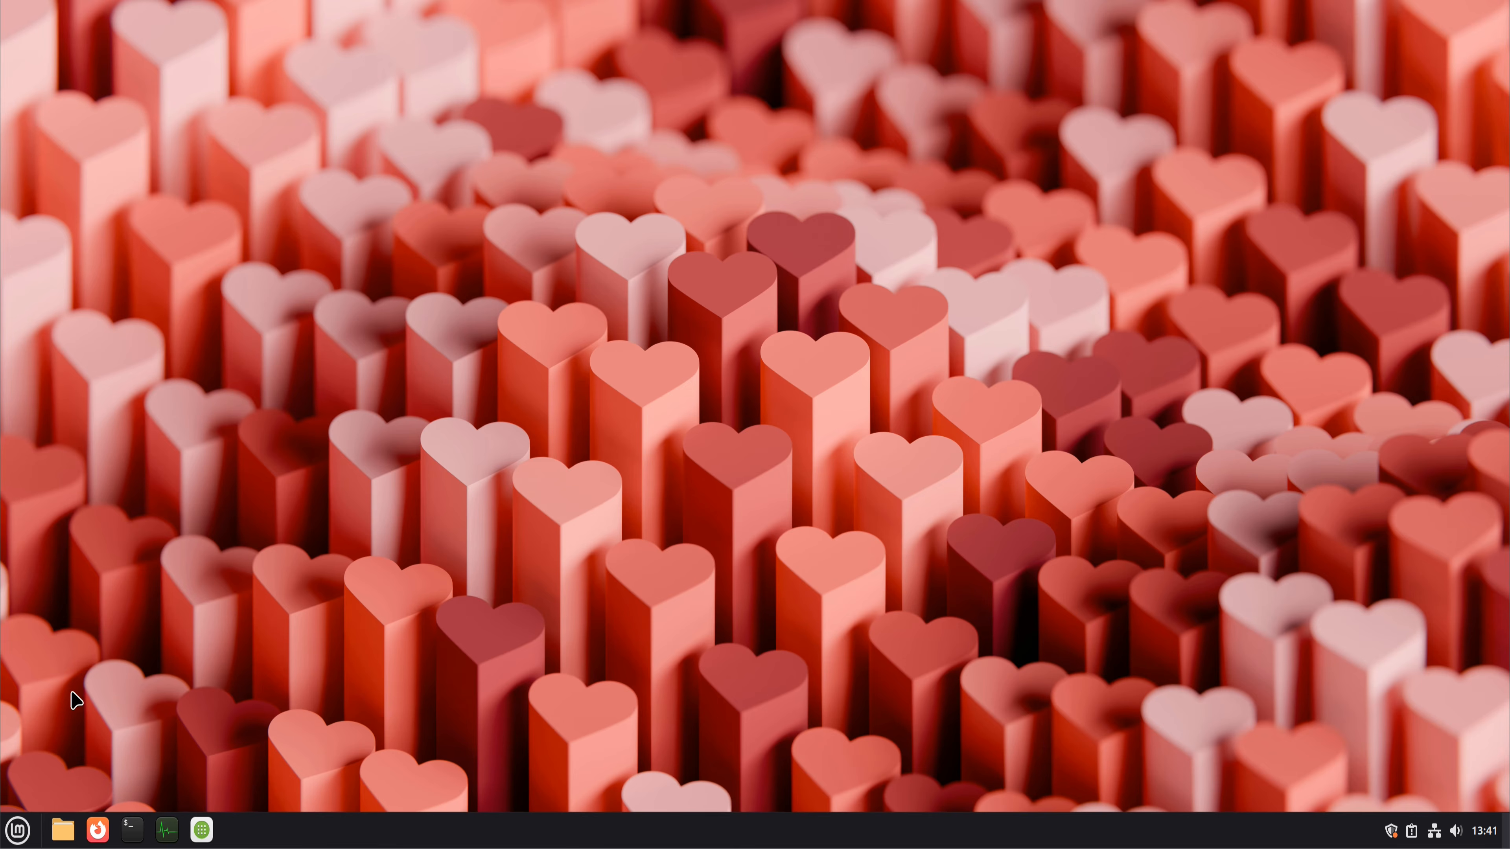
Step: Open Update Manager from the system's administration applications
left_click(18, 833)
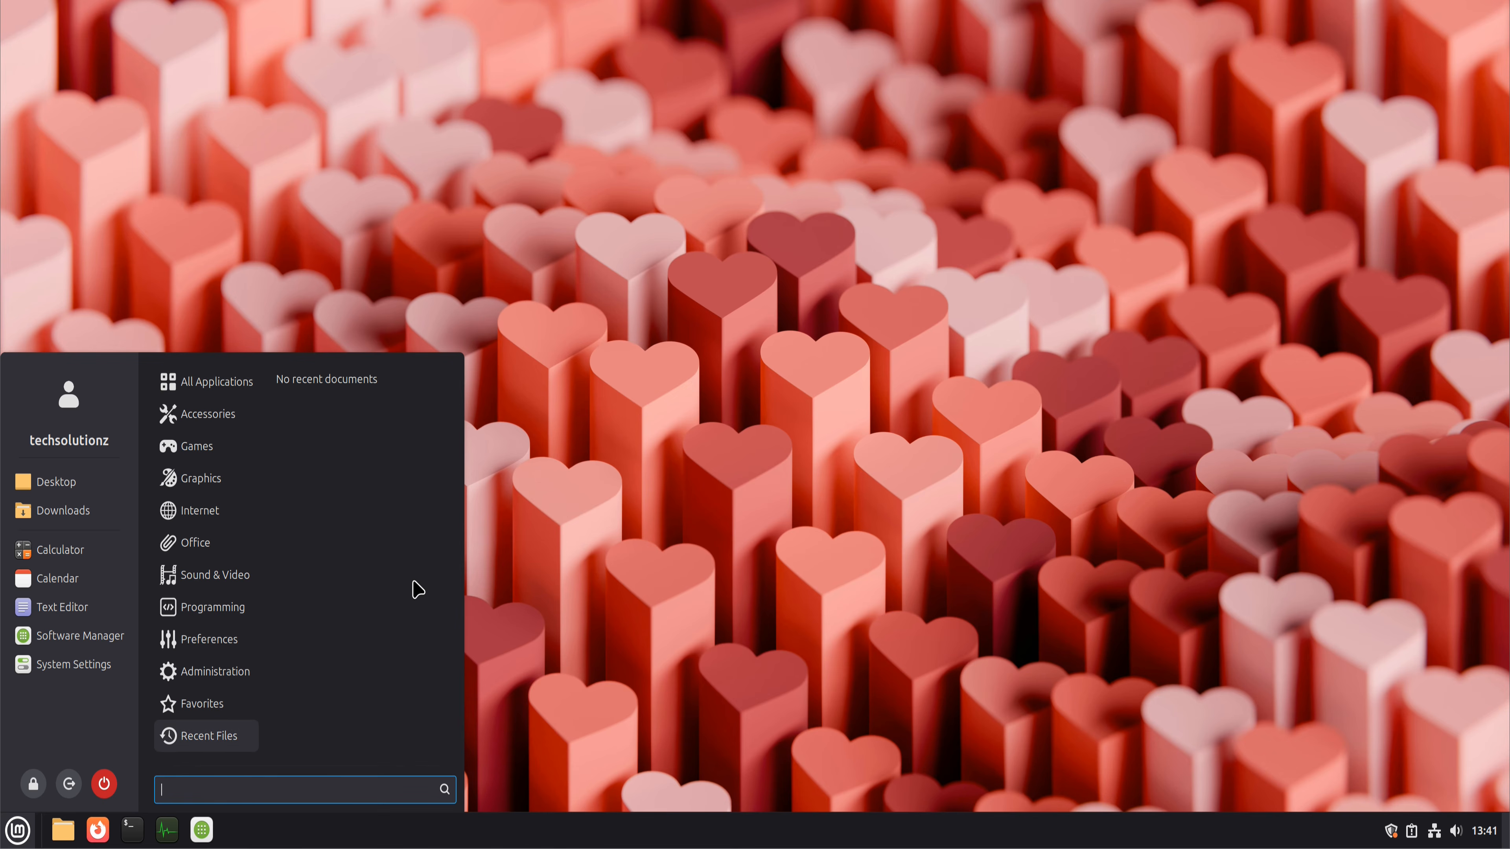
mouse_move(217, 683)
scroll(351, 704, "down", 5)
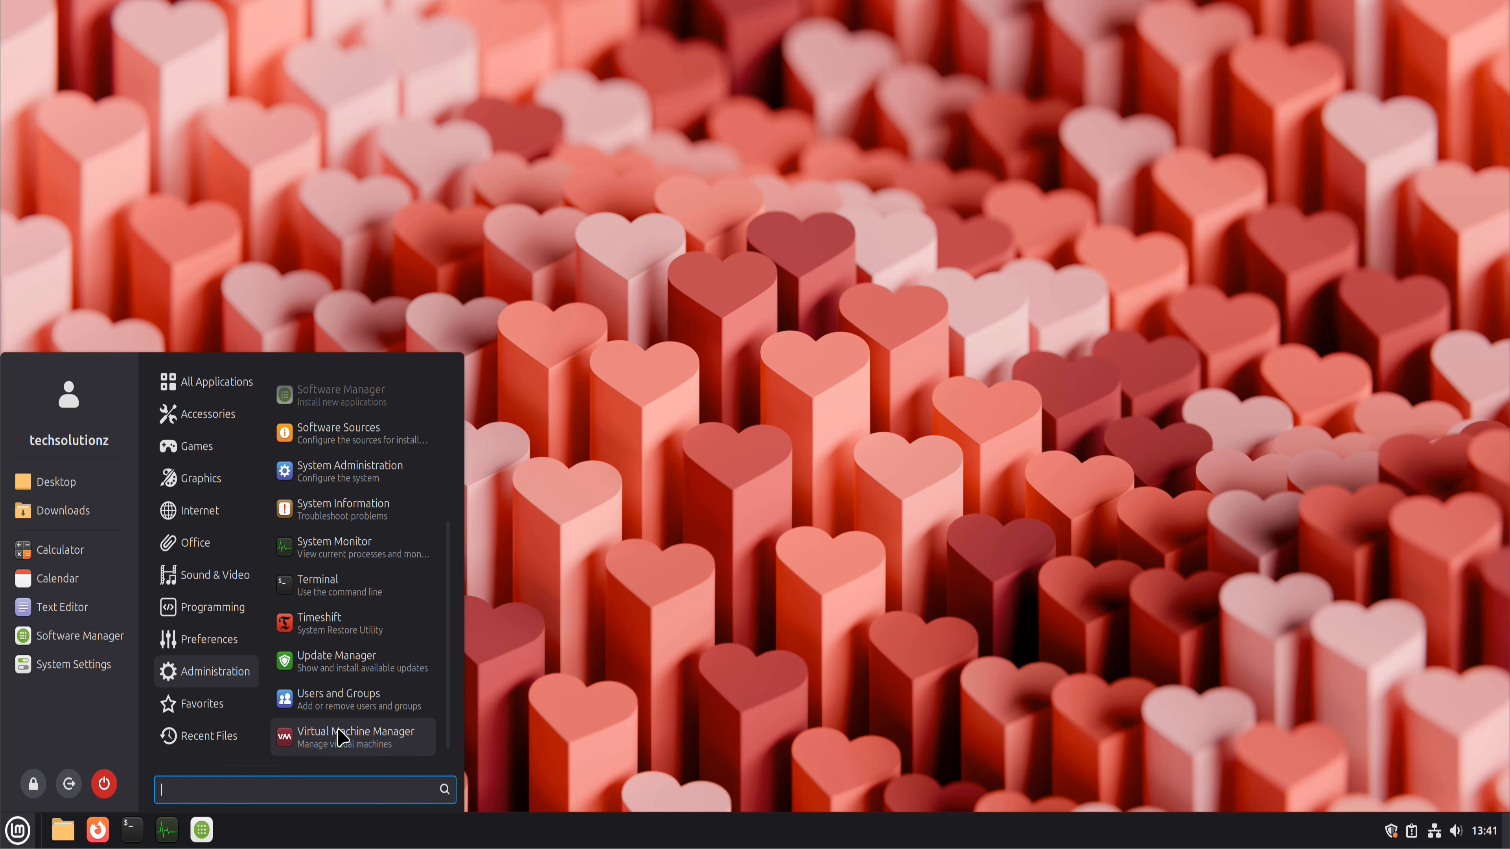
left_click(350, 661)
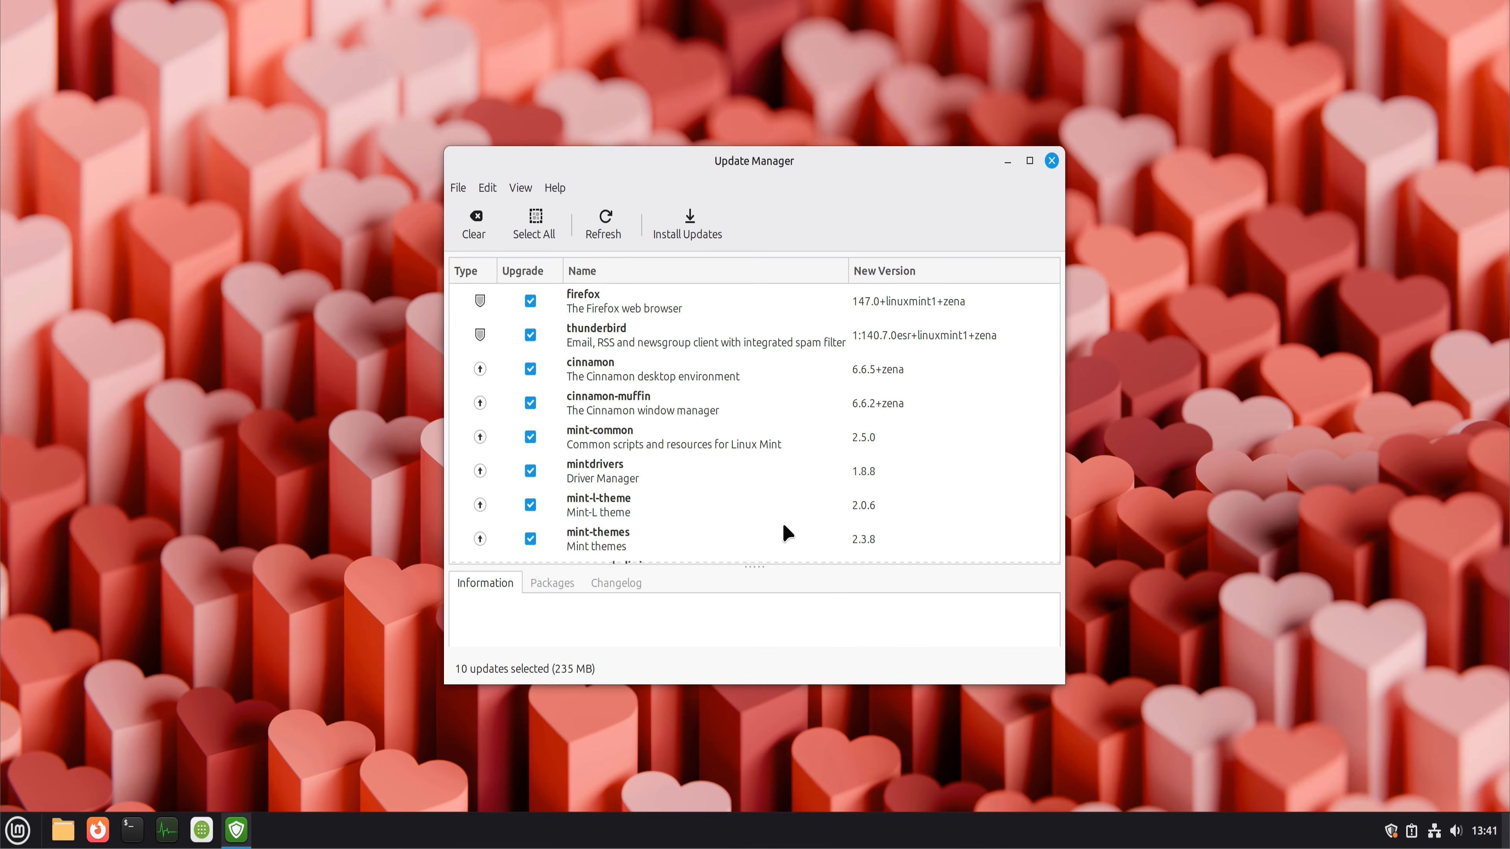
Step: Install all the selected system updates, authenticating with the account password
left_click(698, 232)
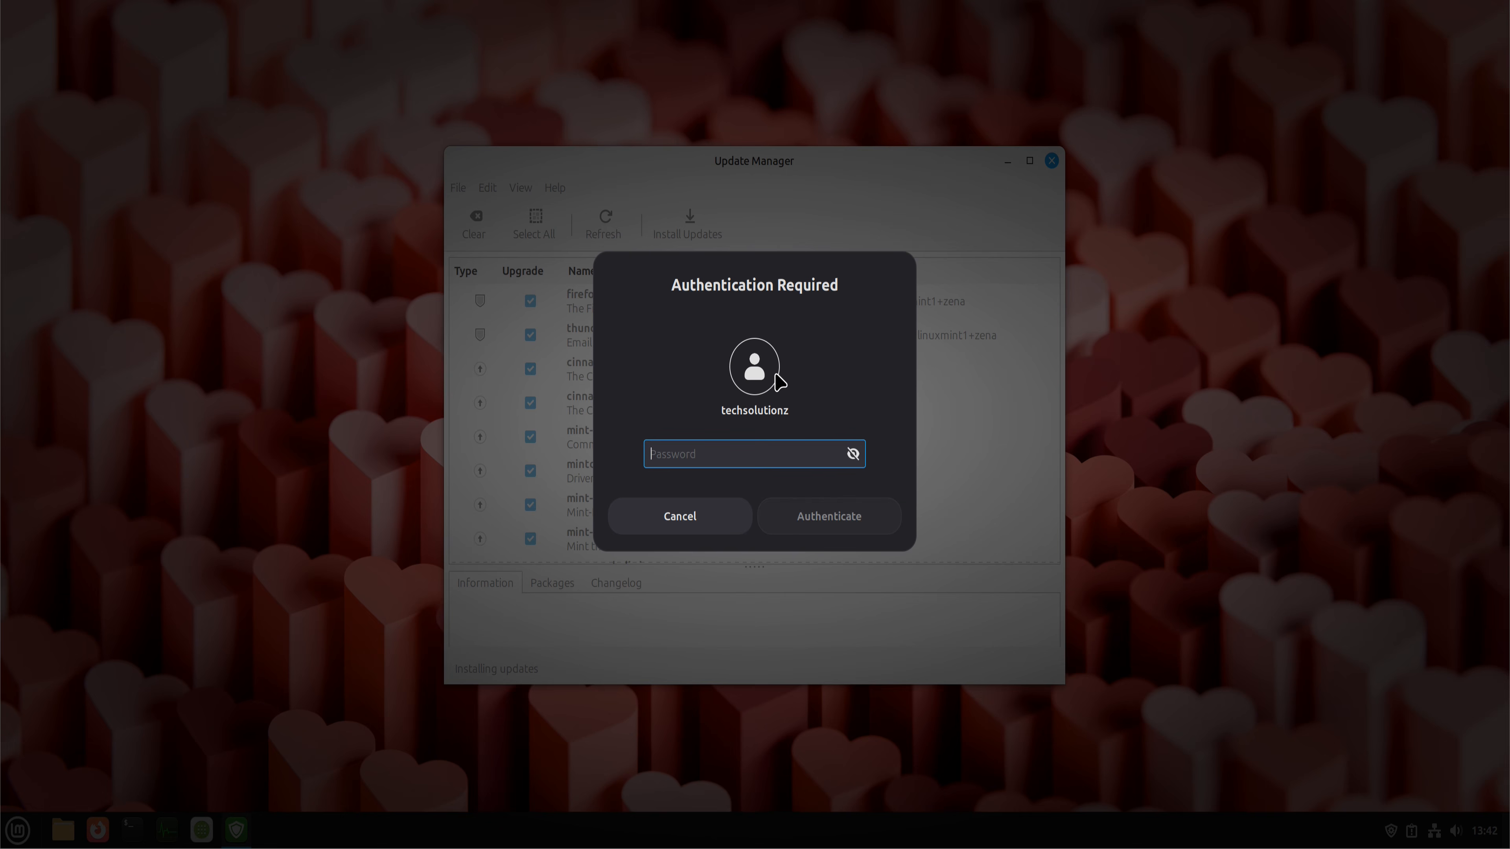
type("******")
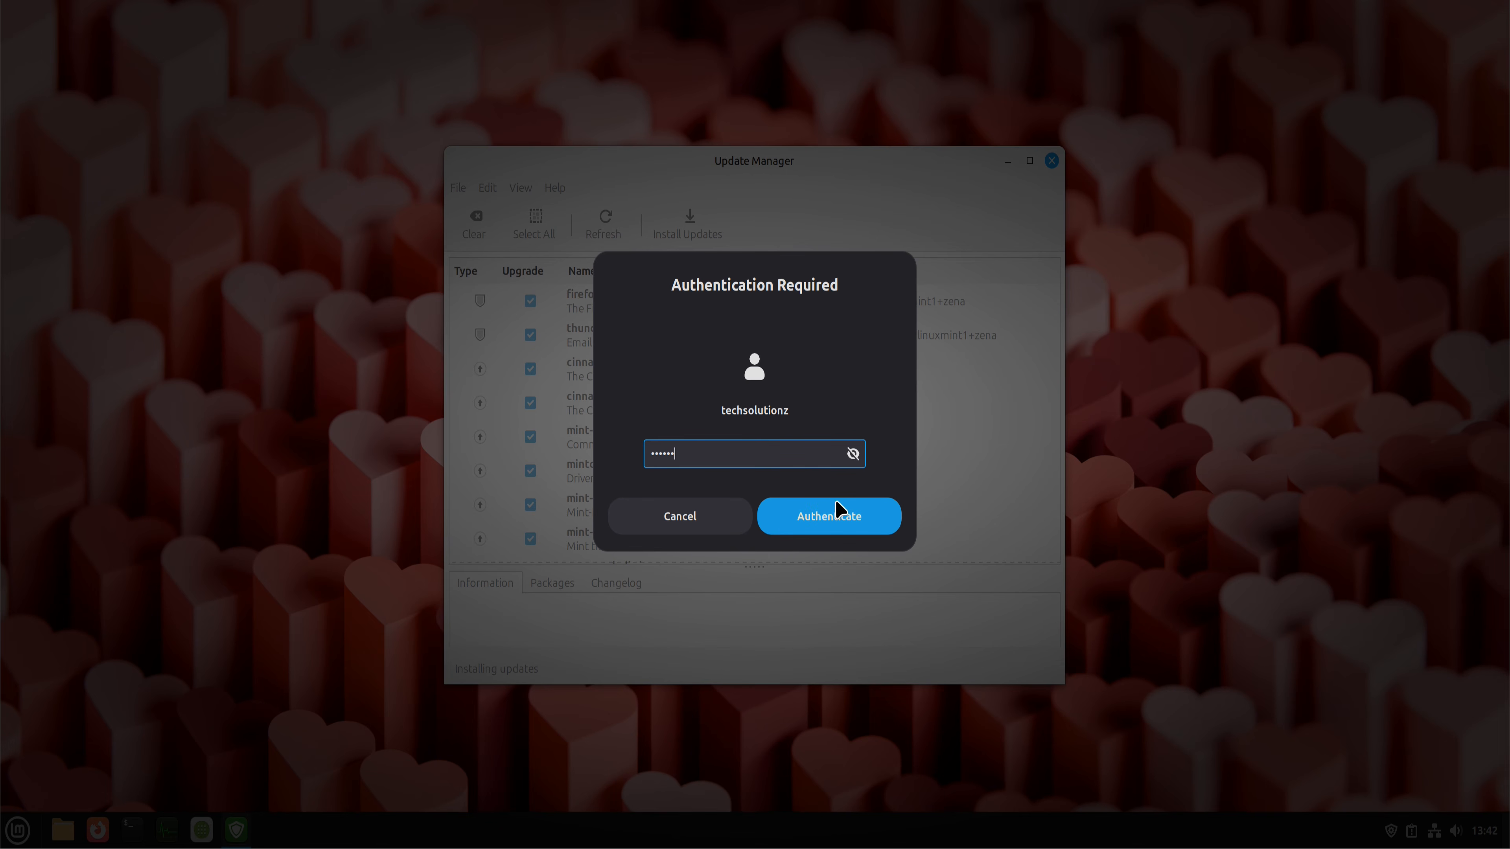
left_click(837, 504)
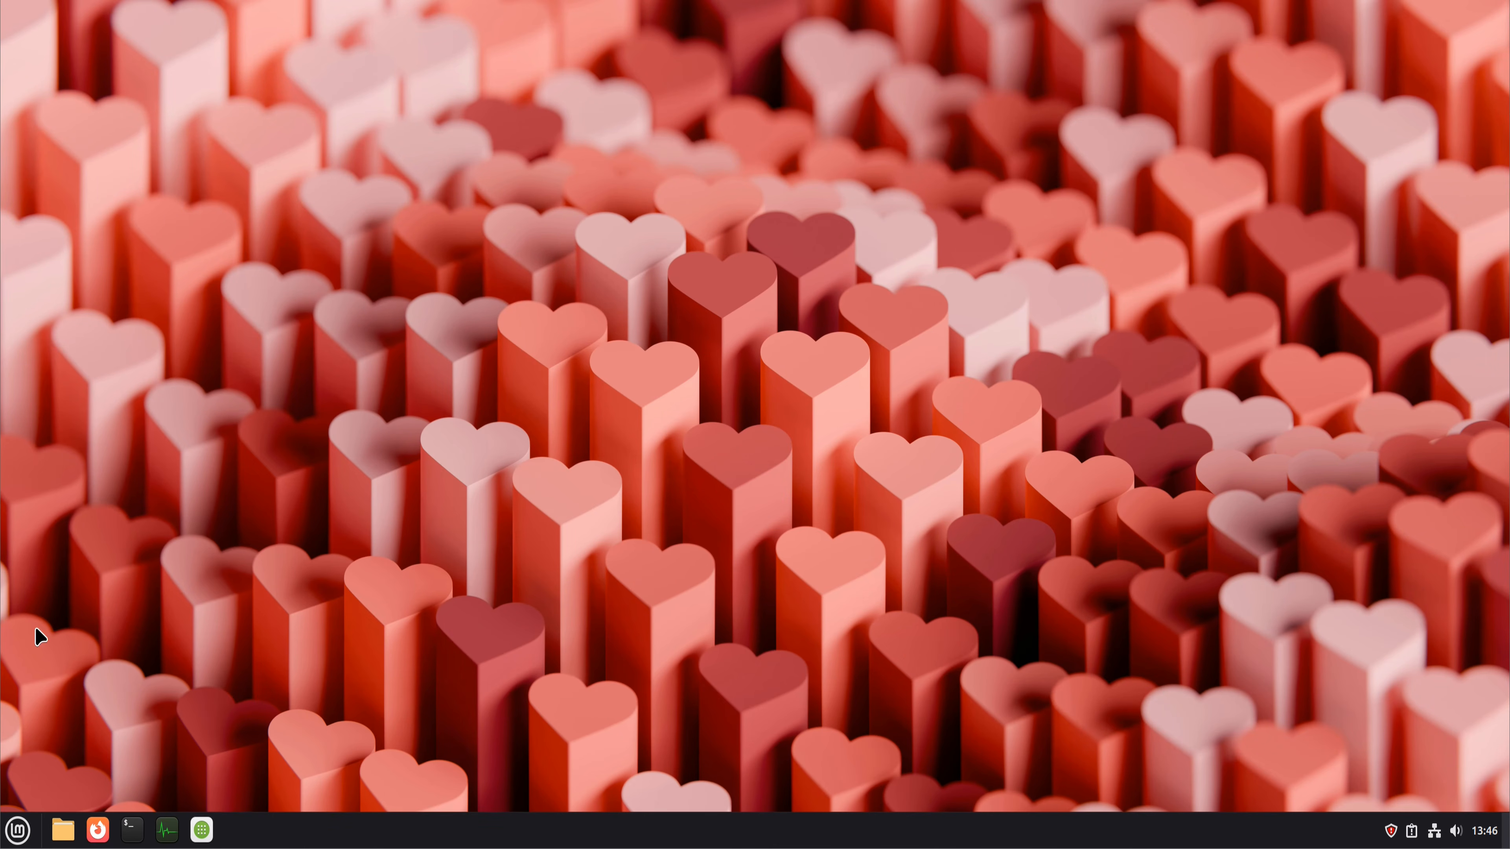
Step: Launch Install Multimedia Codecs from the sound and video applications to add the missing codecs
left_click(18, 830)
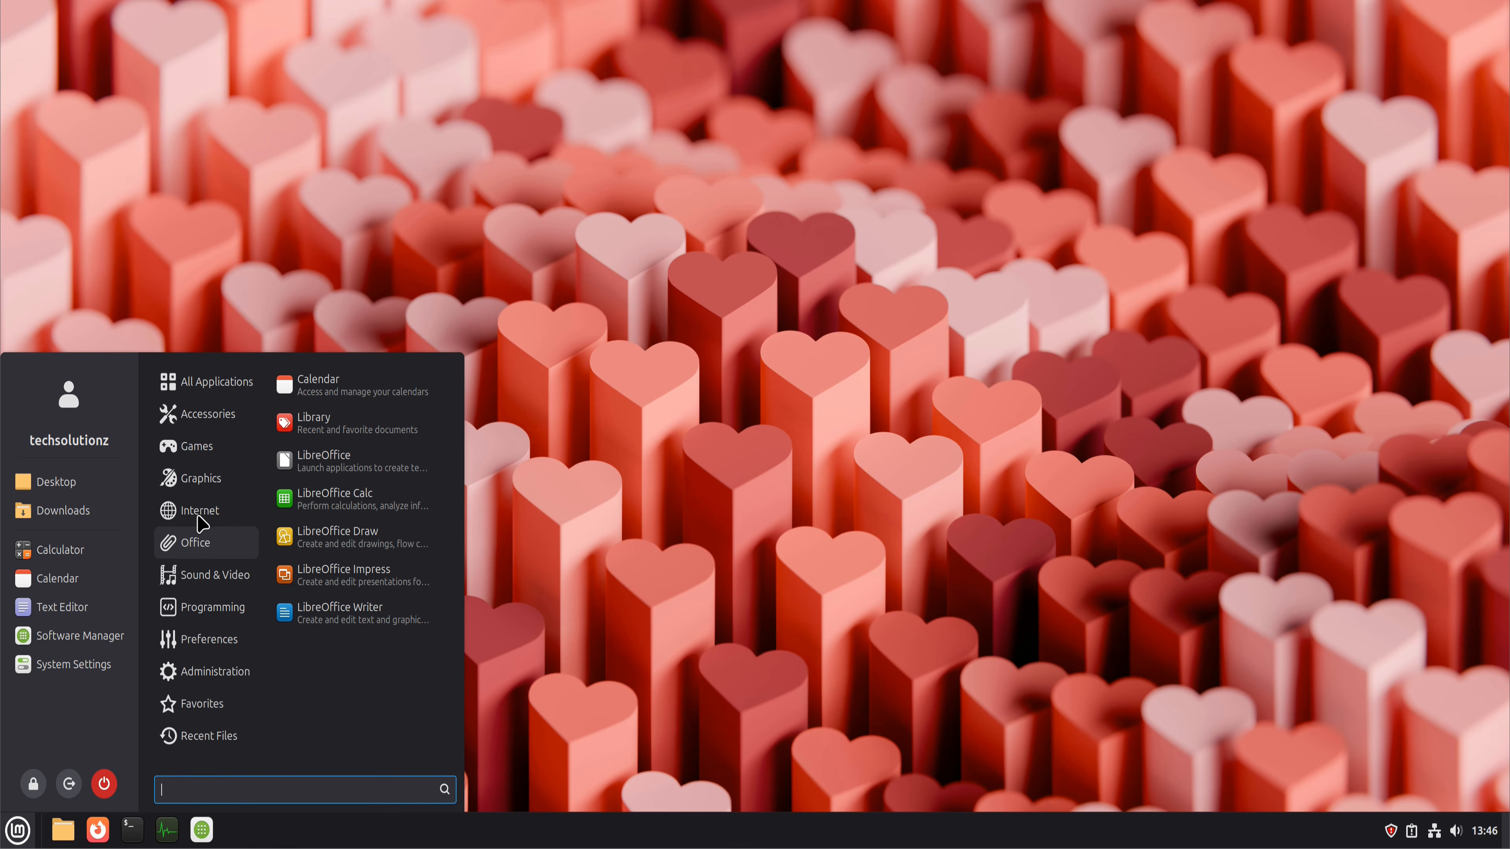
mouse_move(219, 584)
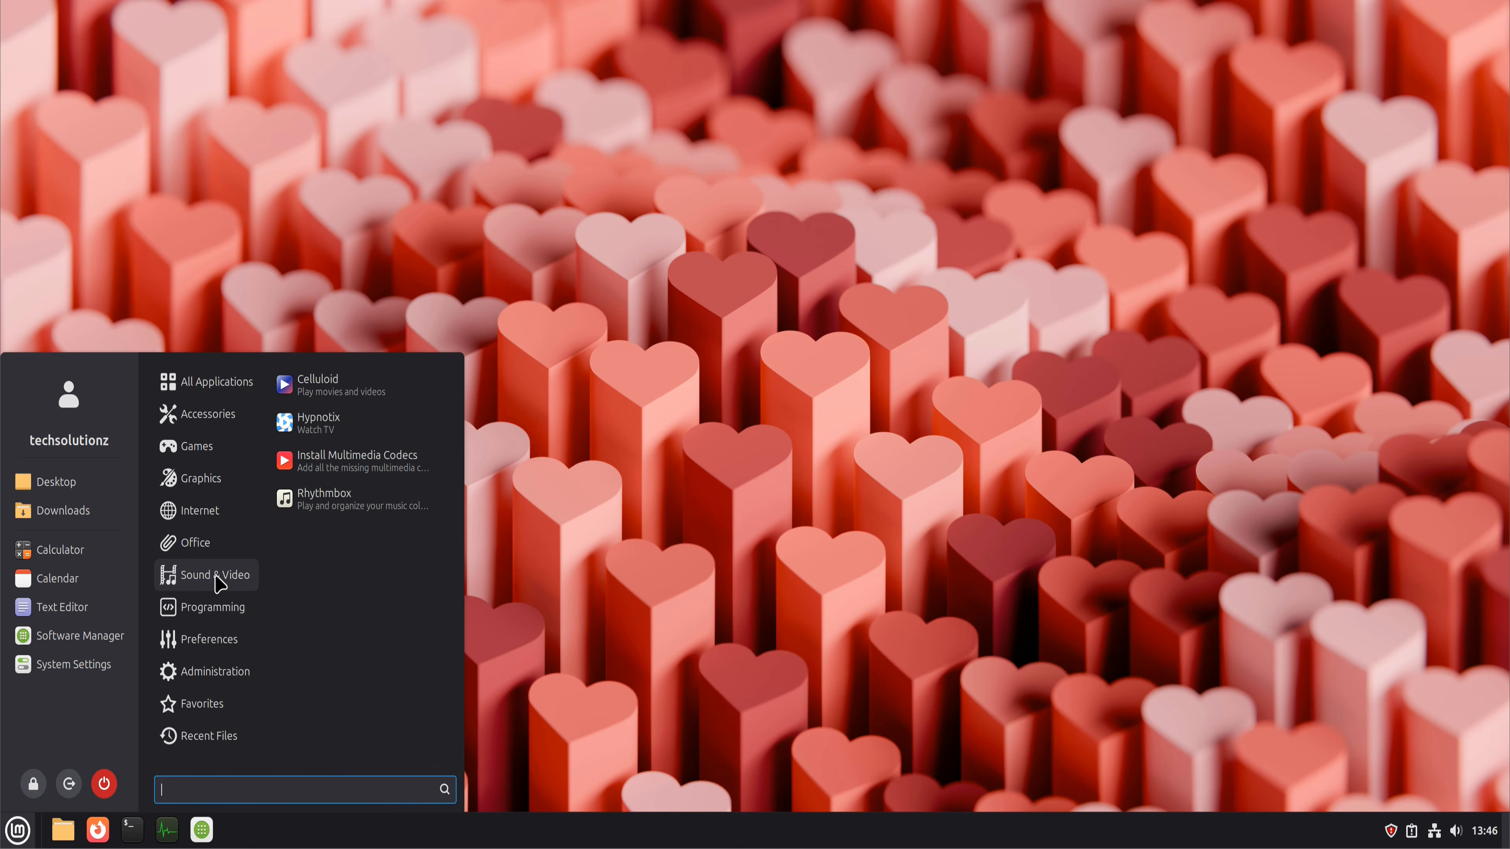
left_click(346, 469)
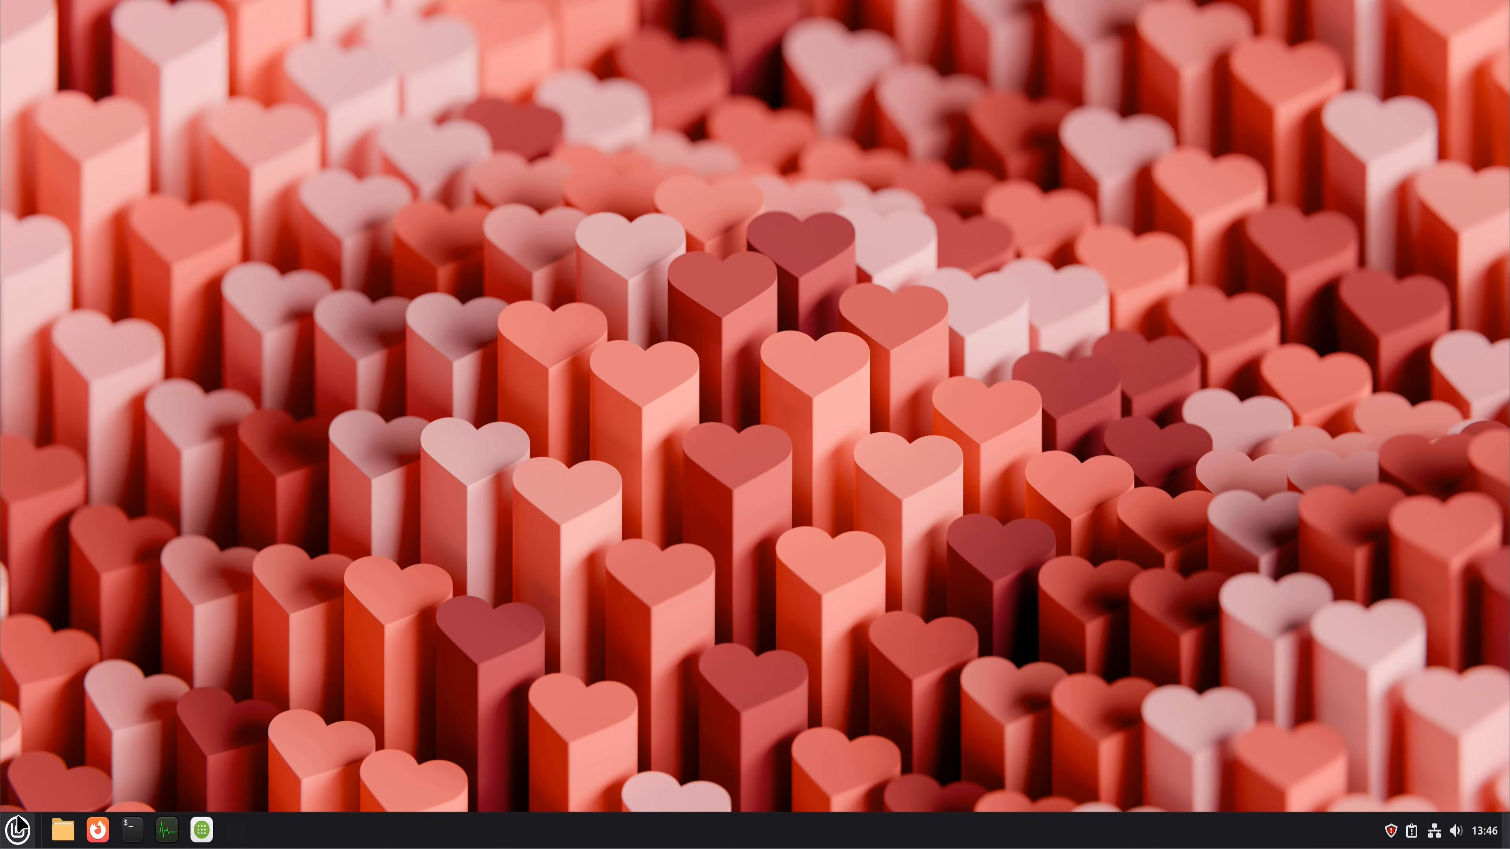
Step: Open Firewall Configuration and authenticate with the account password
left_click(17, 828)
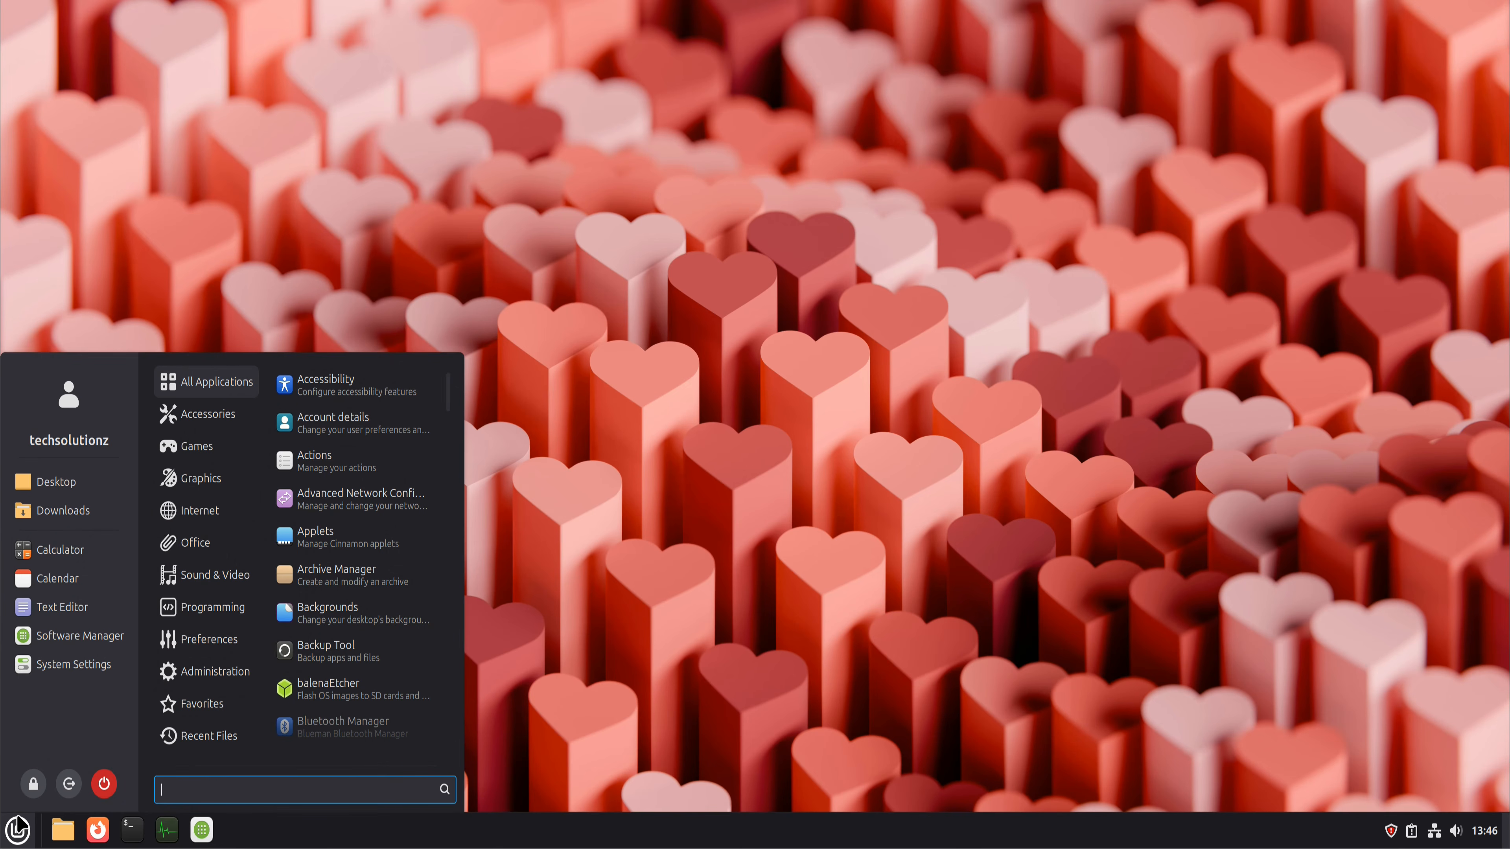
mouse_move(214, 671)
scroll(354, 672, "down", 3)
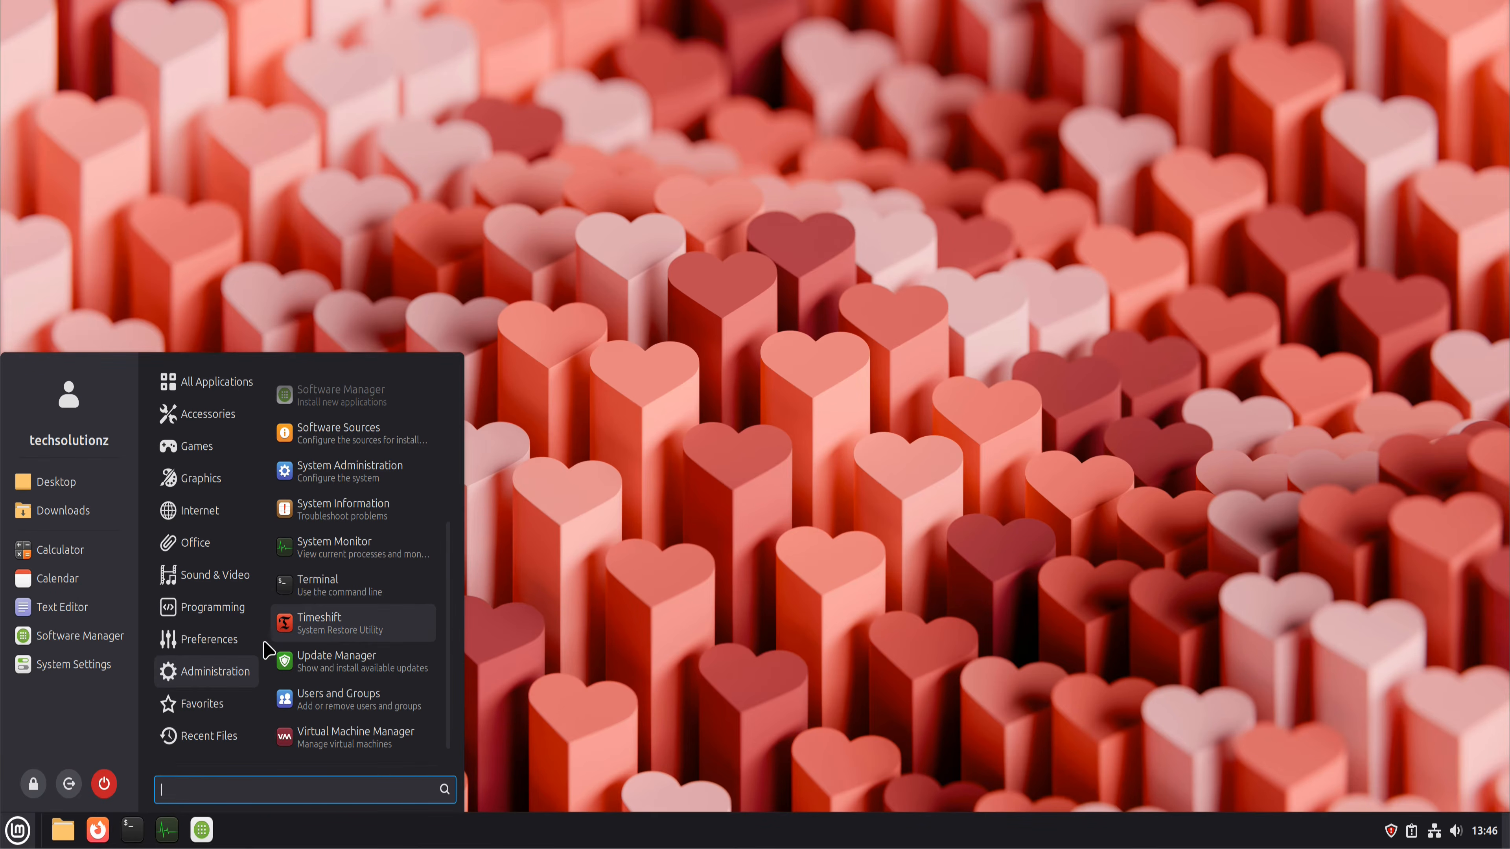
mouse_move(233, 642)
scroll(374, 676, "down", 5)
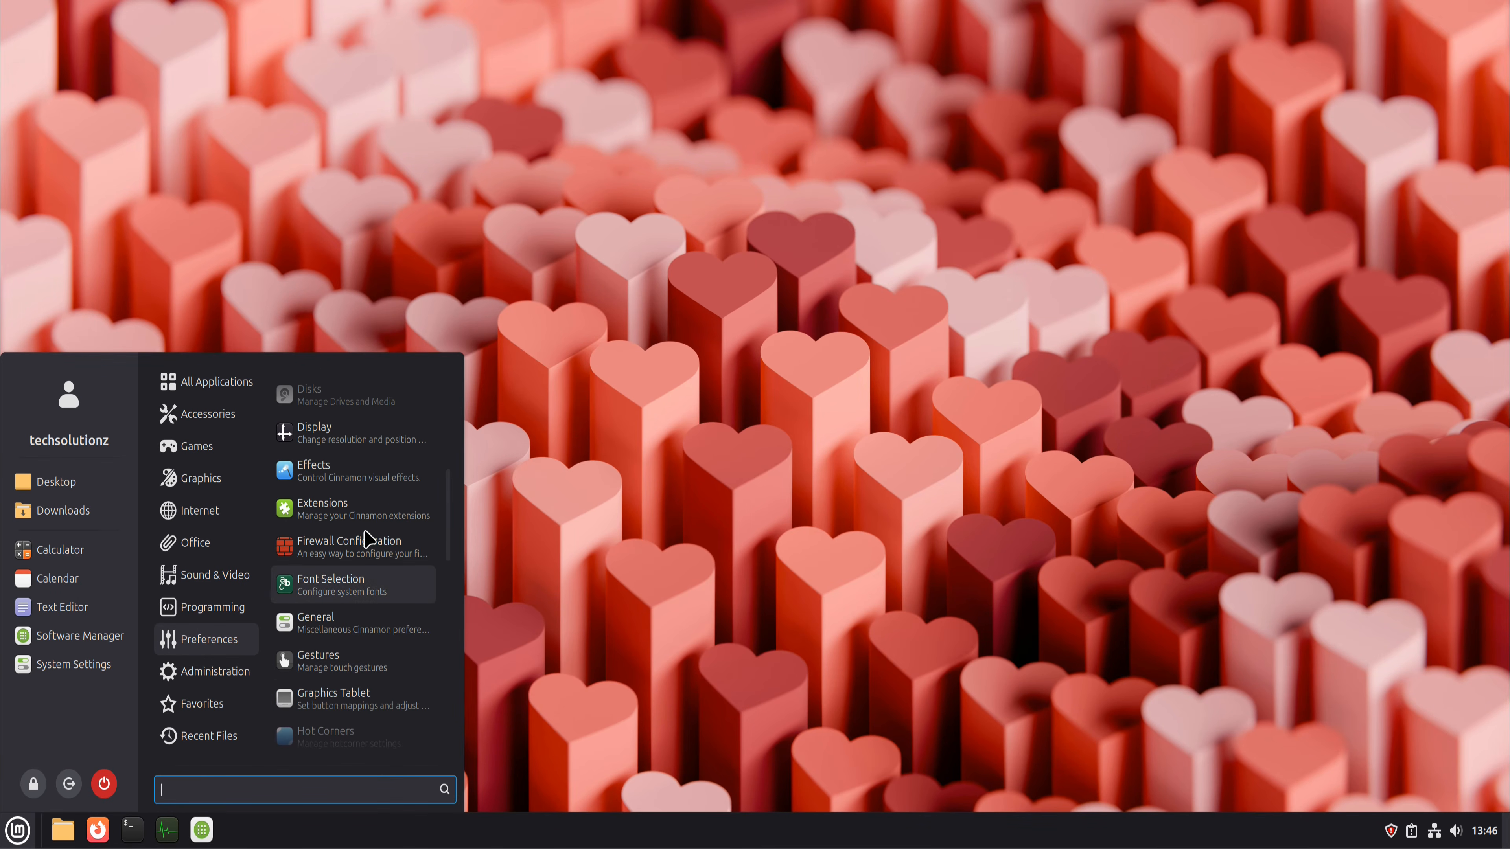
left_click(364, 543)
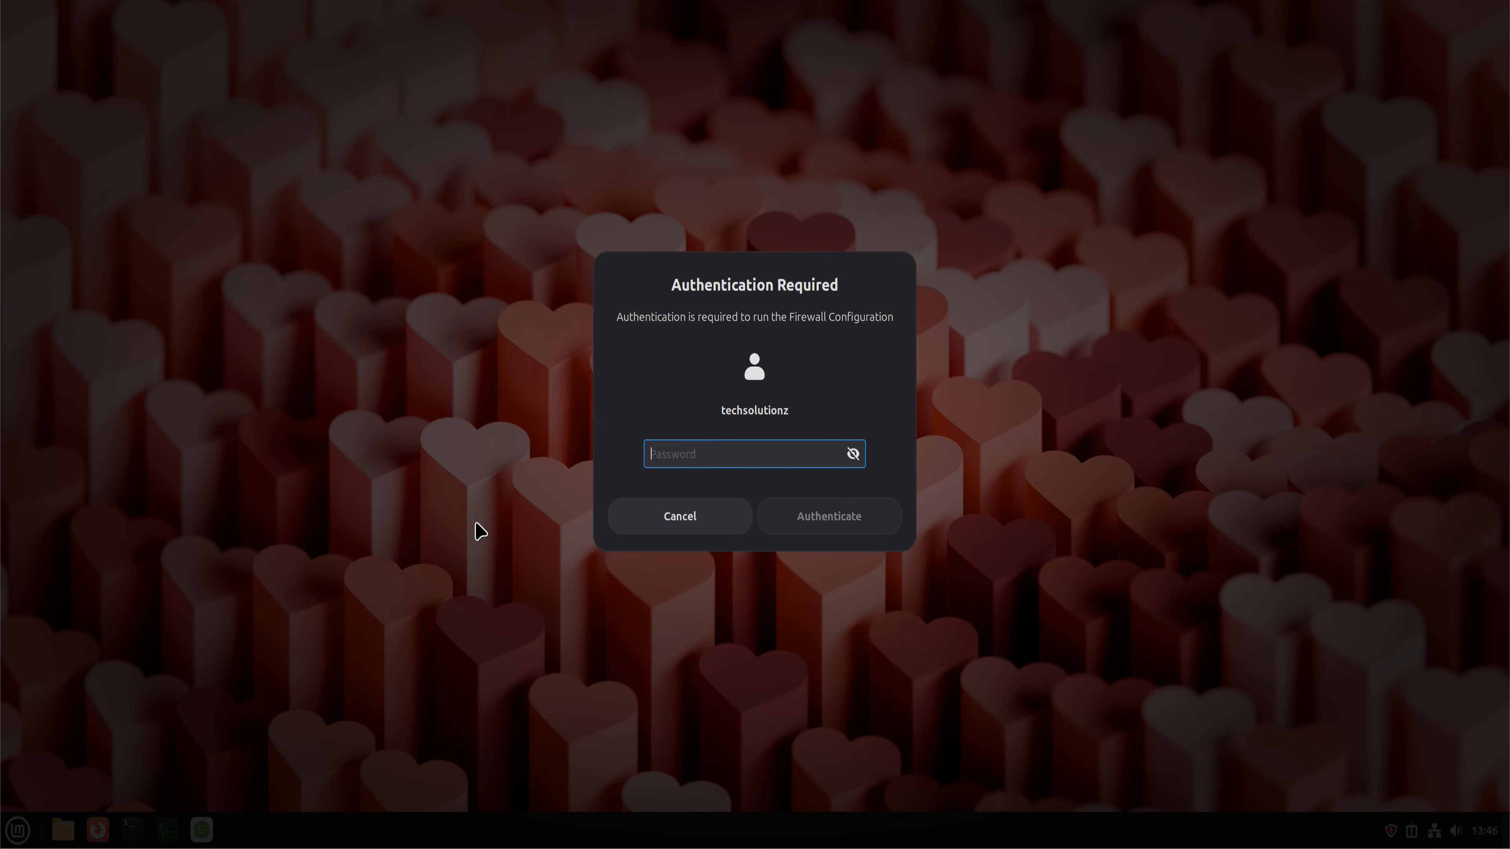
type("••••")
key("Return")
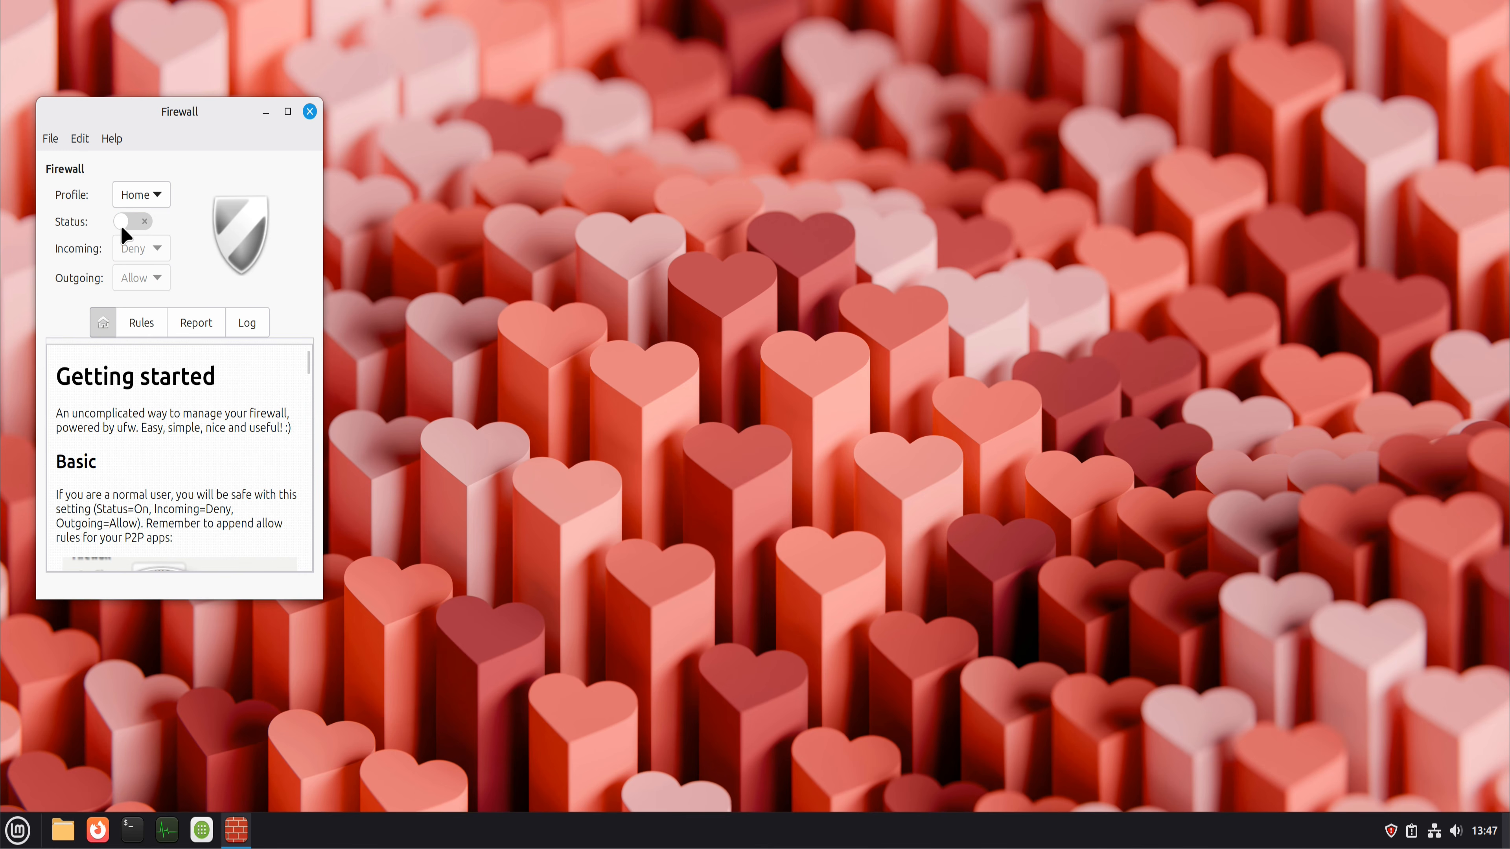
Step: Enable the firewall for the Home profile, look over its rules list and getting-started guide, and close it
left_click(122, 226)
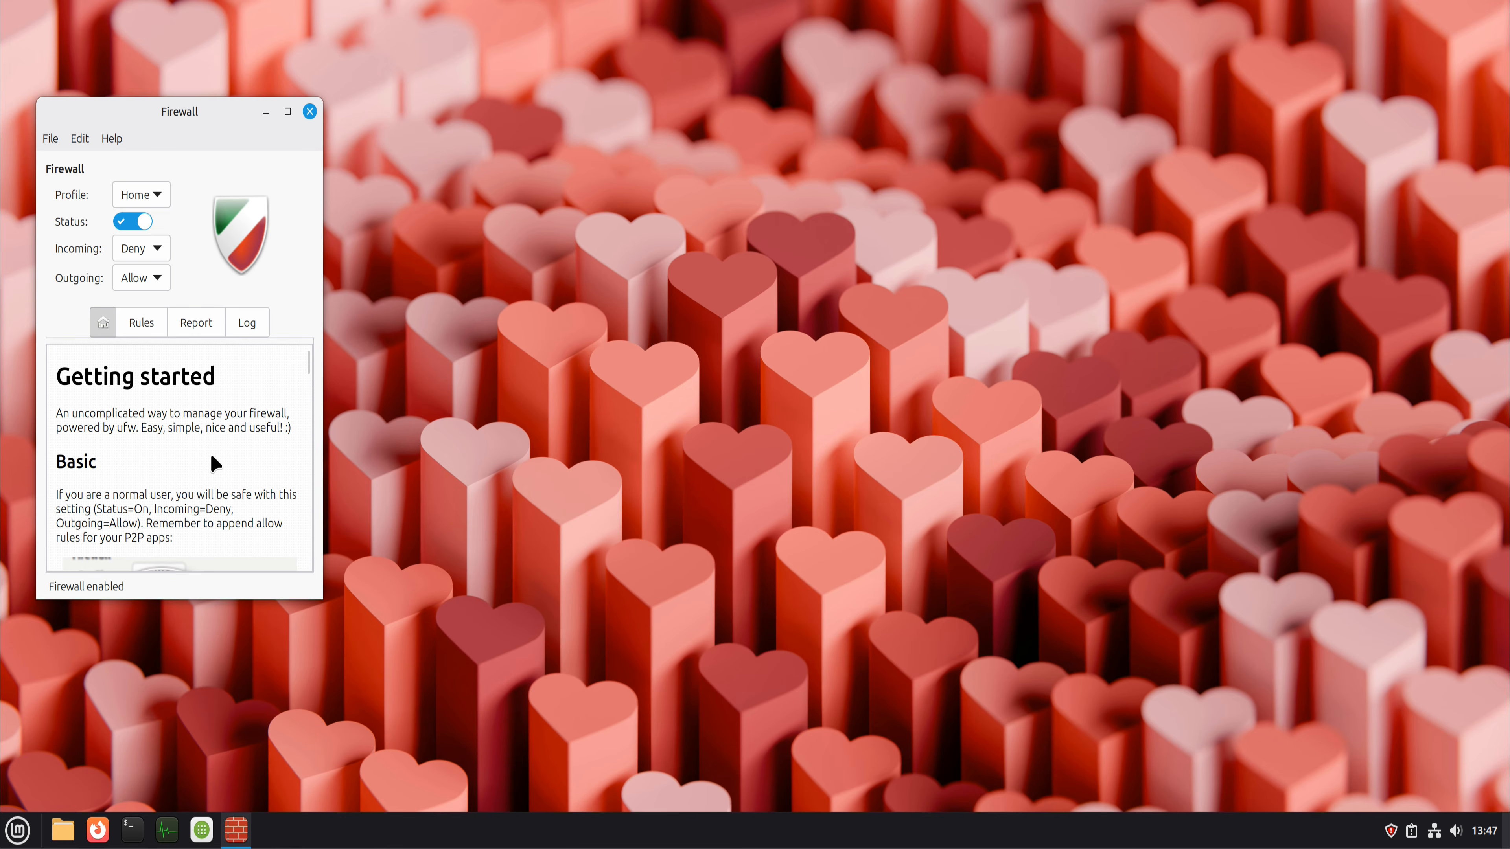
left_click(134, 328)
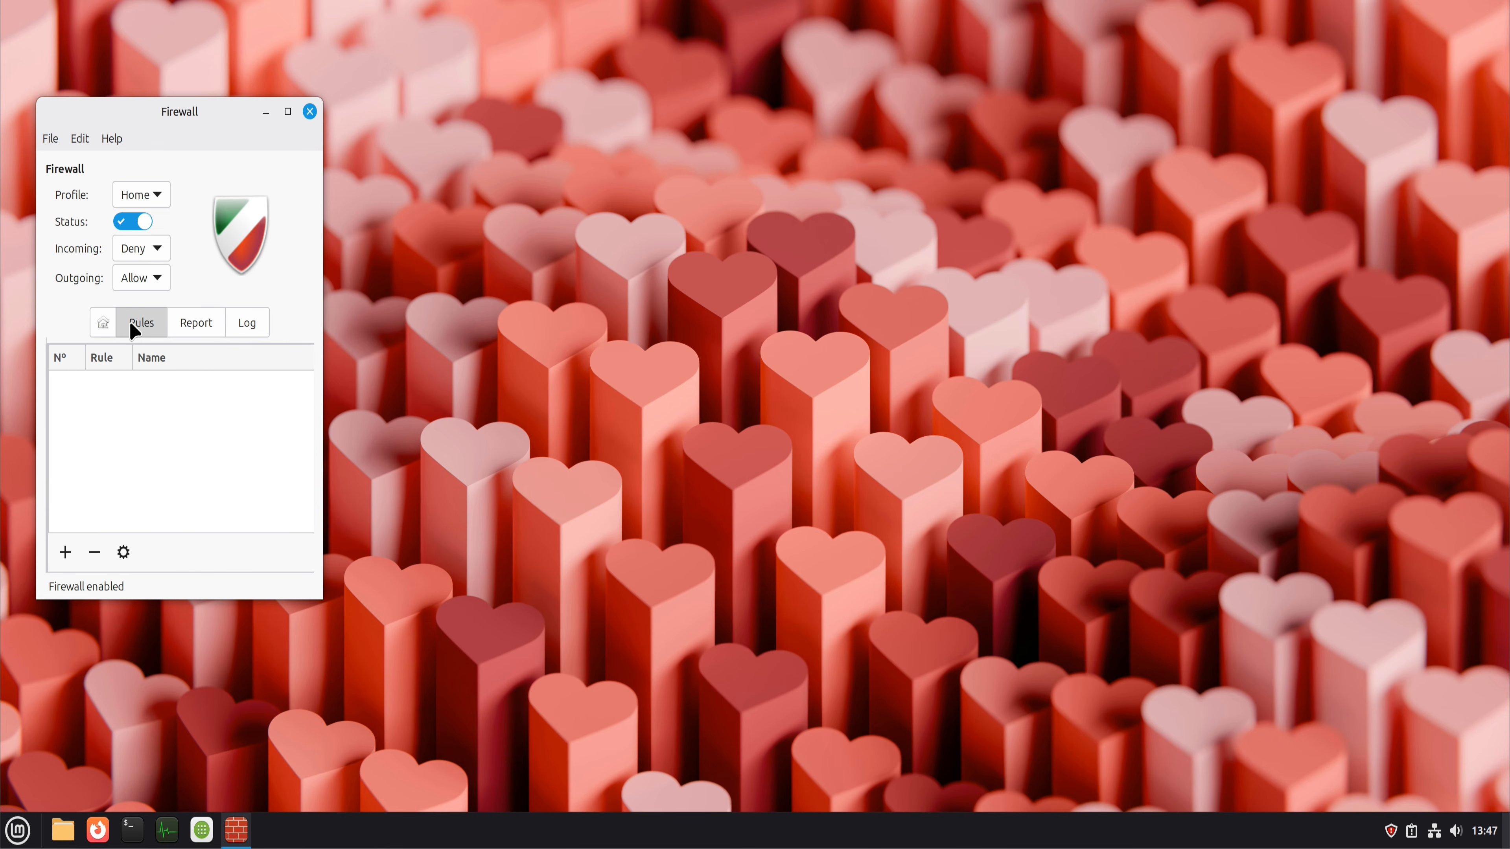
left_click(102, 323)
scroll(235, 494, "down", 3)
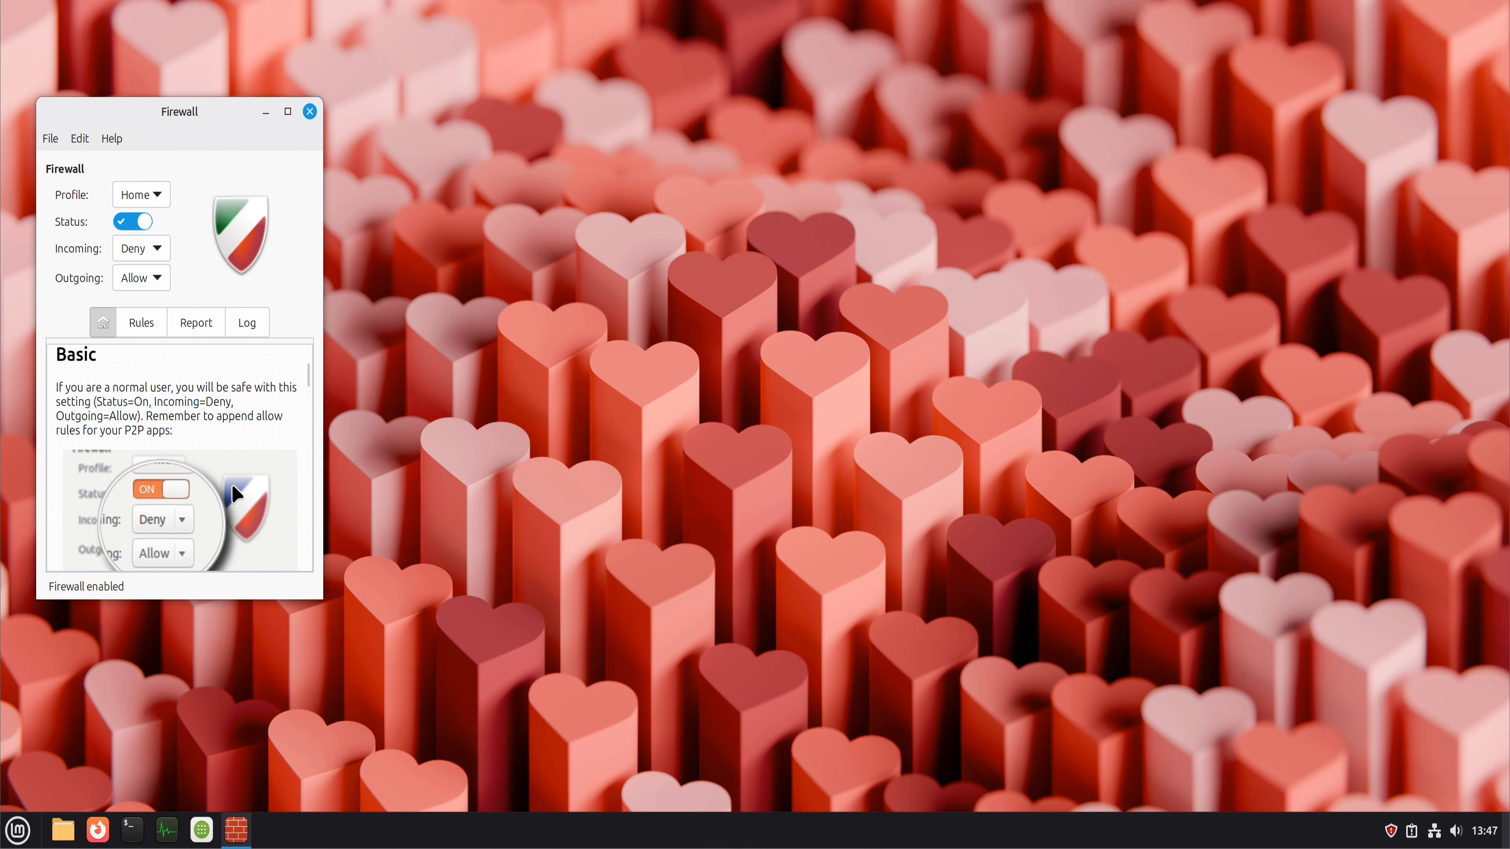
scroll(233, 486, "down", 3)
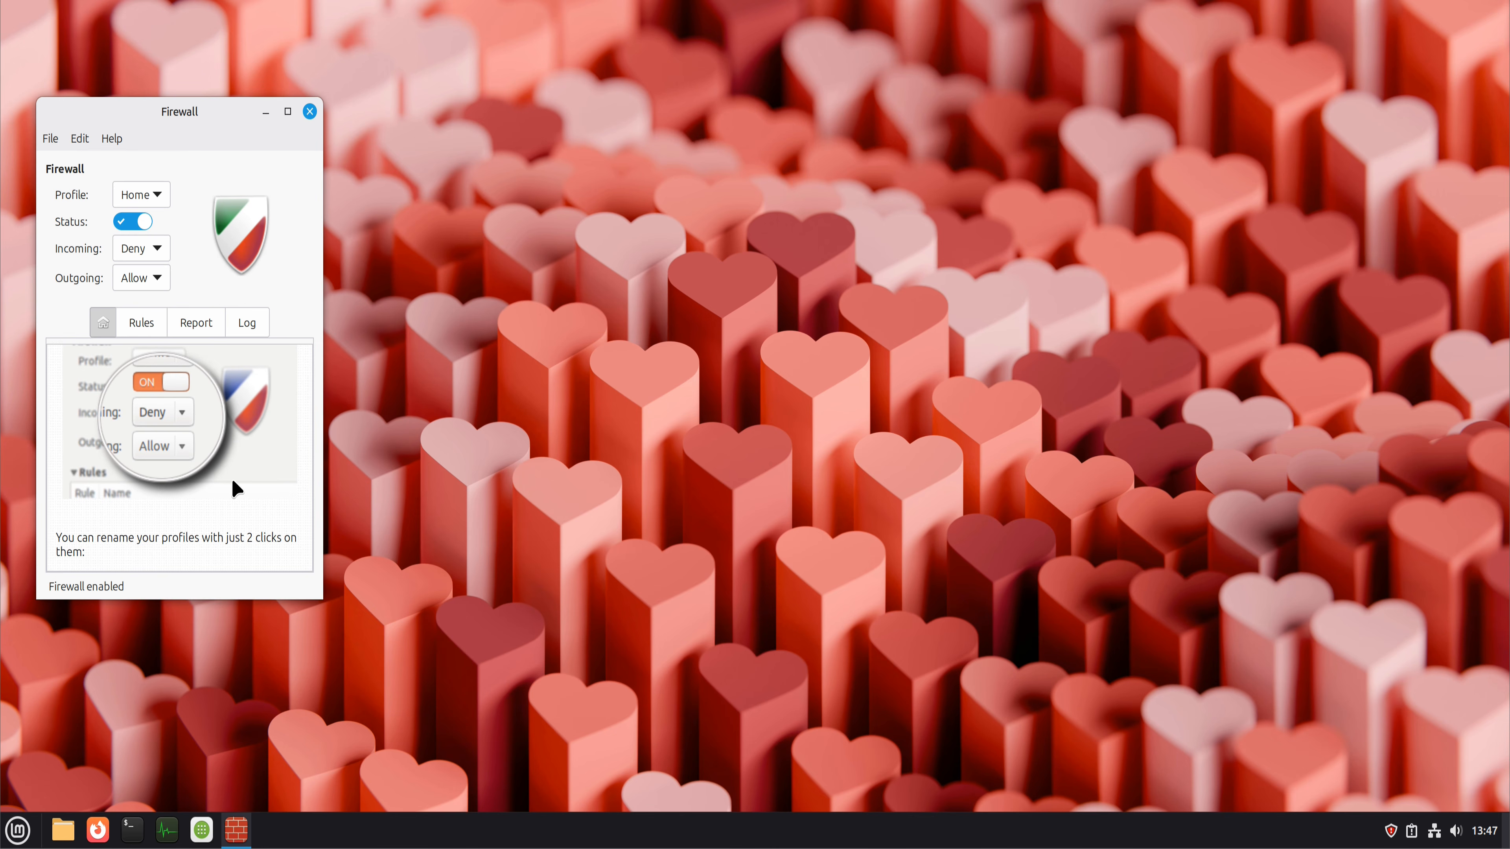
left_click(309, 112)
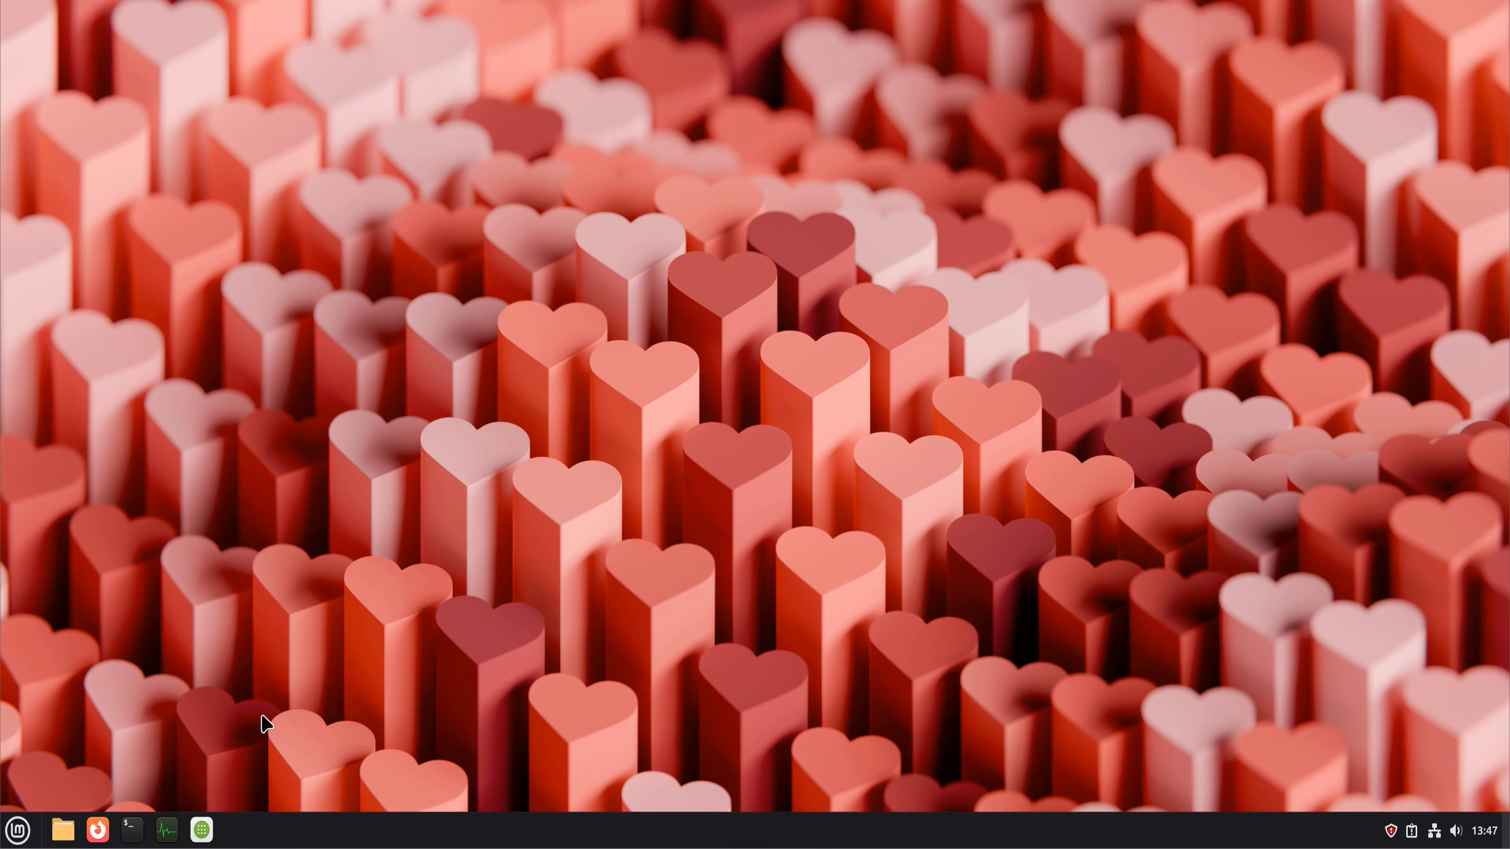
Step: Search Software Manager for "clamav" and open the Clamav package page
left_click(203, 829)
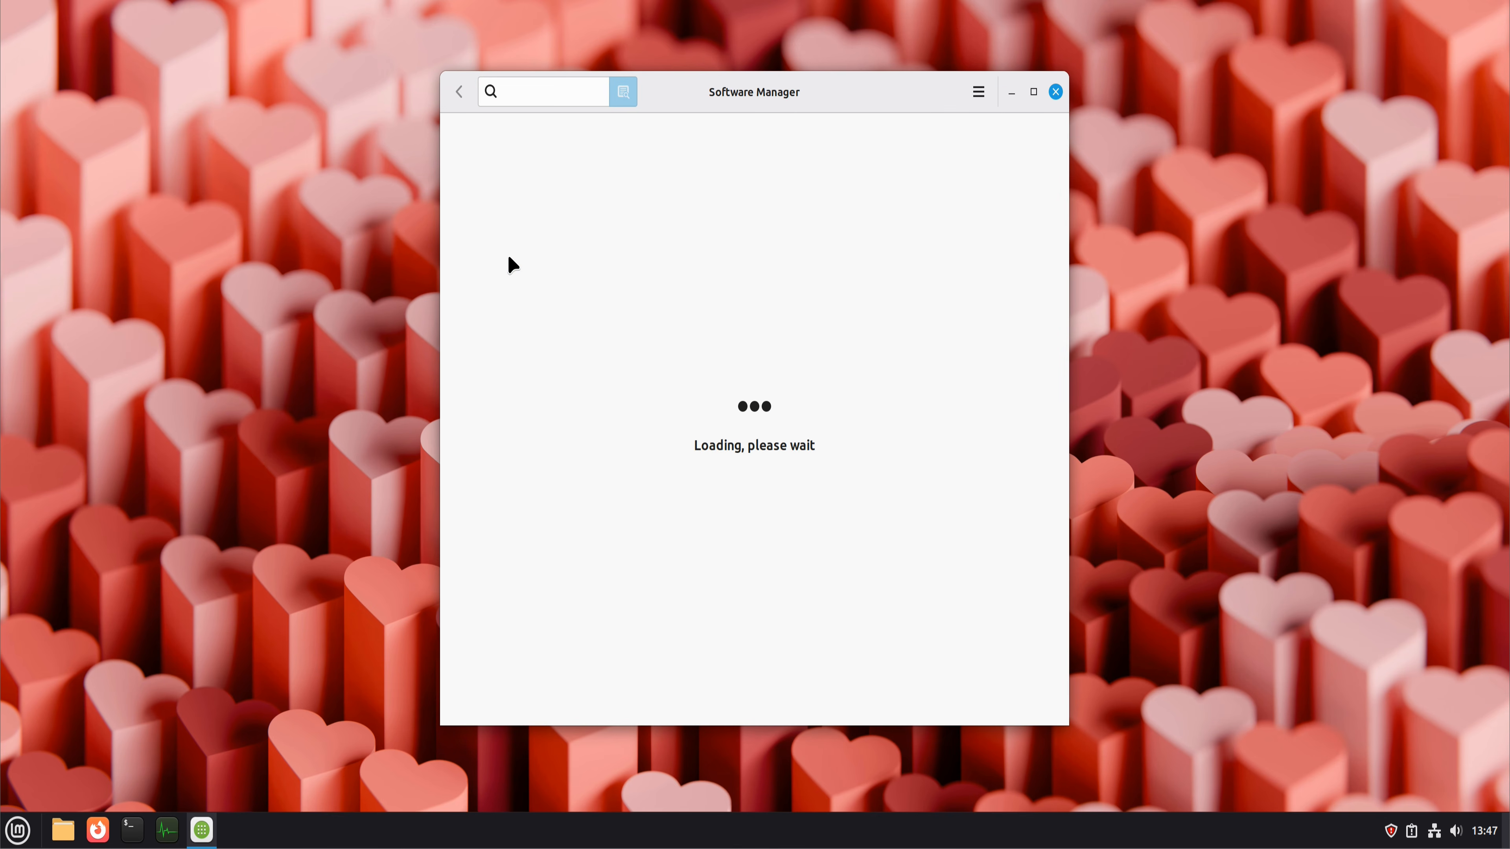
type("clamav")
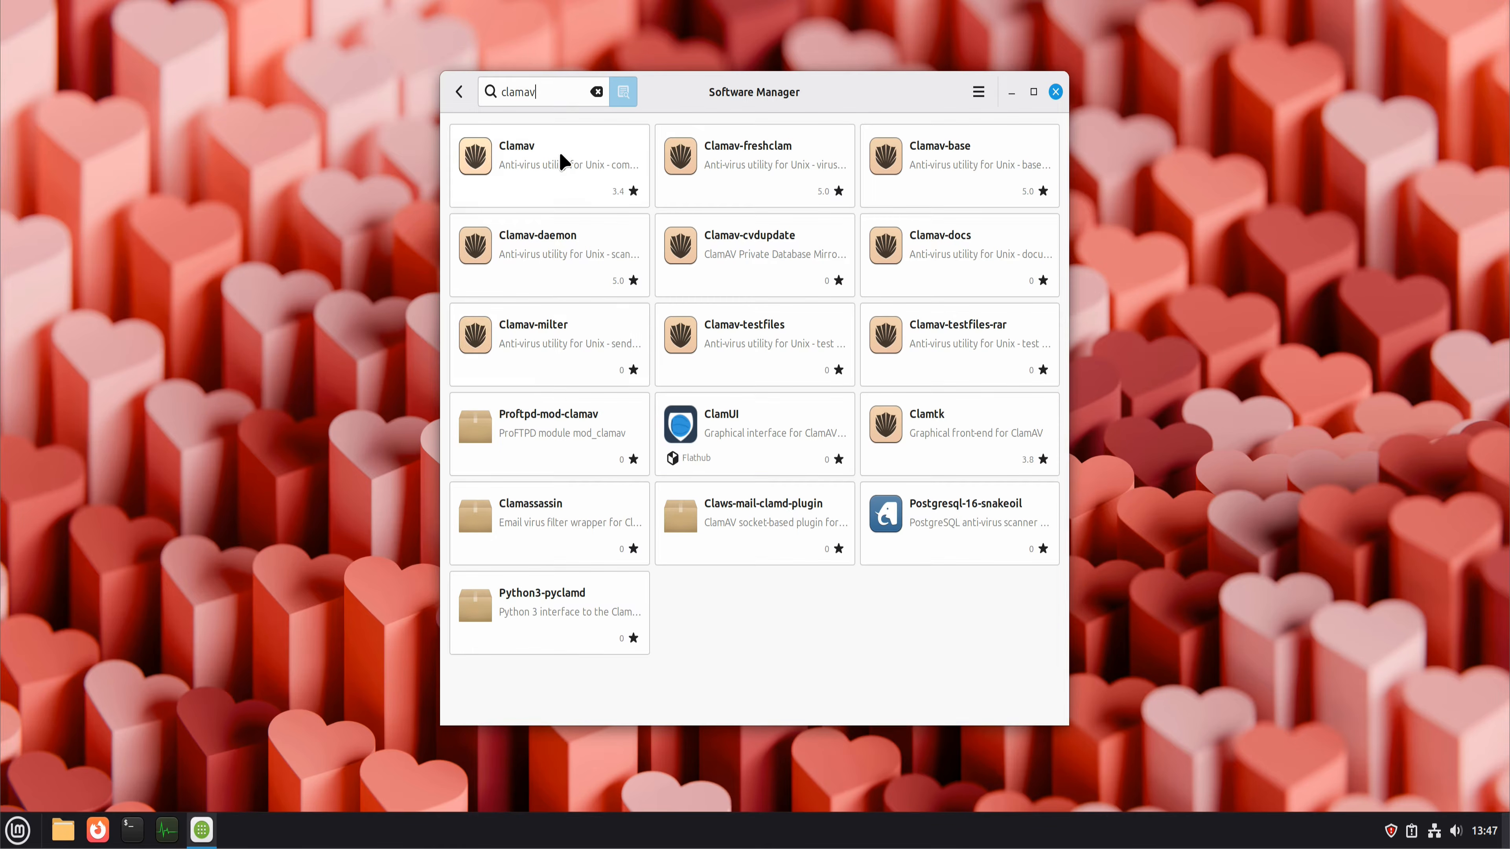
left_click(563, 160)
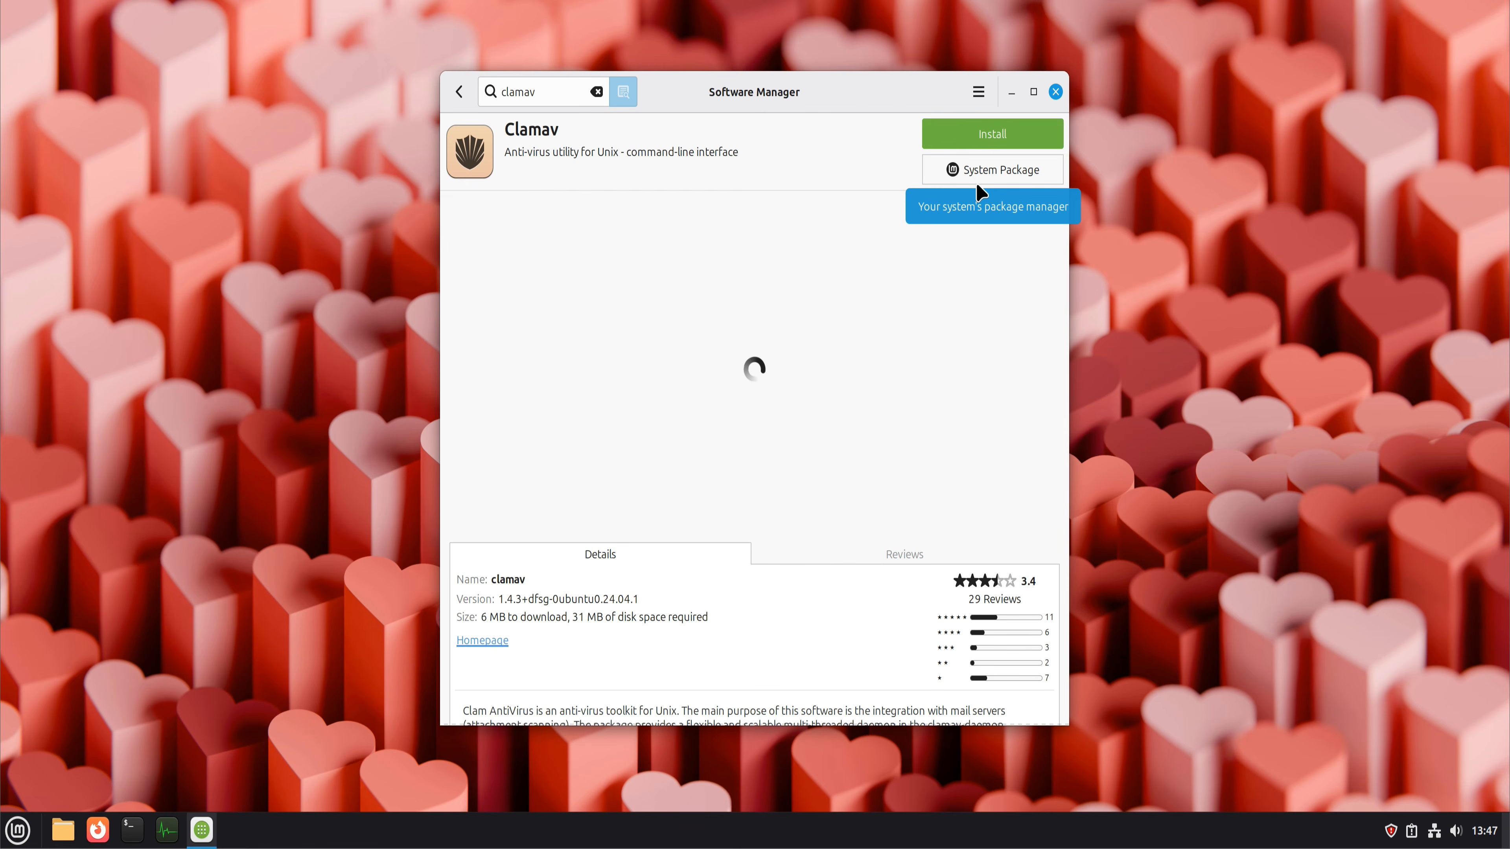
Step: Install Clamav along with its additional software, authenticating with the account password
left_click(991, 135)
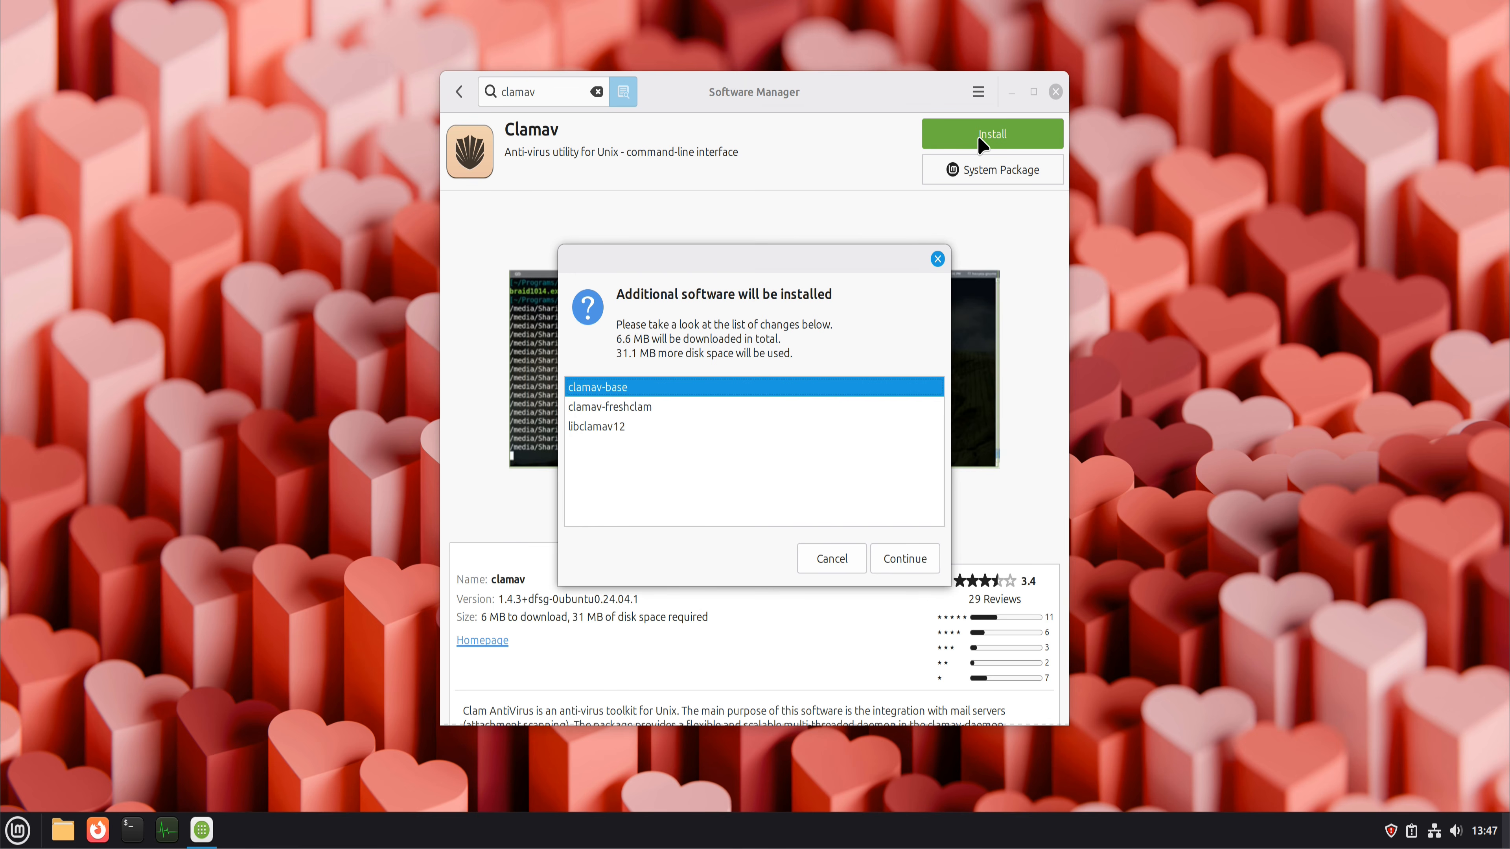
left_click(930, 568)
type("••••••••")
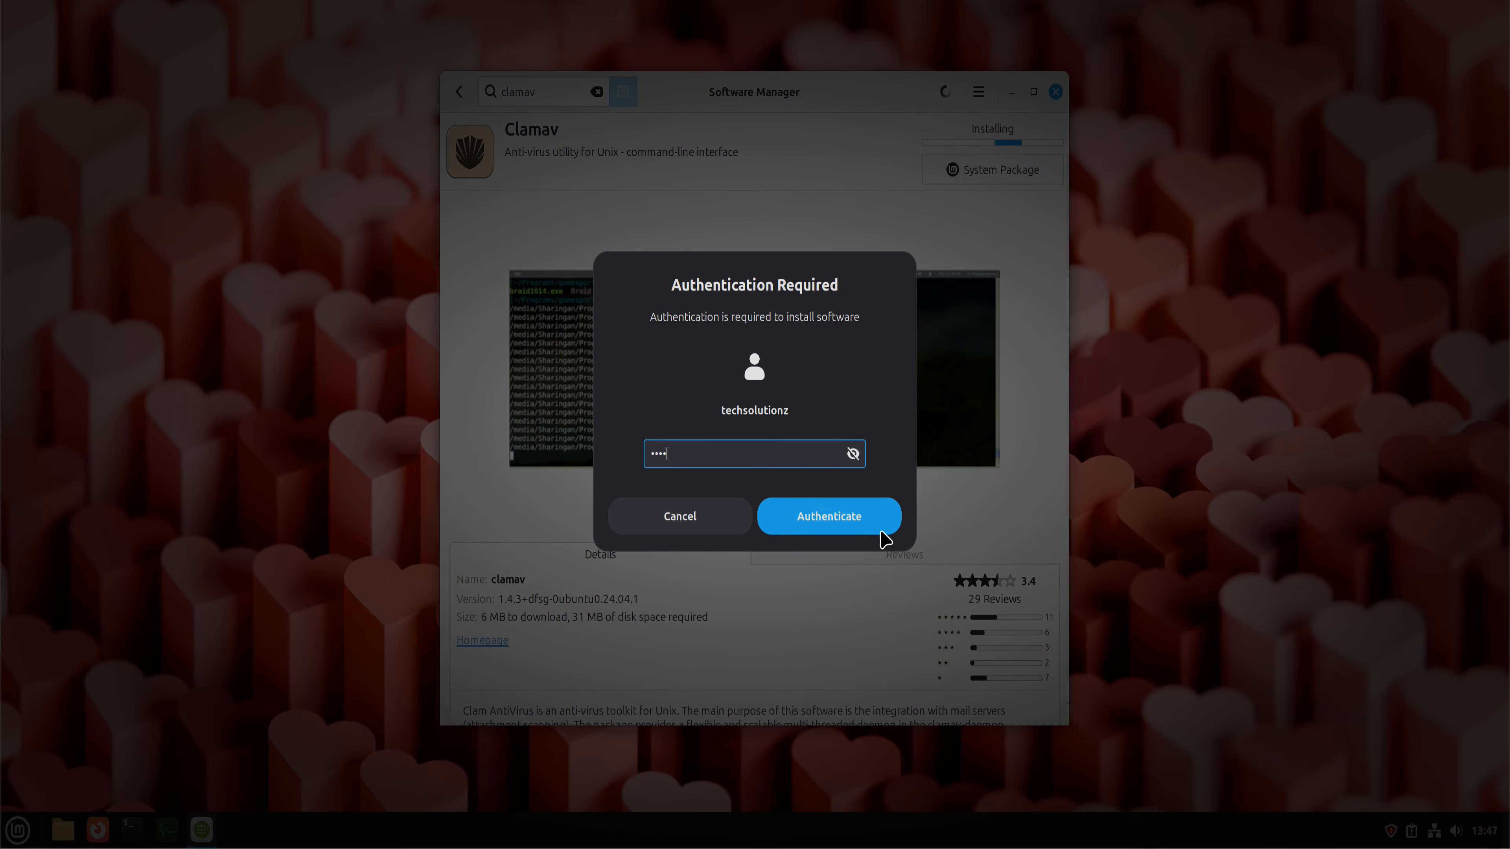
left_click(881, 531)
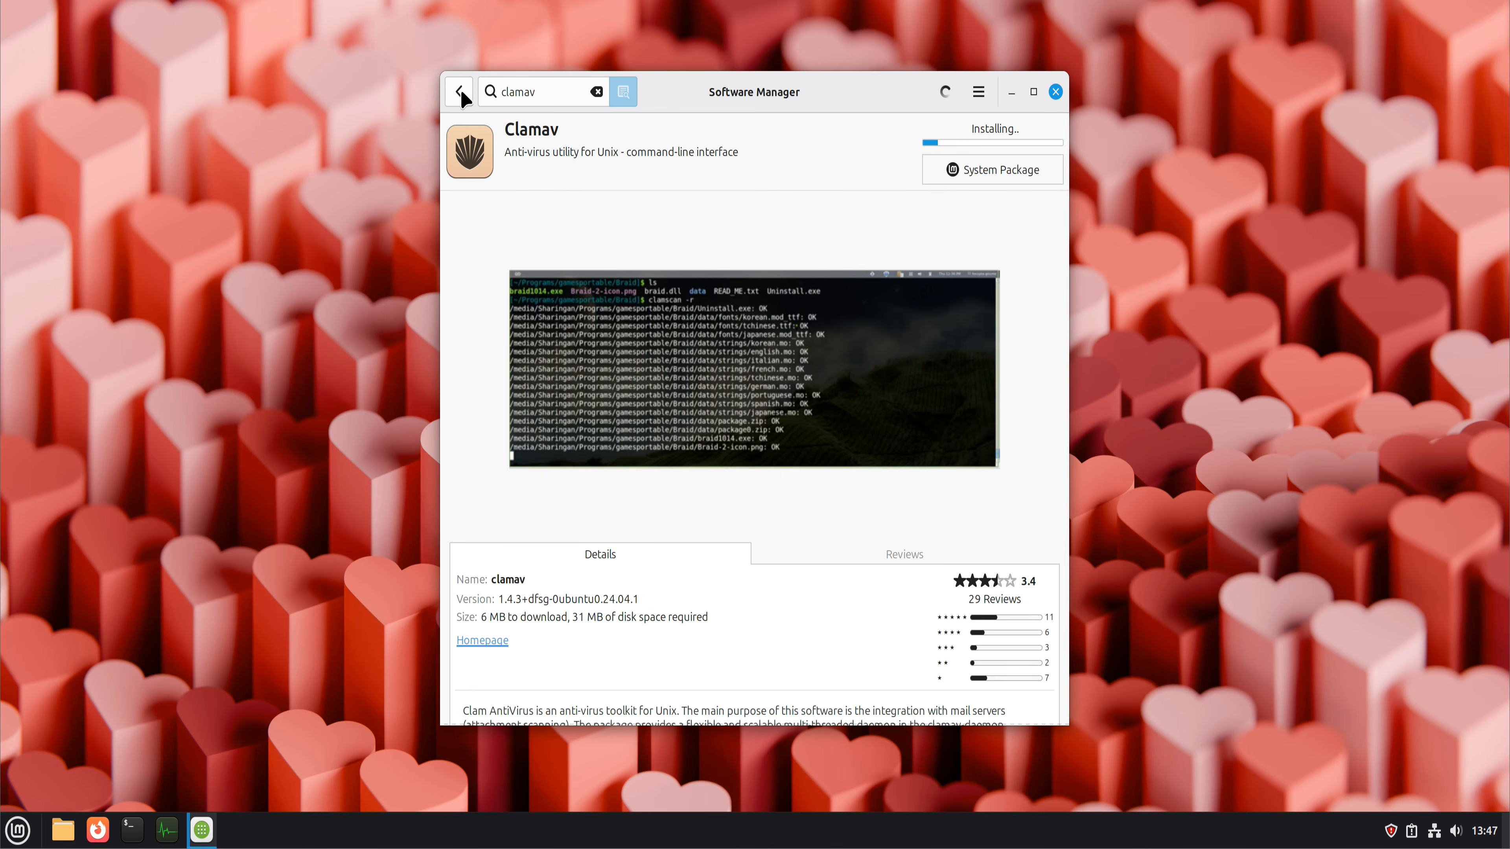
Step: Install Clamtk with its additional software from the clamav results, launch it and close Software Manager
left_click(461, 97)
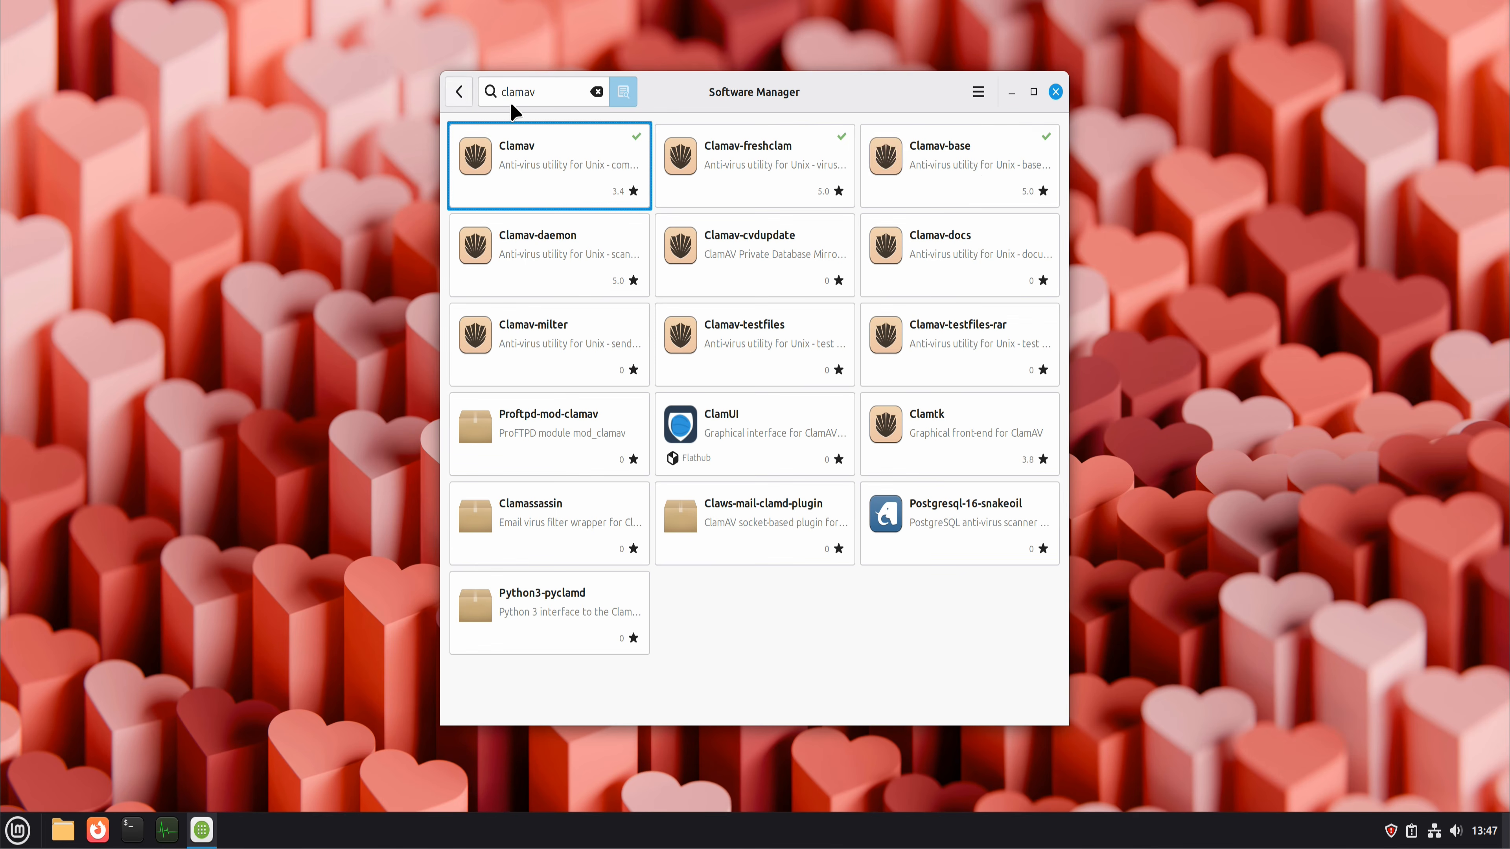
left_click(927, 422)
left_click(992, 134)
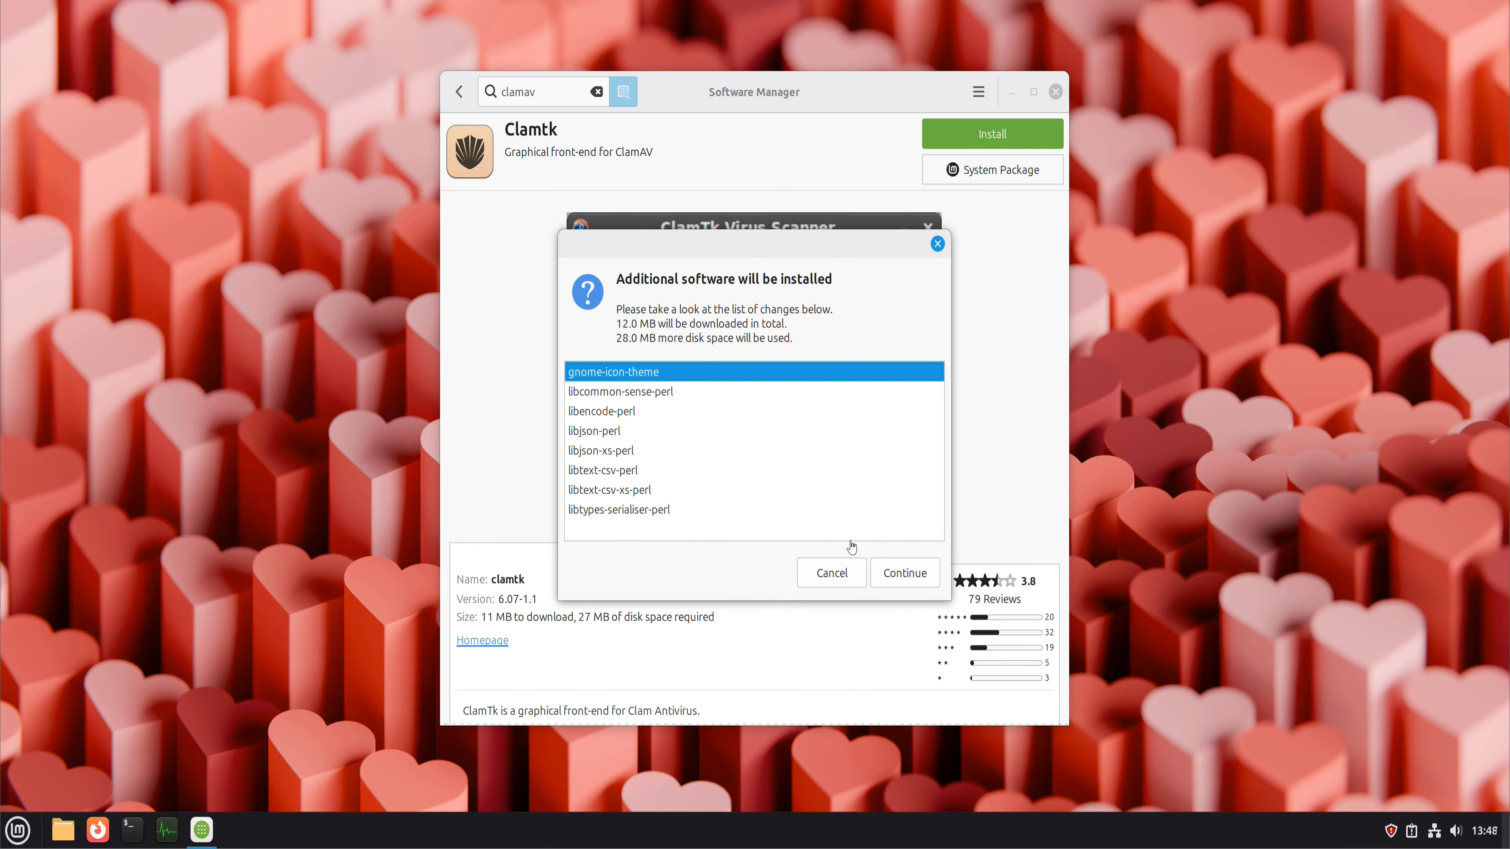
left_click(905, 570)
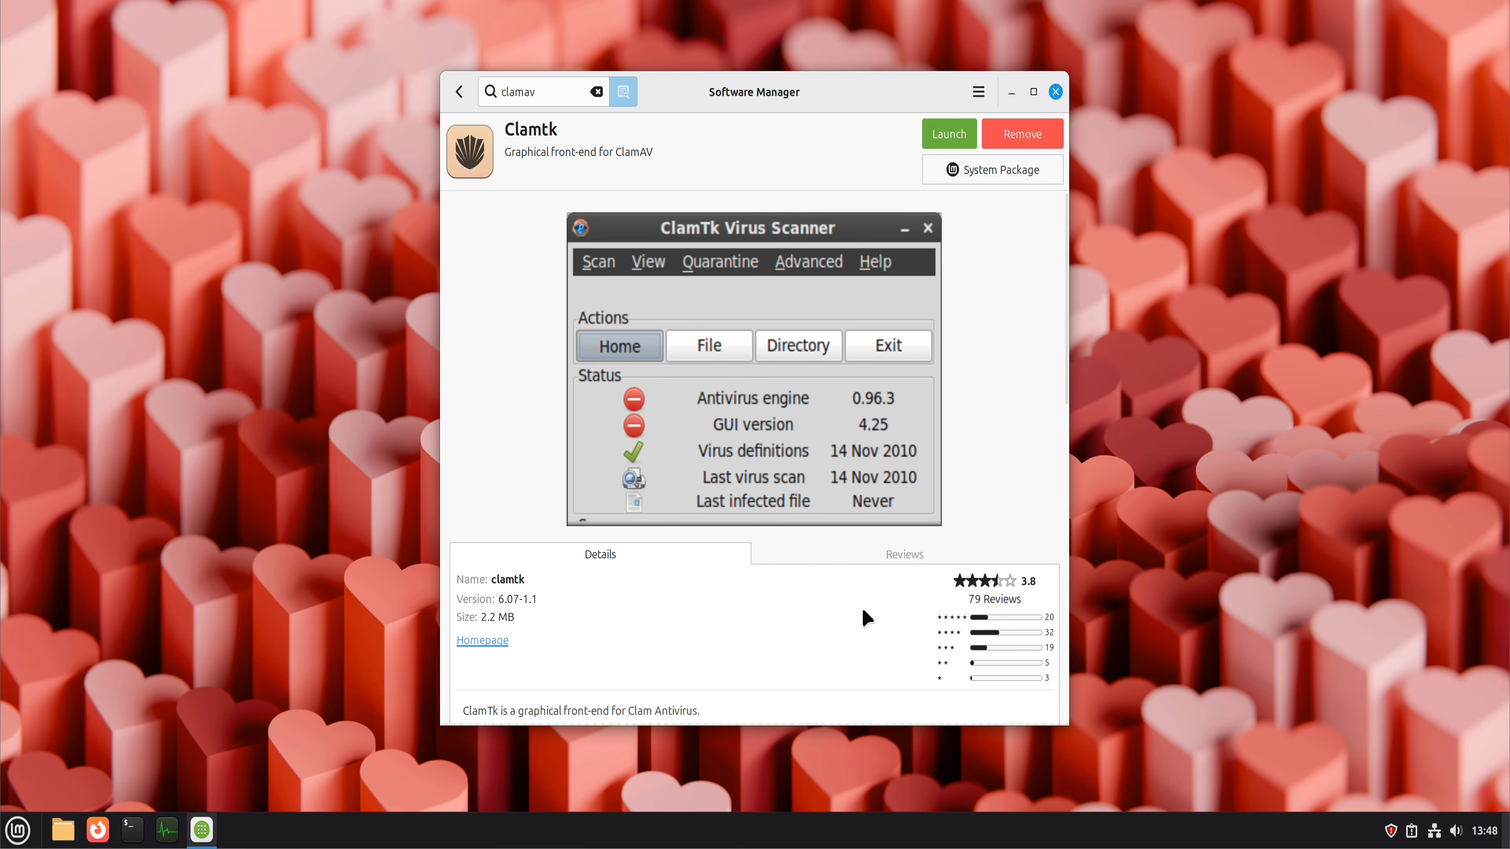
left_click(1056, 96)
left_click(1056, 93)
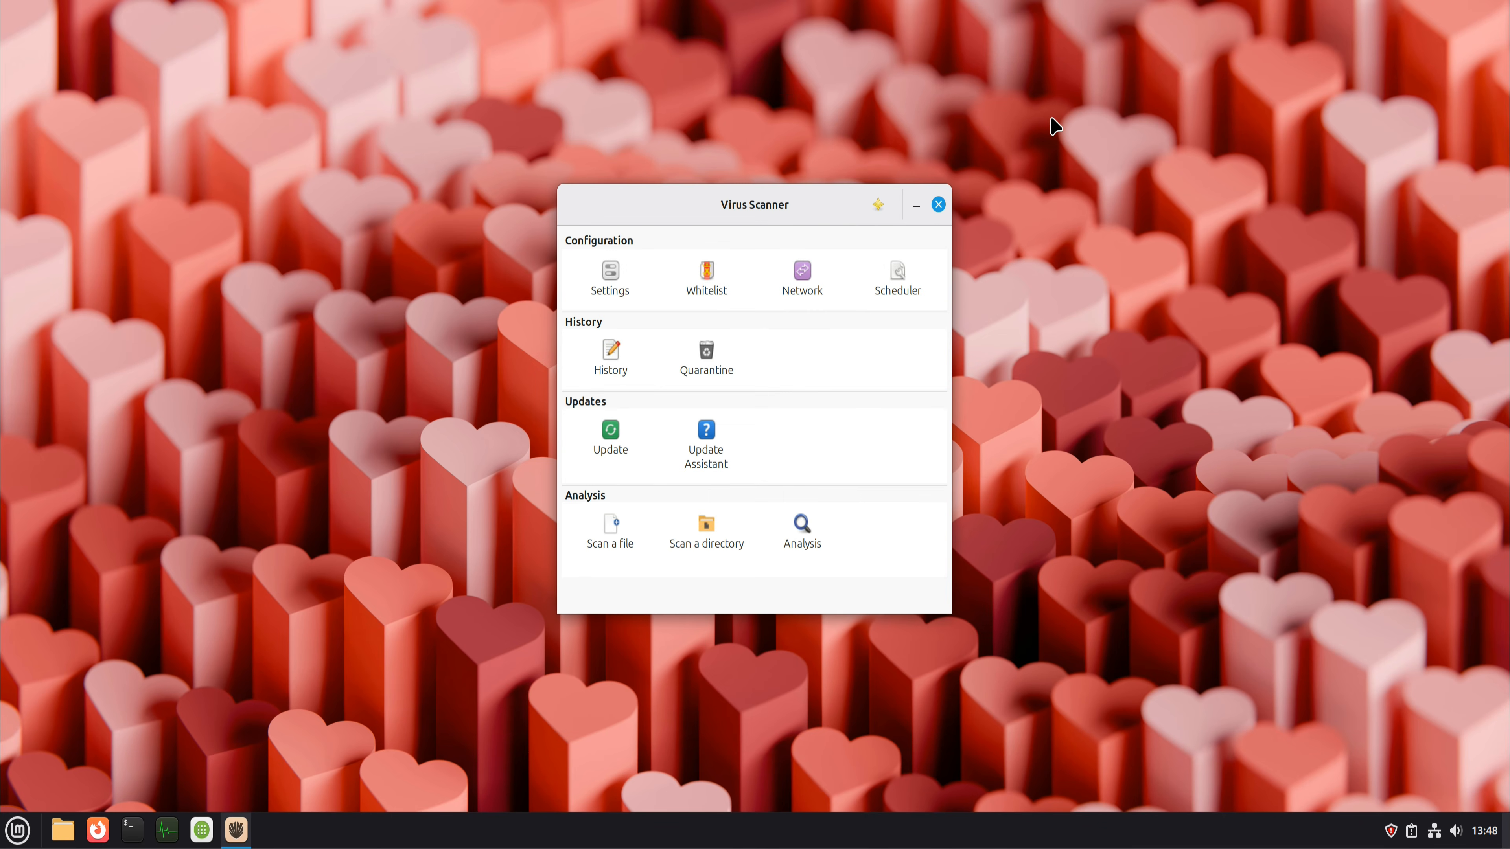
Step: Check the antivirus signature update status, view the file selection for a scan, and leave the virus scanner without scanning
left_click(618, 449)
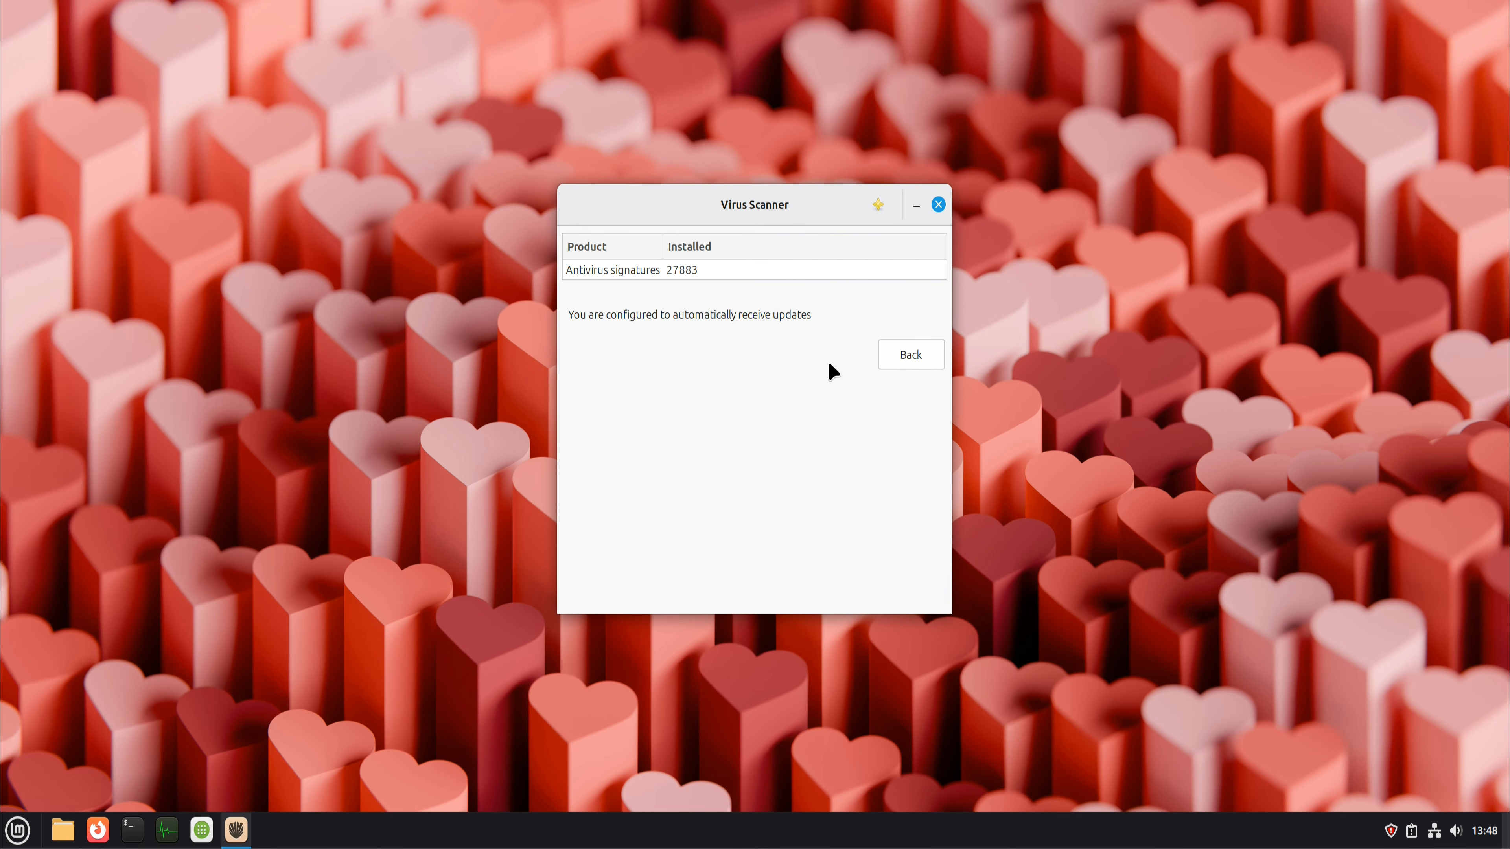
left_click(895, 357)
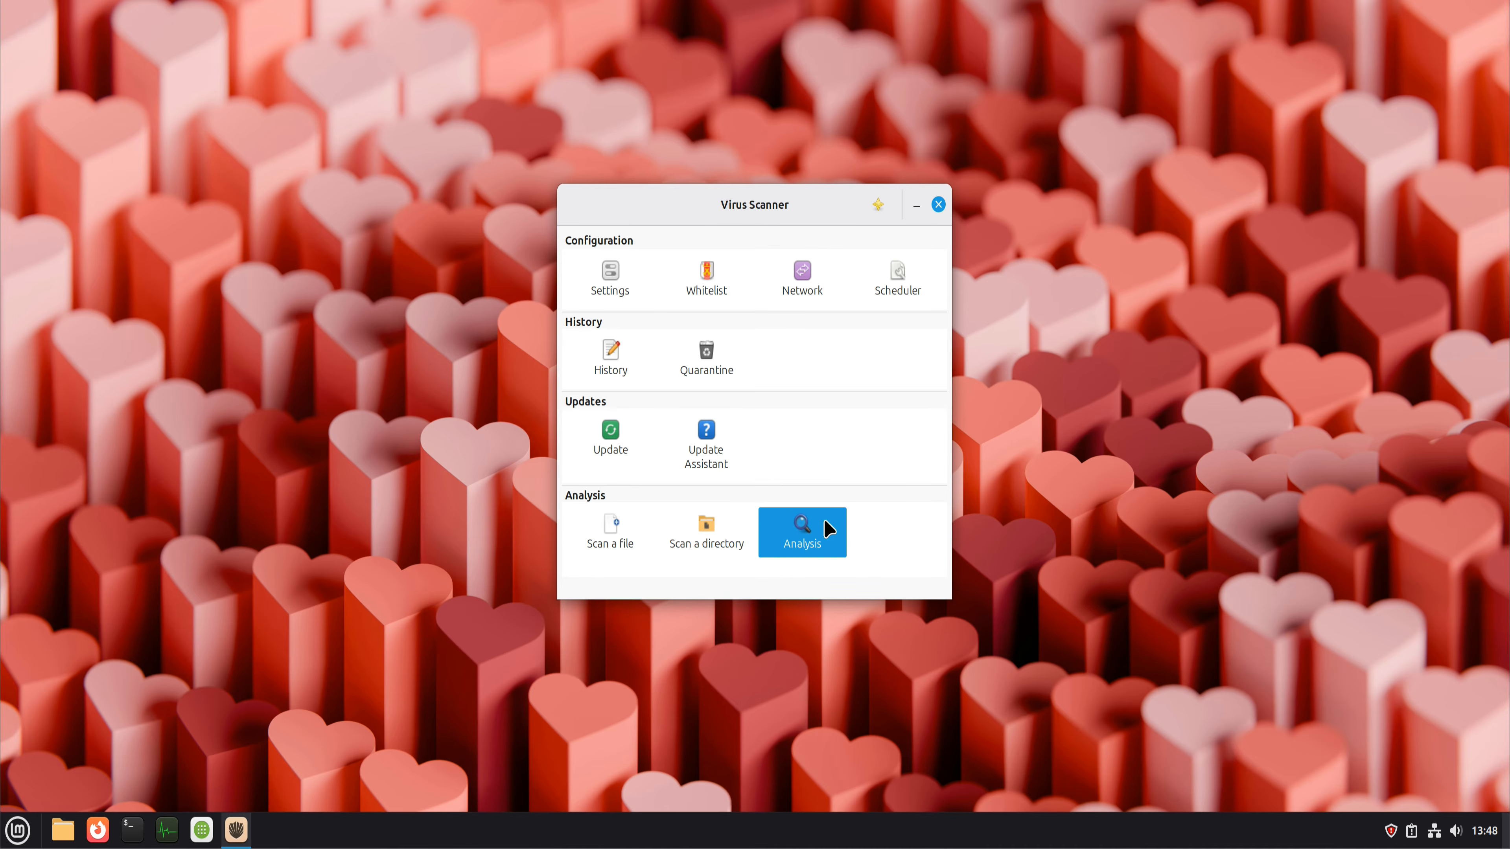
left_click(632, 537)
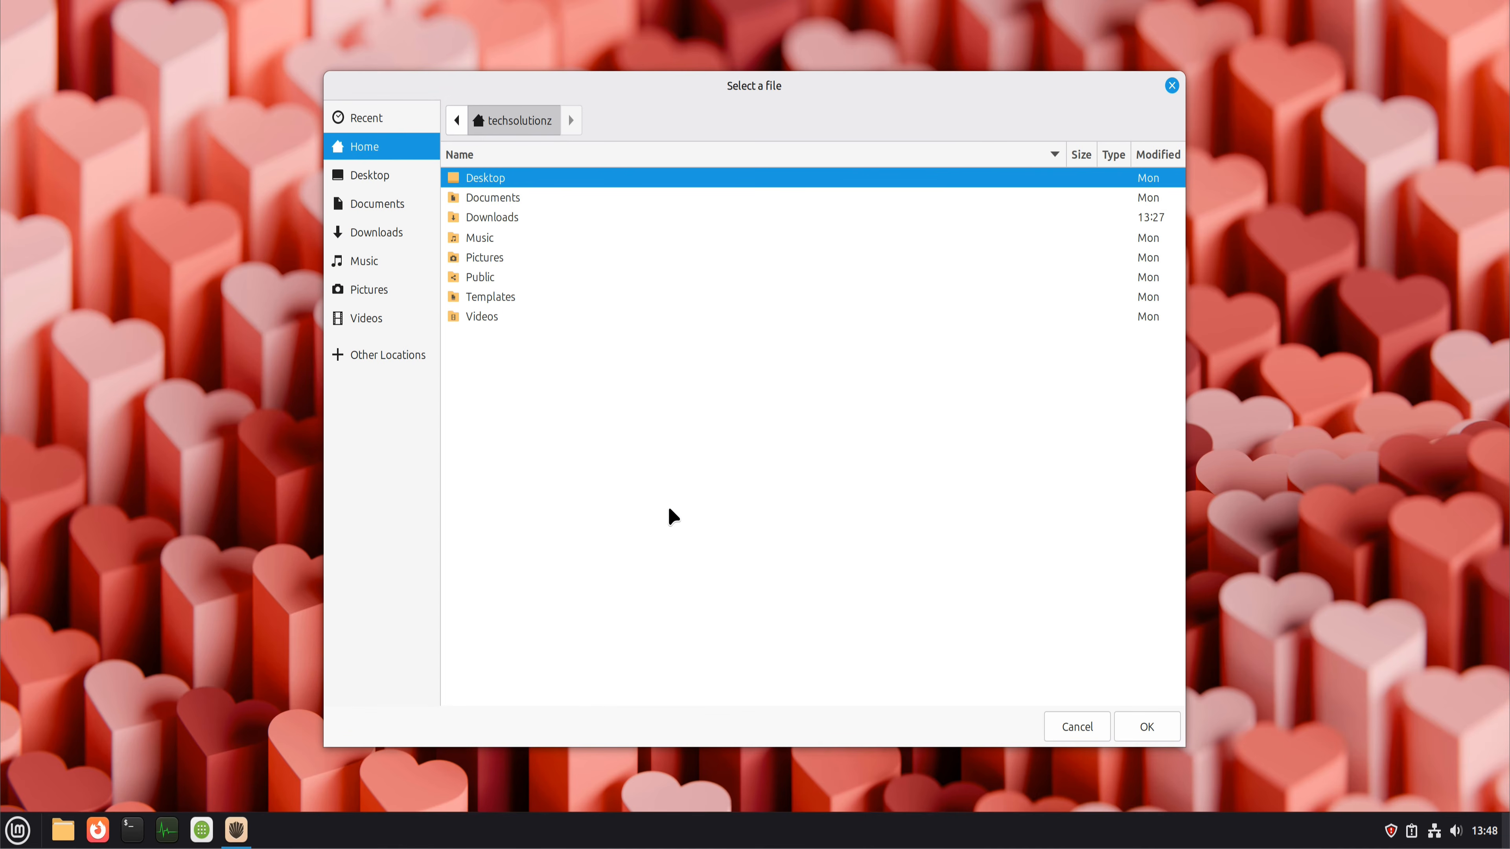
left_click(1168, 85)
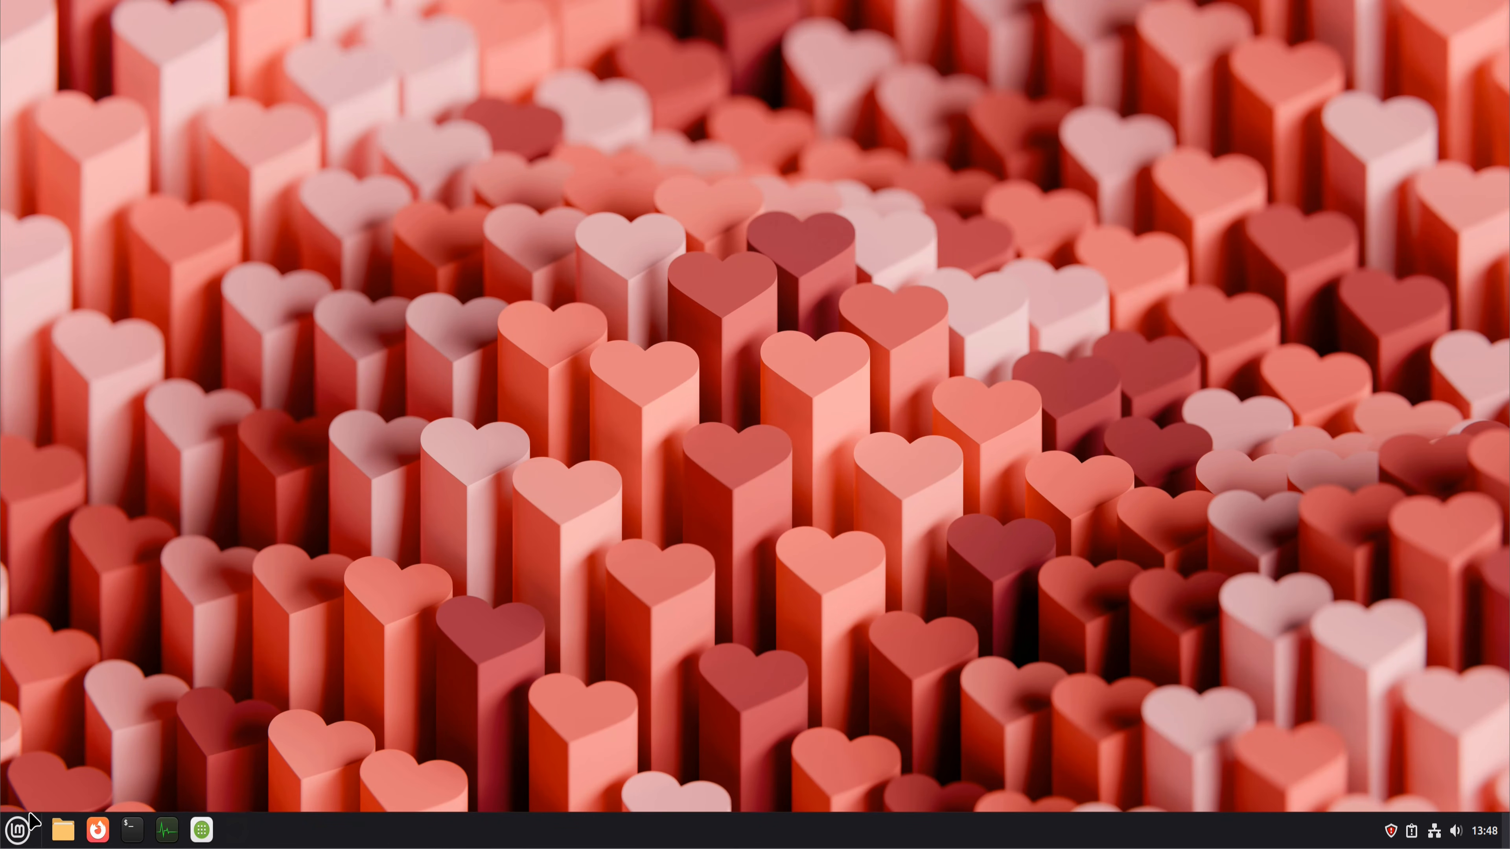
Step: Launch Timeshift from the administration applications and authenticate with the account password
left_click(18, 830)
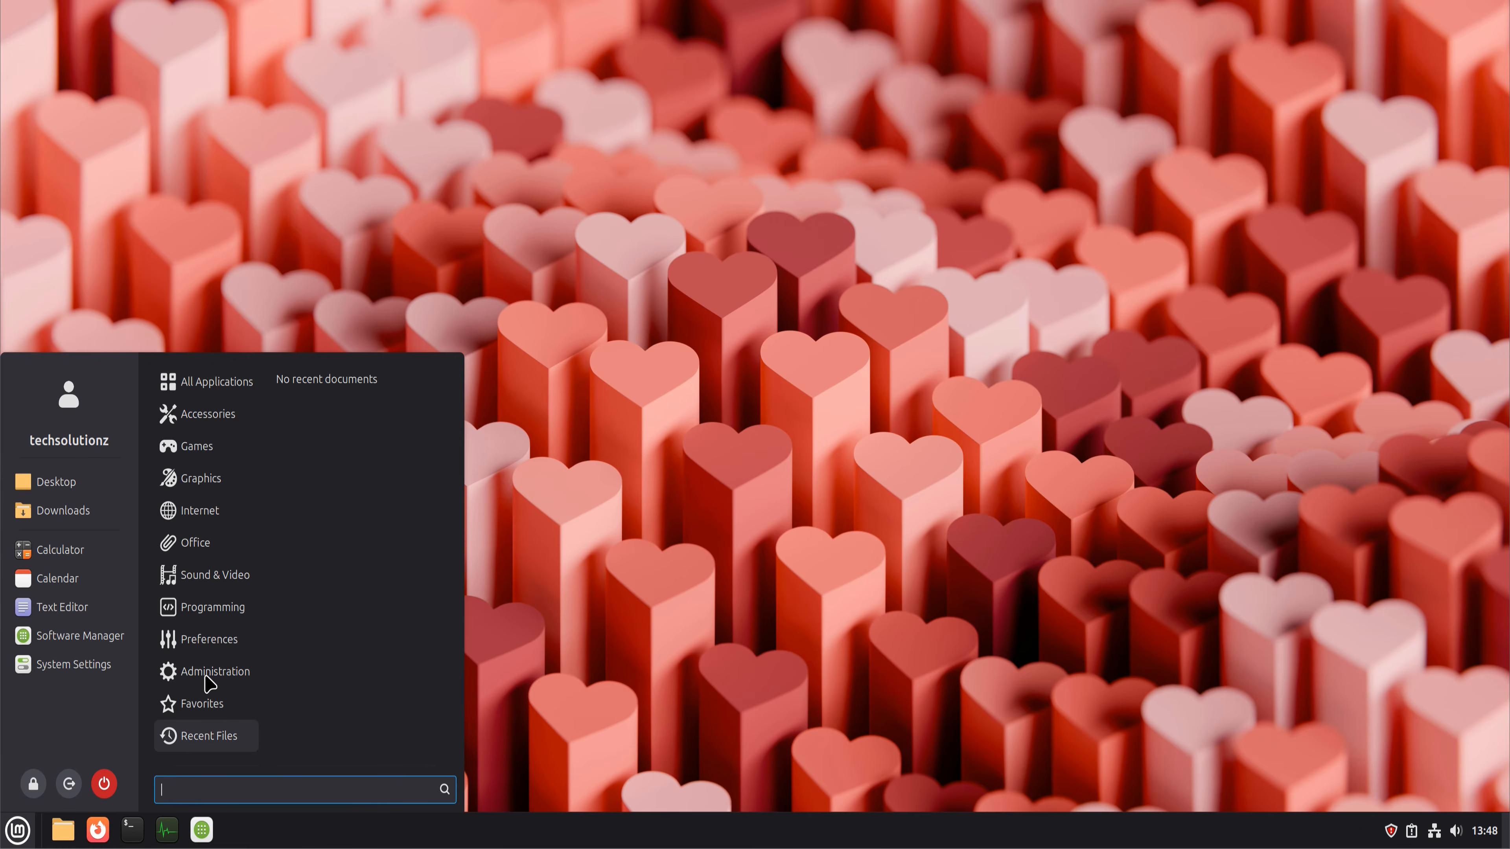
mouse_move(208, 678)
scroll(345, 678, "down", 3)
left_click(321, 723)
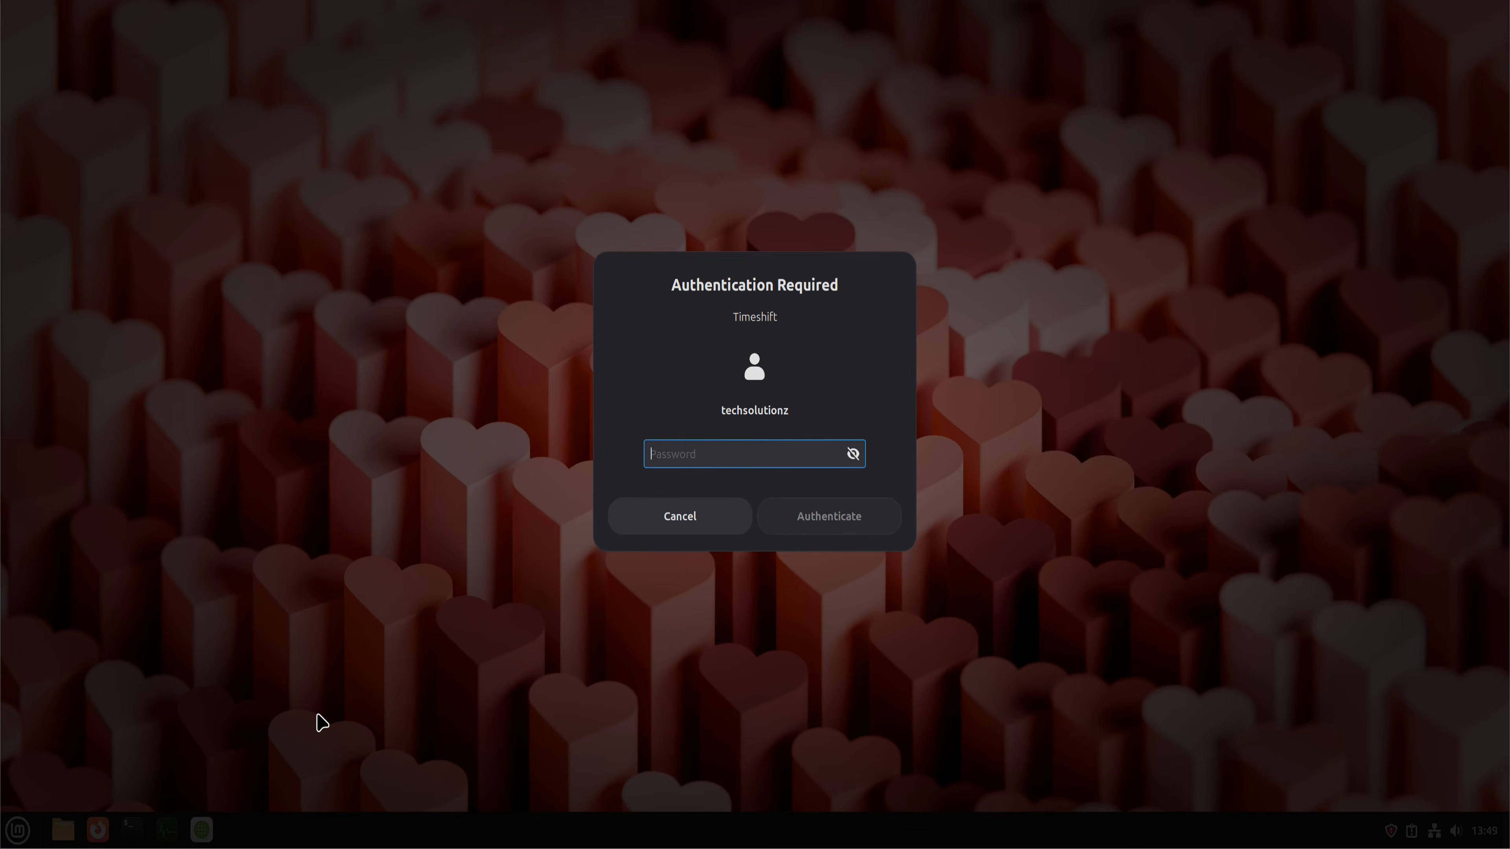
type("•••••••")
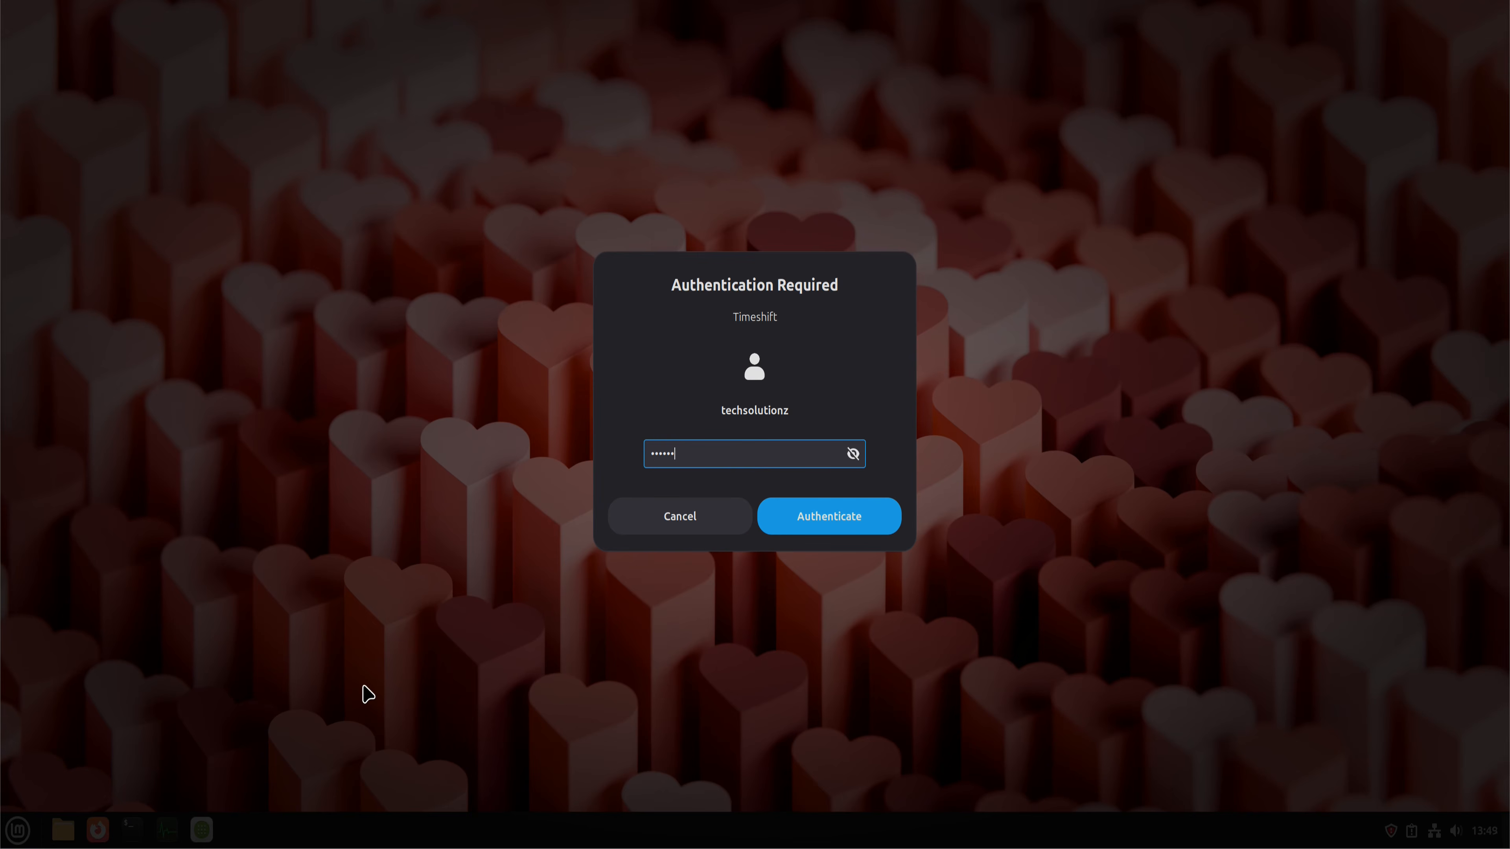
key("Return")
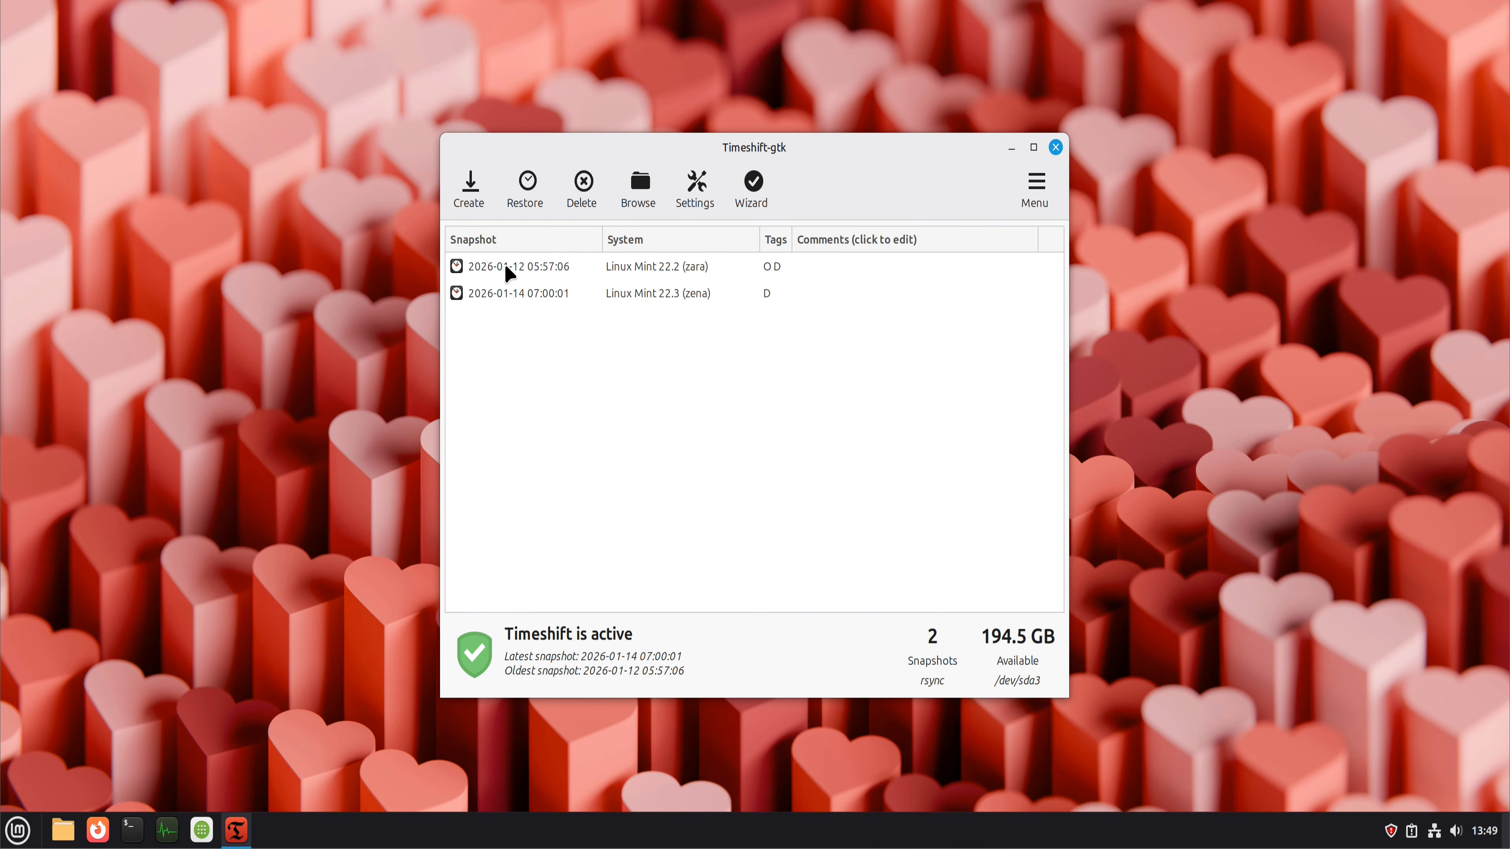
Step: Review Timeshift's snapshot location and schedule settings, accept them as they are and close Timeshift
left_click(696, 201)
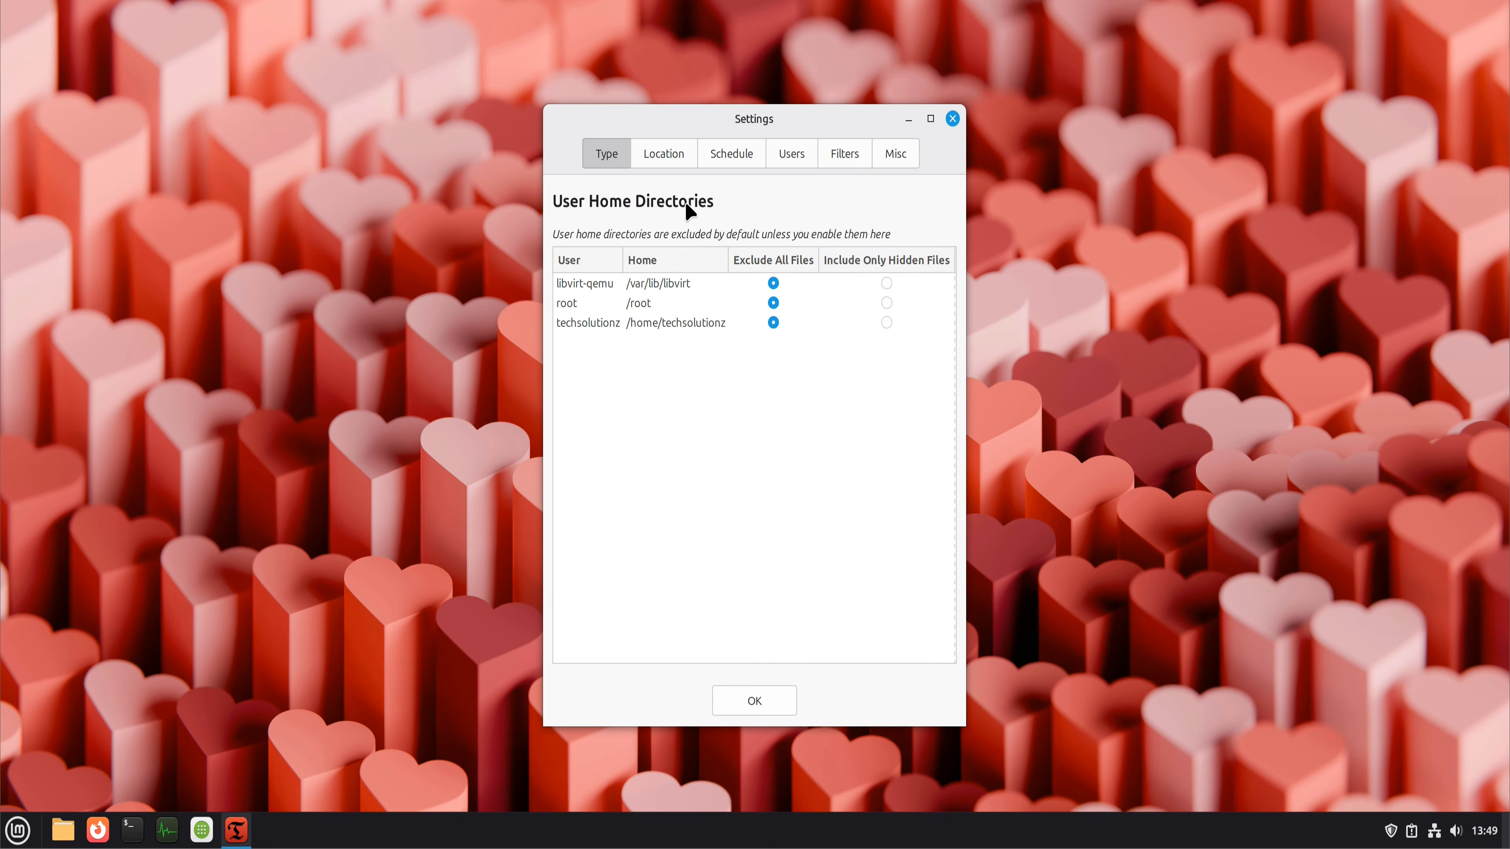
left_click(670, 155)
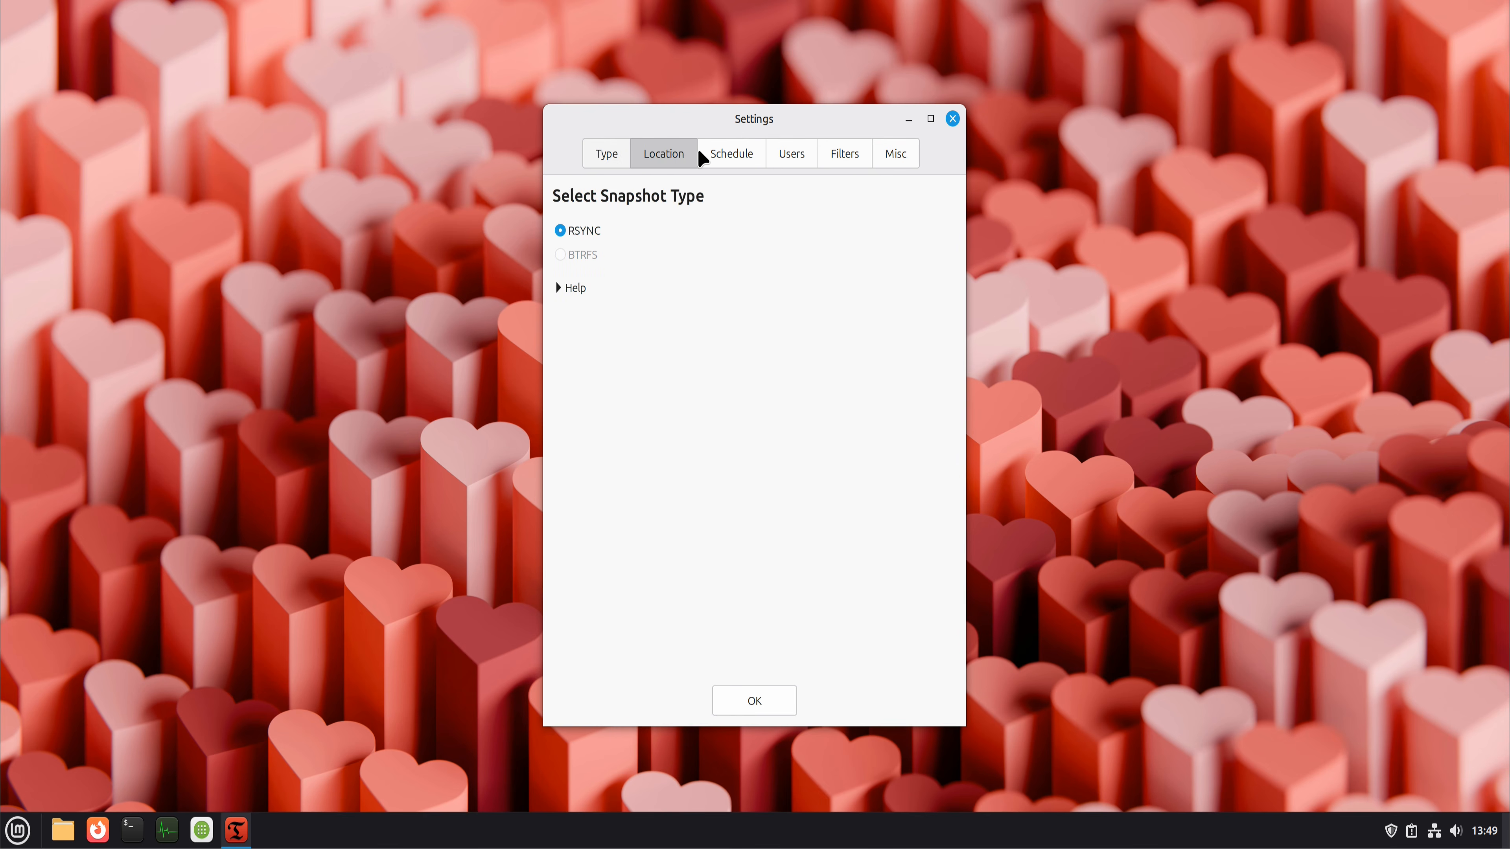
left_click(746, 153)
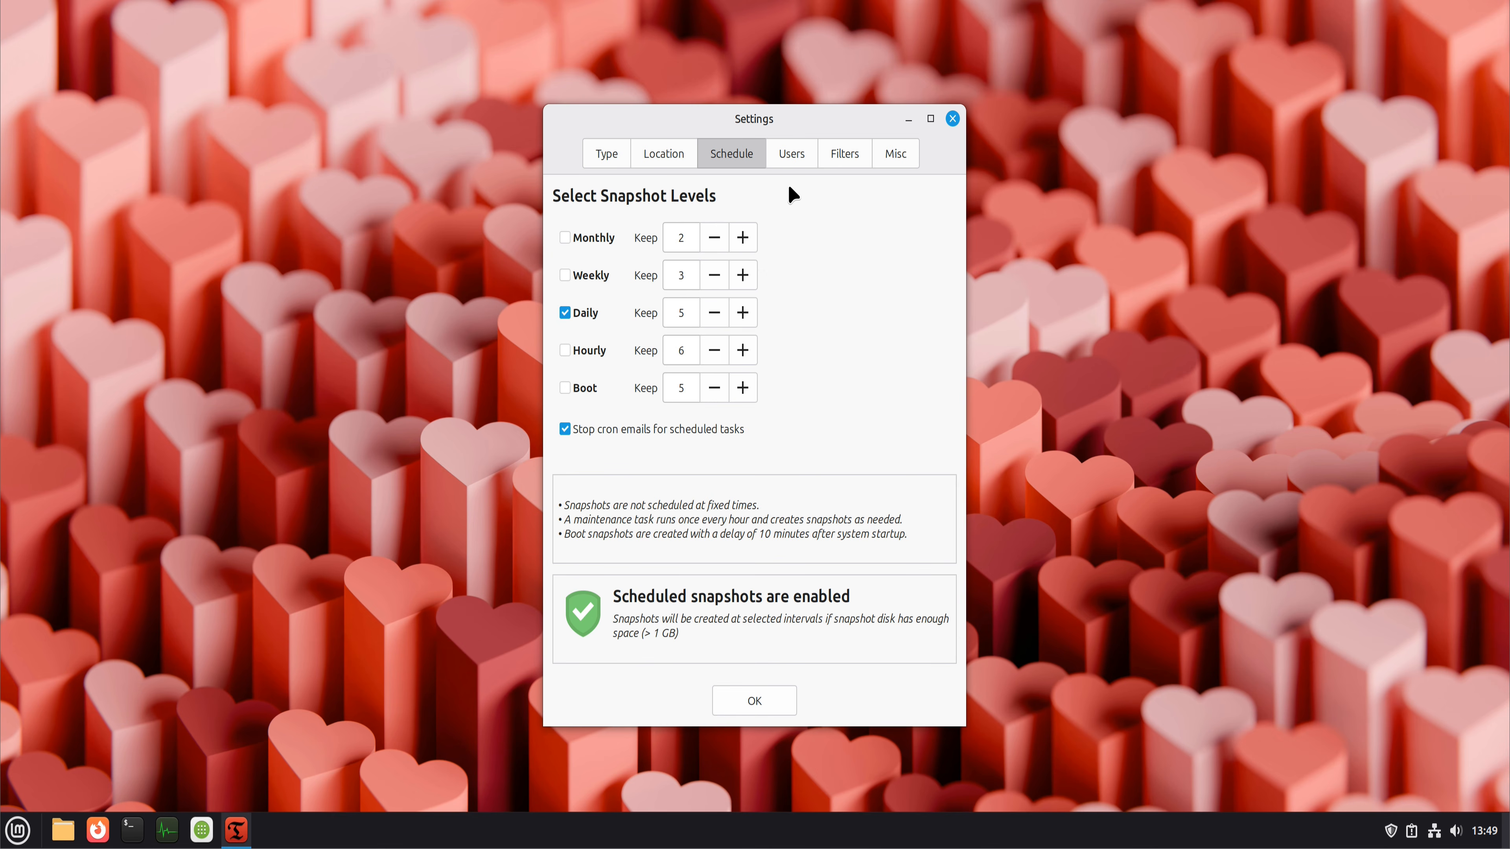
left_click(754, 701)
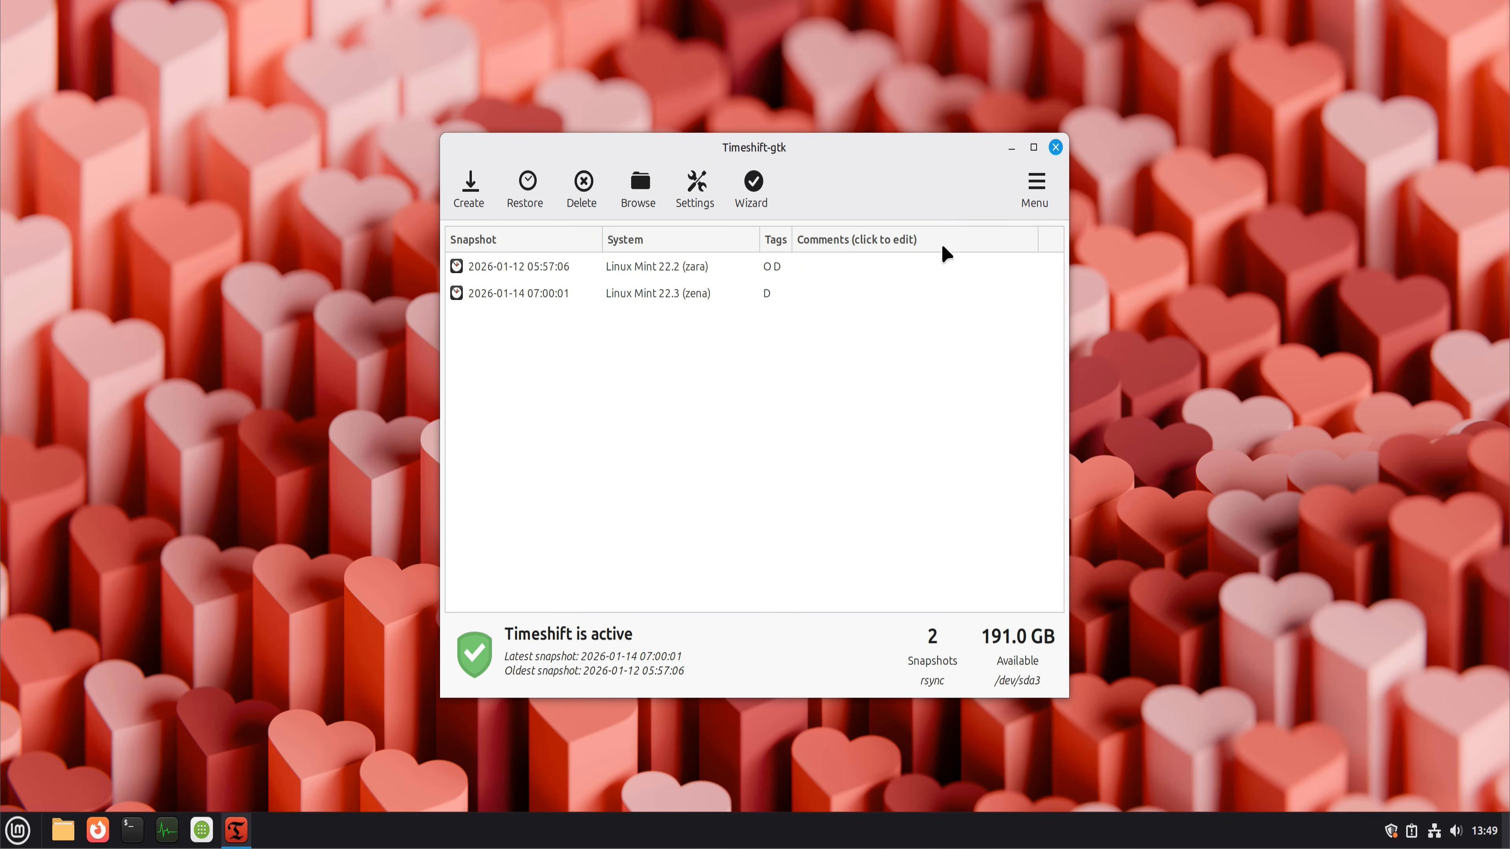
left_click(1057, 148)
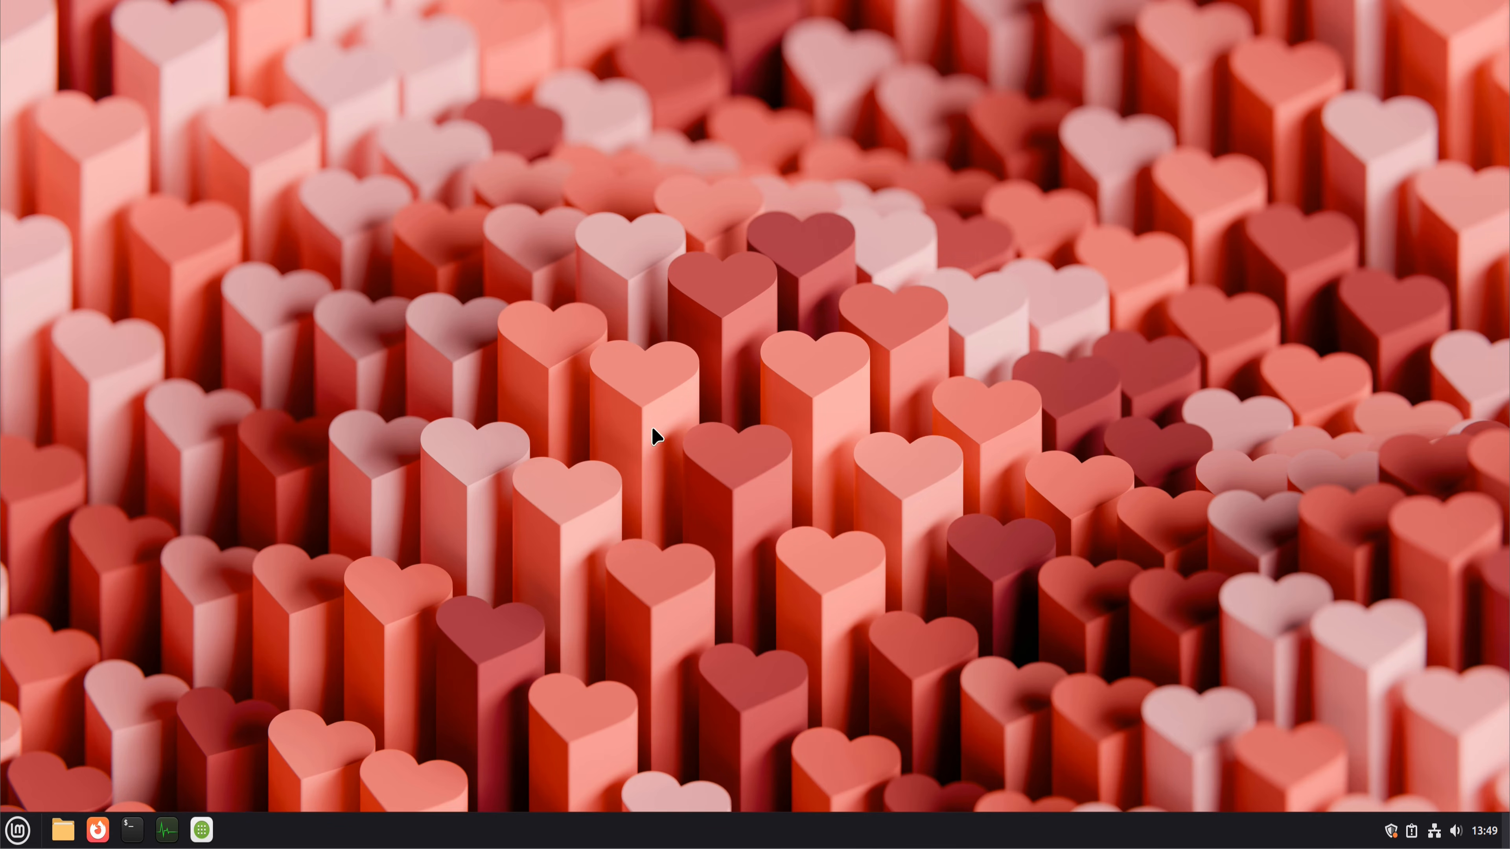
Step: Browse the featured applications in Software Manager, viewing the VLC, Sublime and Blender pages without installing anything
left_click(202, 829)
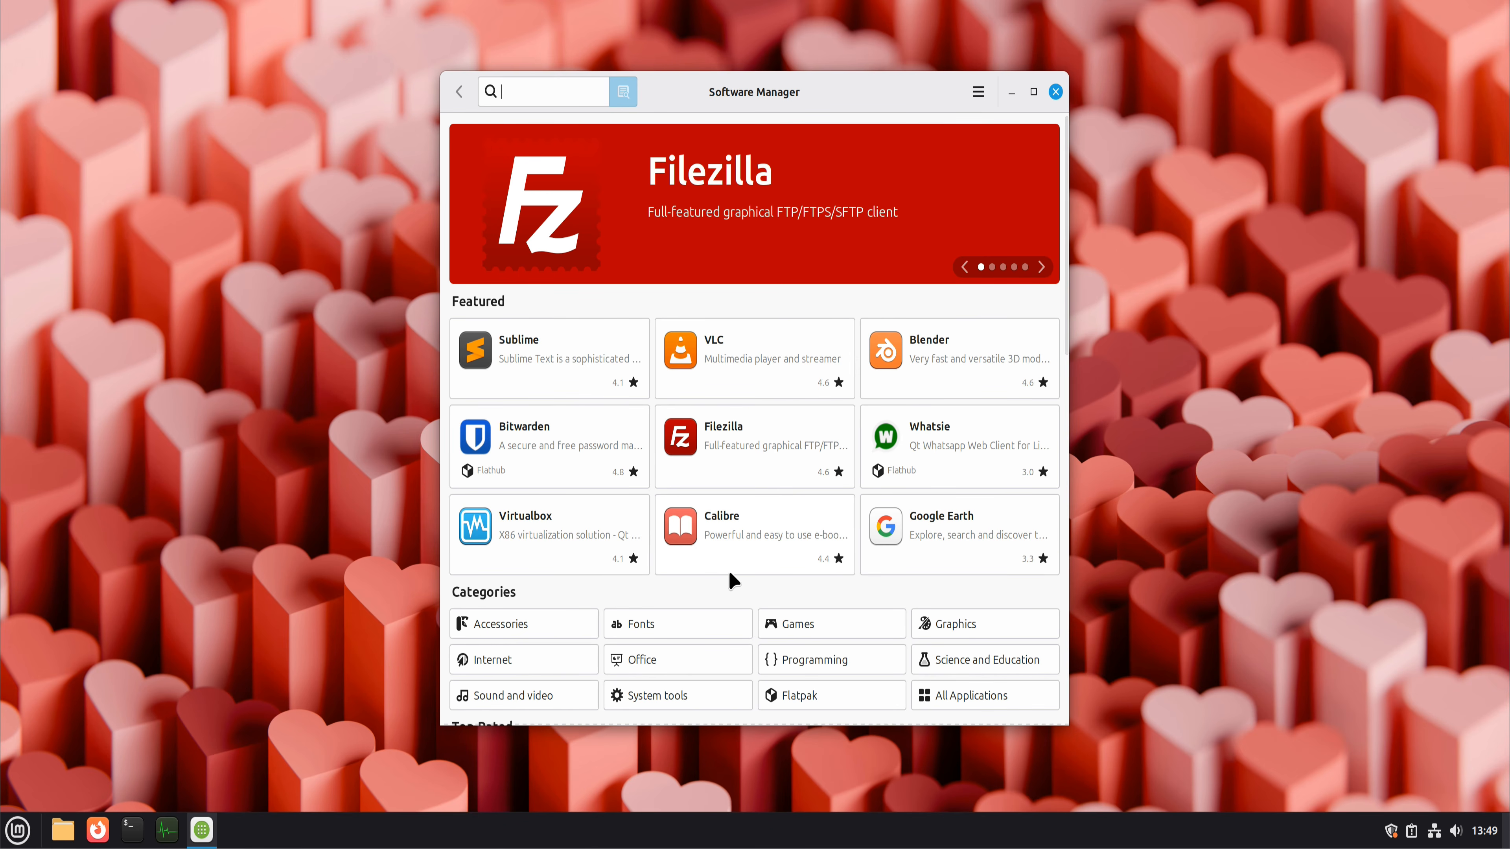
scroll(728, 569, "down", 7)
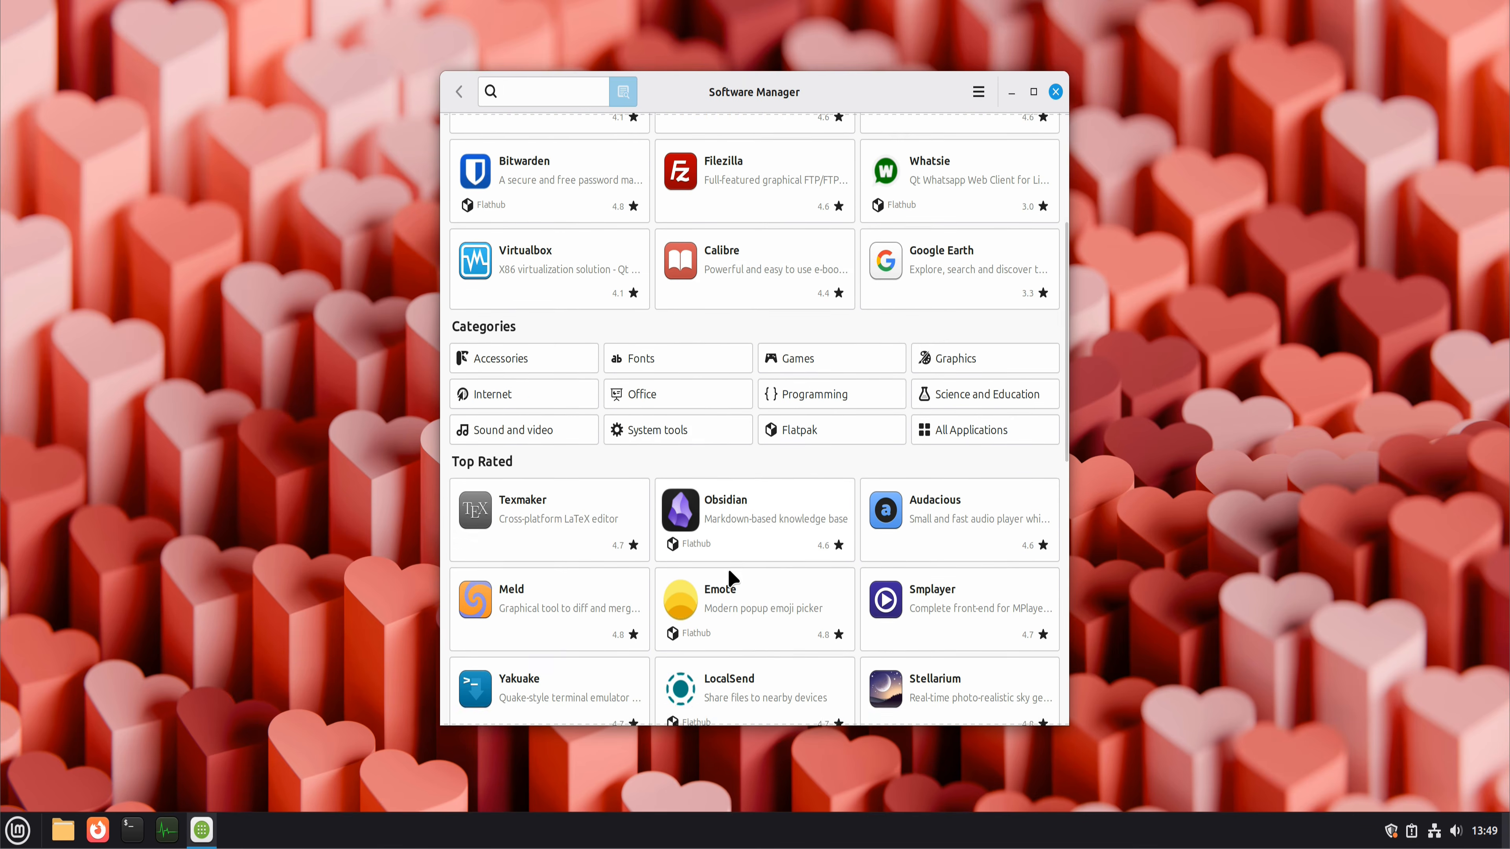
scroll(727, 568, "up", 4)
left_click(724, 214)
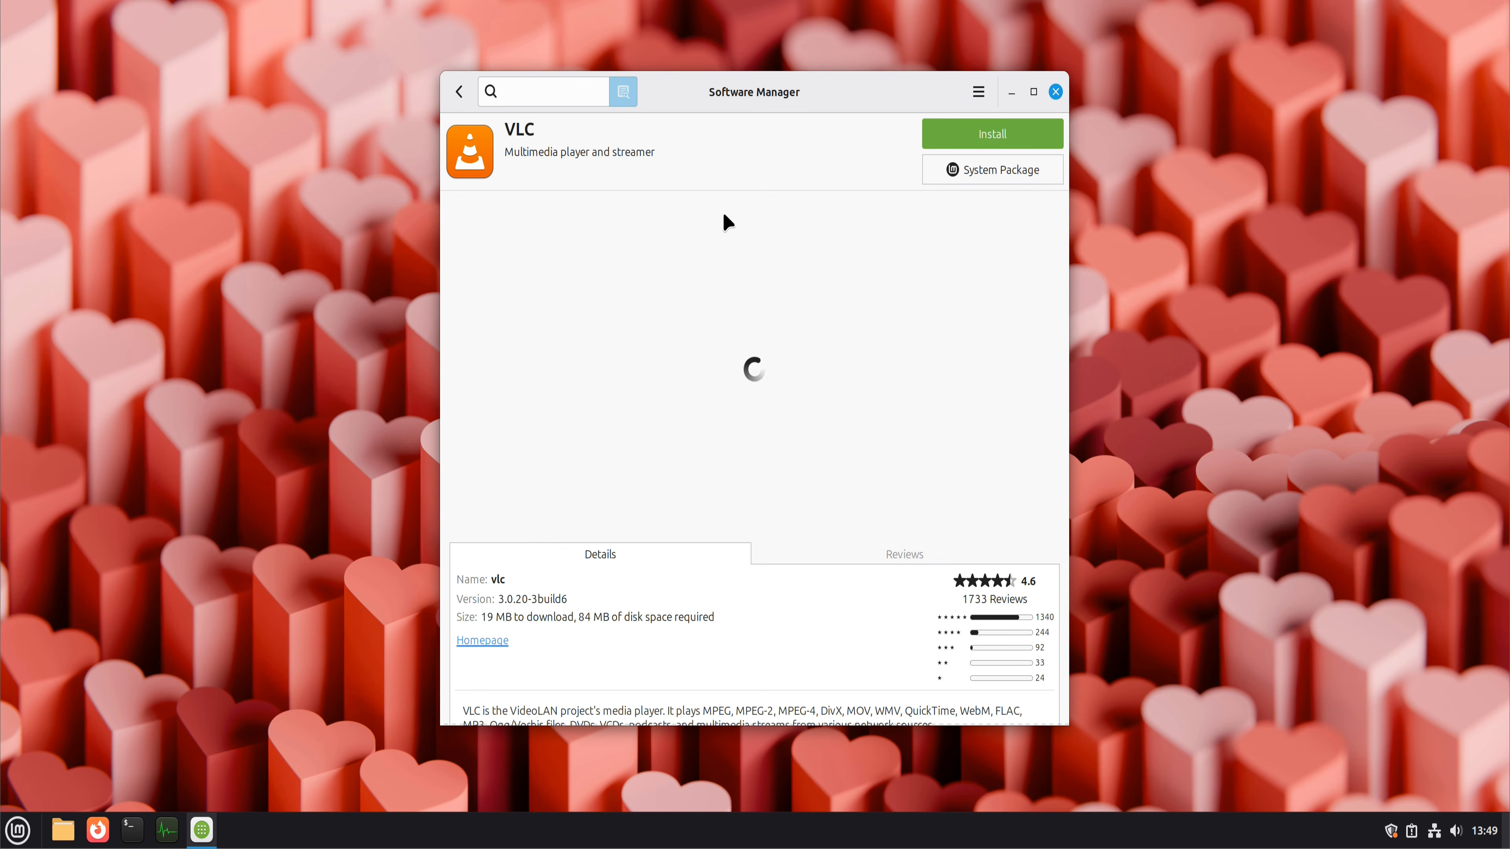
left_click(470, 95)
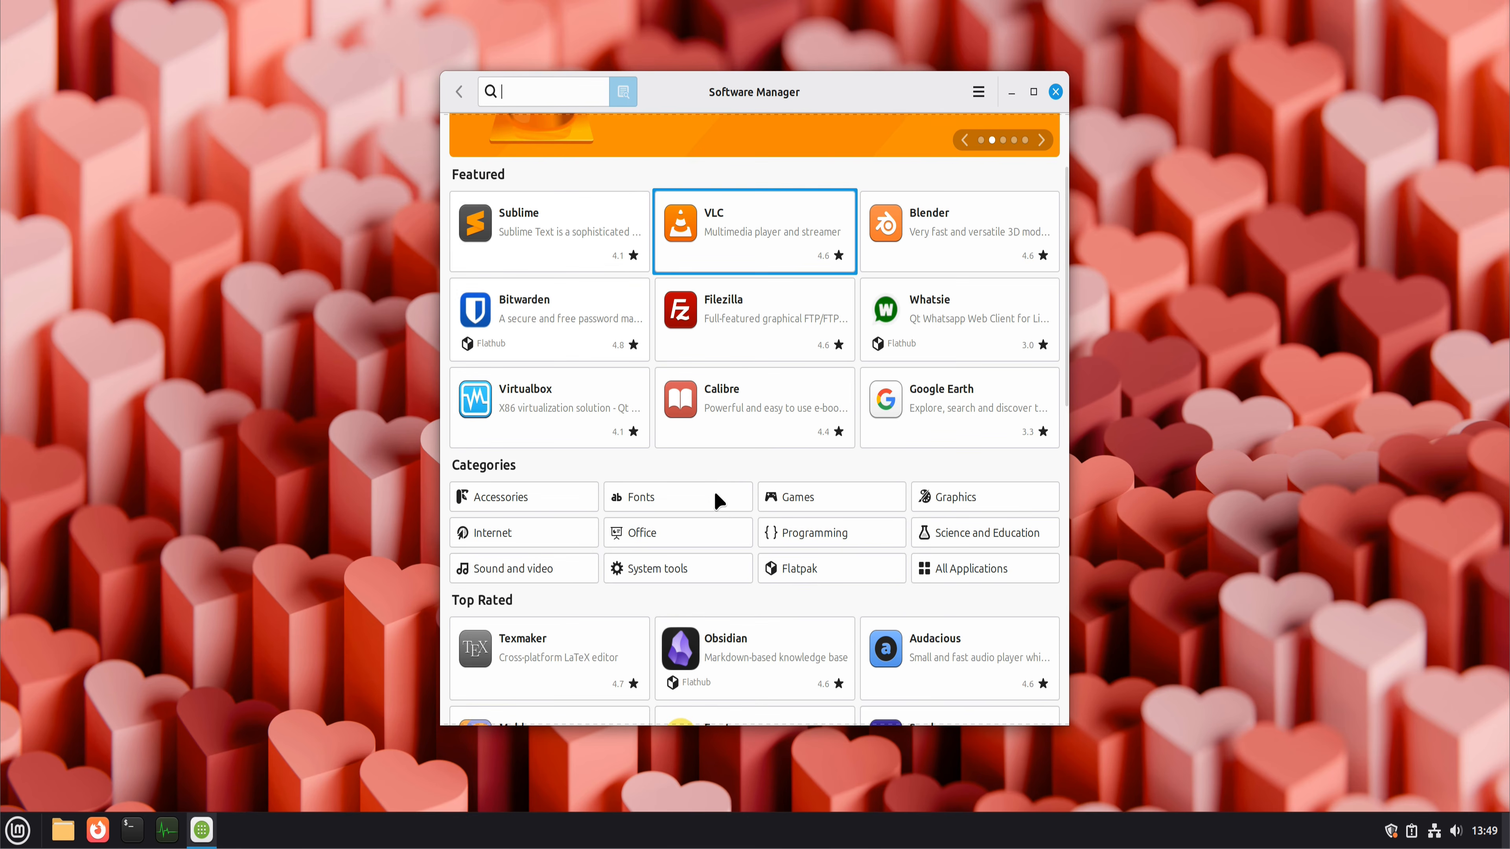
left_click(546, 243)
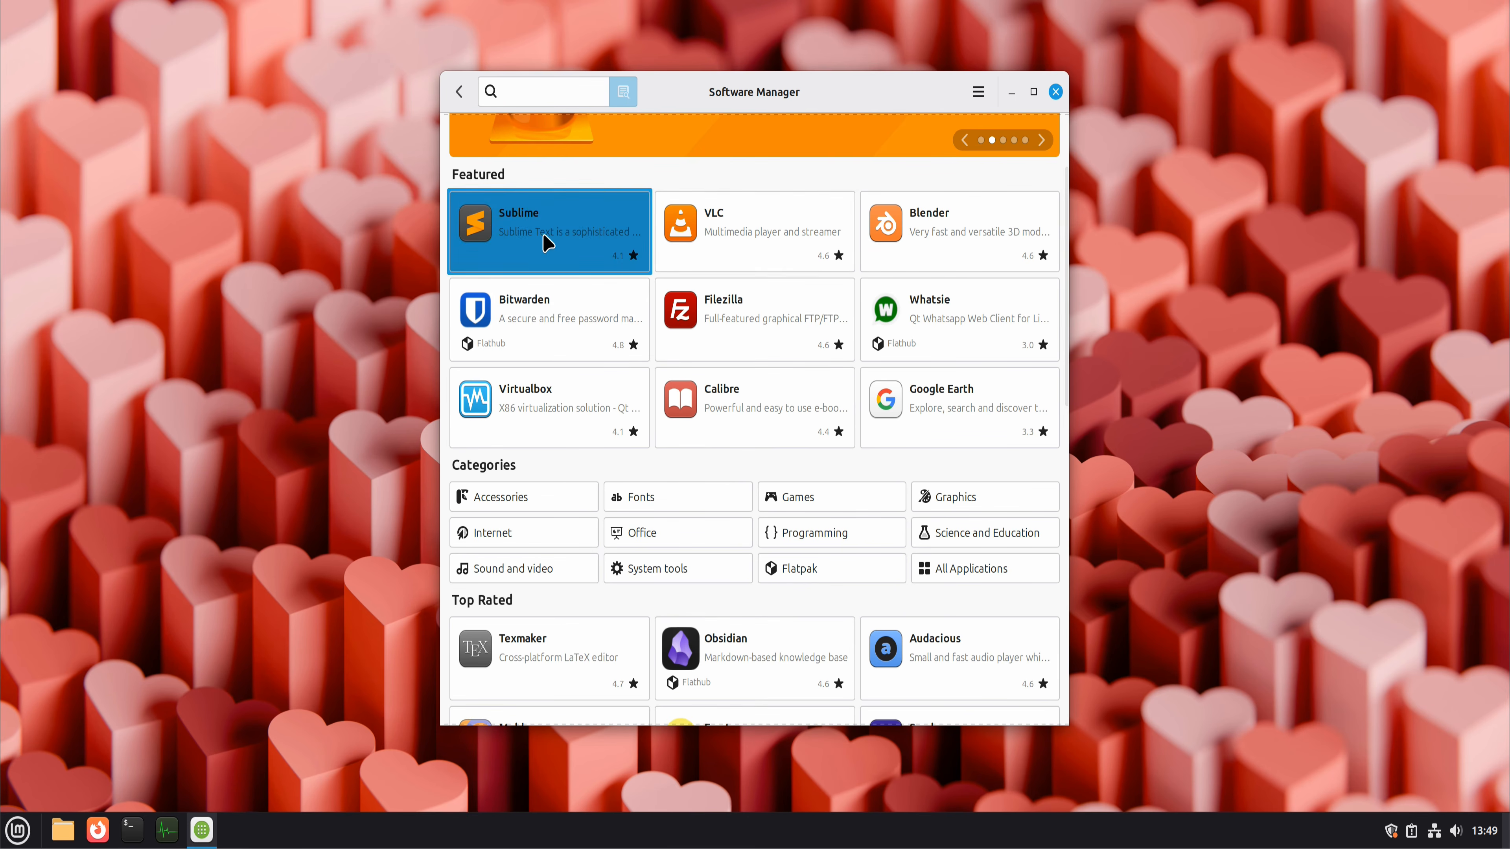
left_click(459, 92)
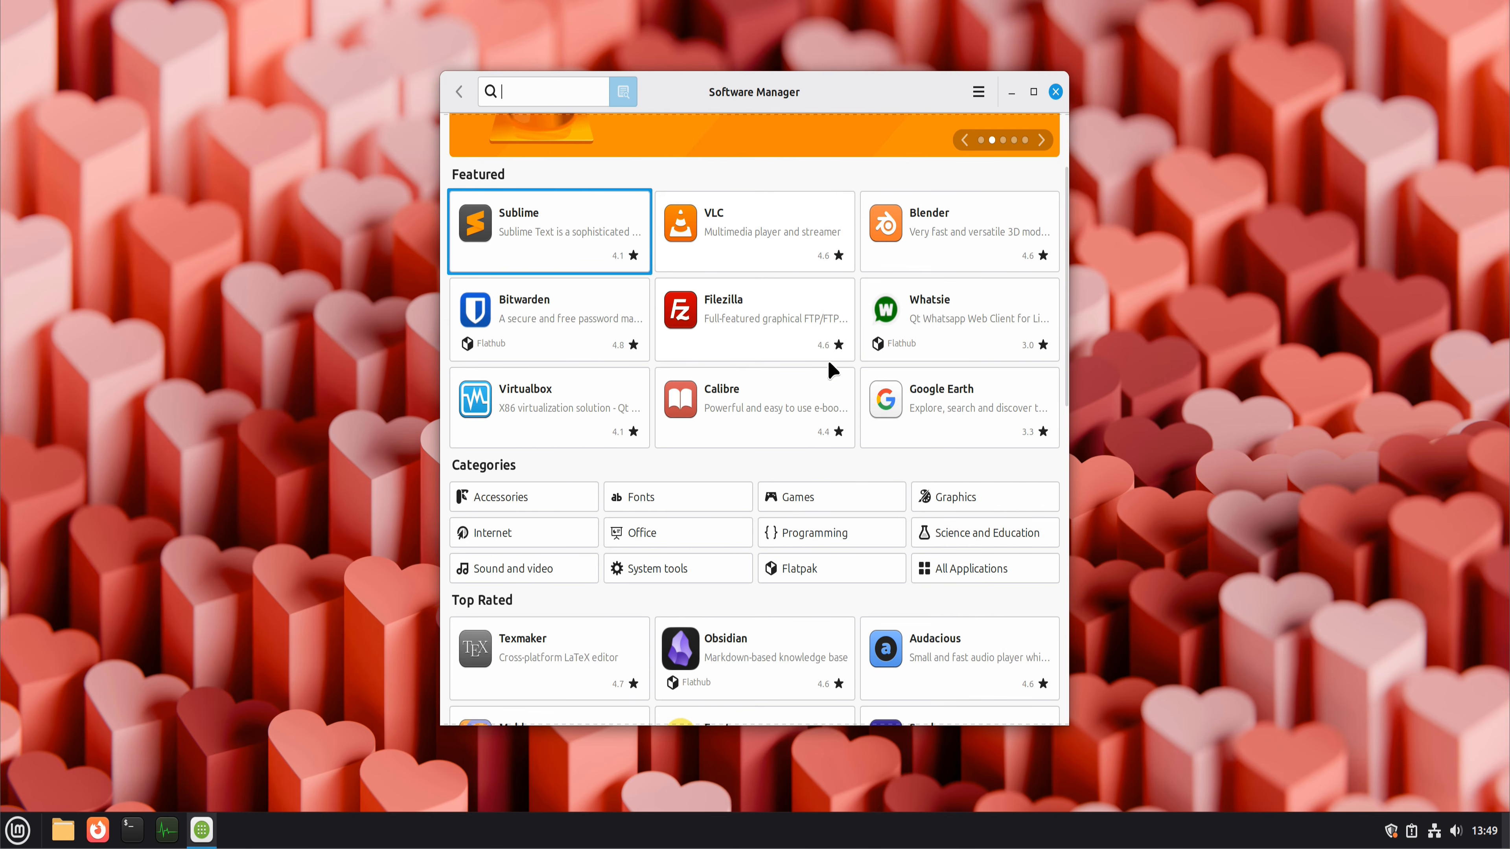
left_click(957, 247)
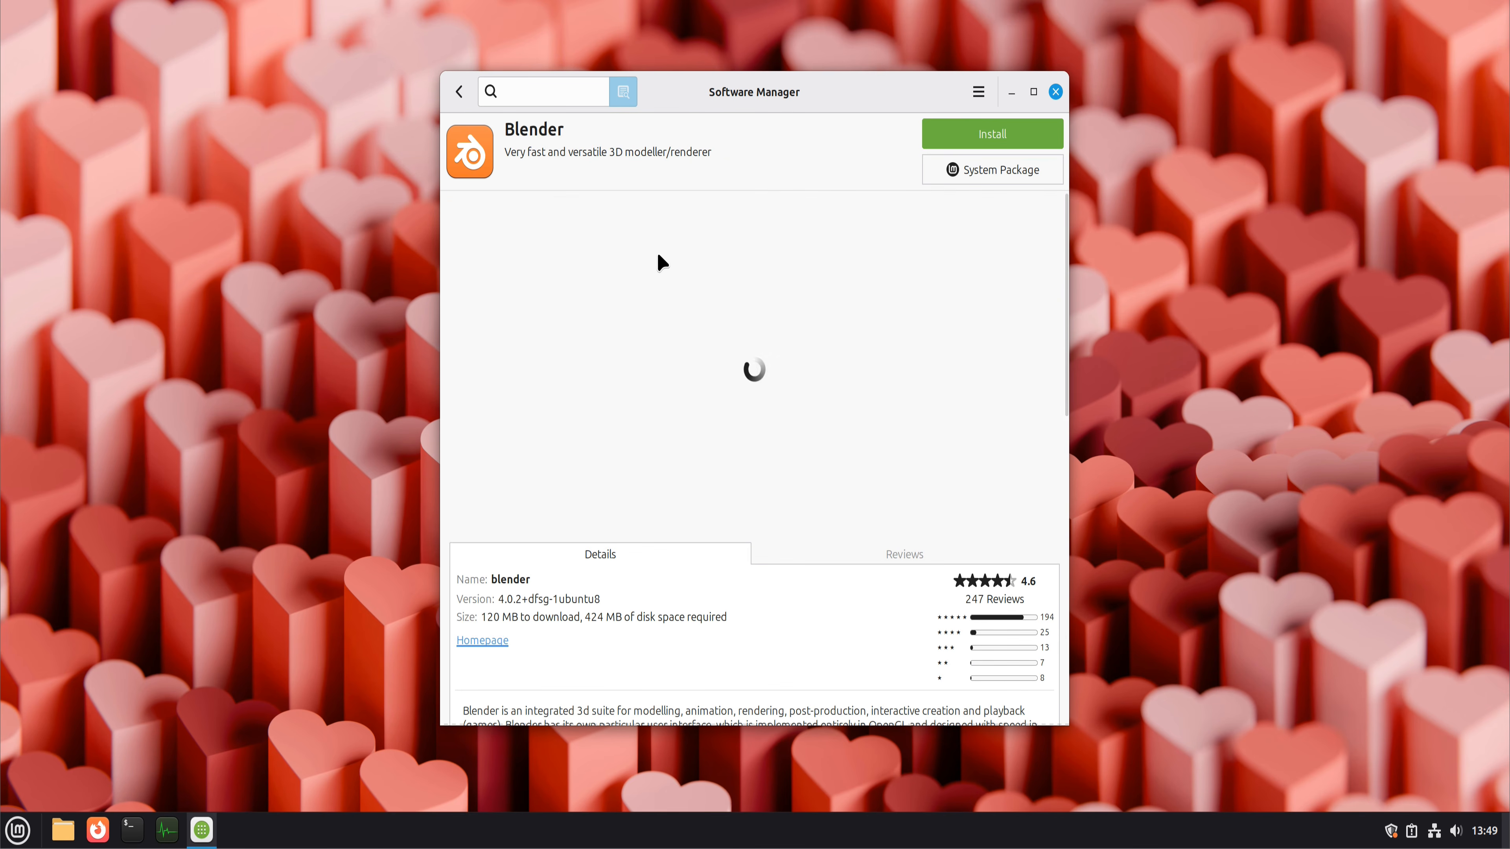
left_click(467, 92)
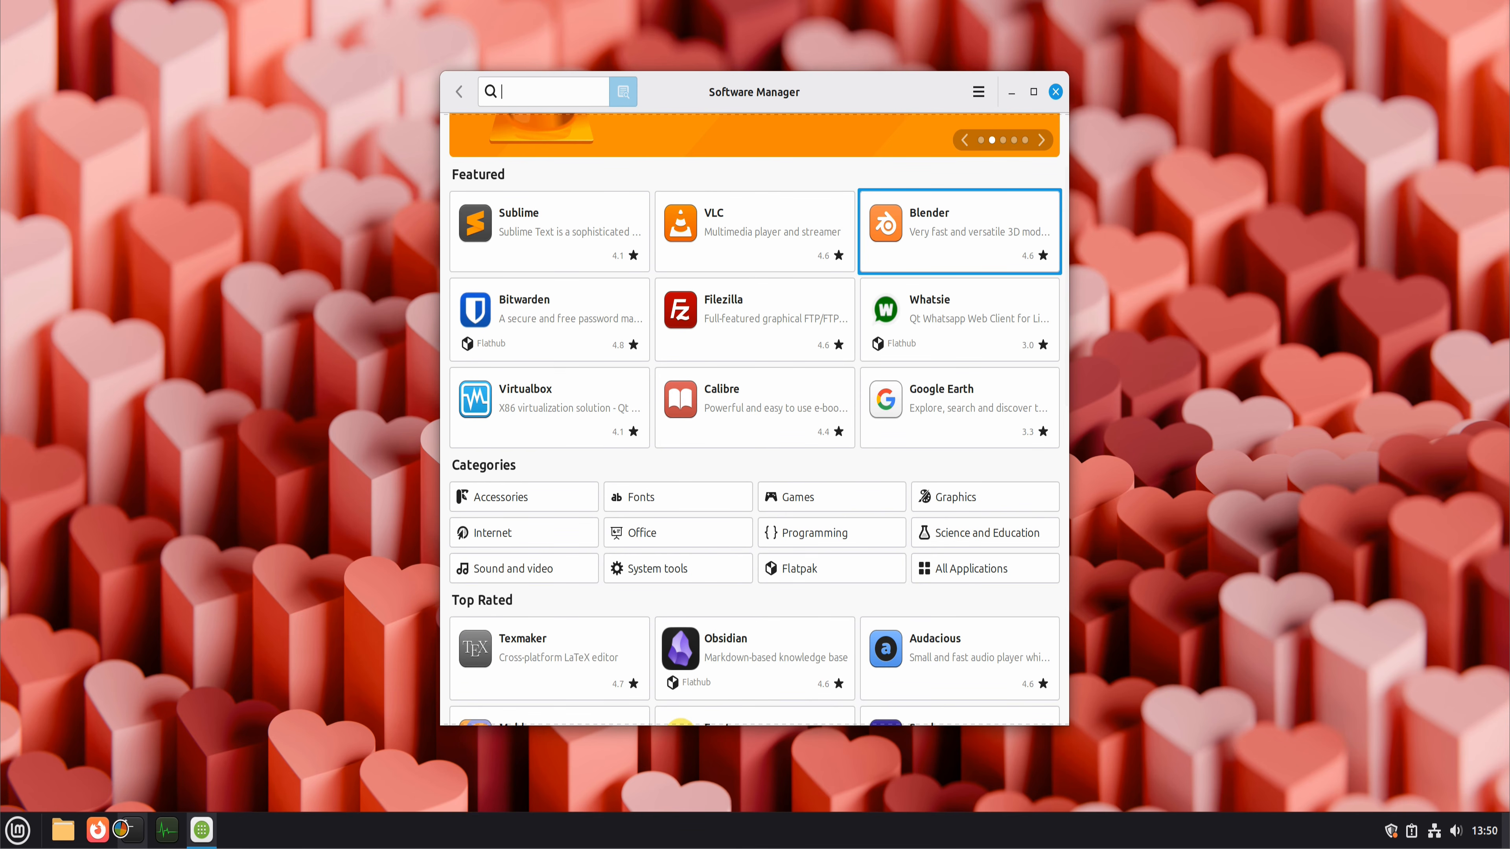
Step: Open a terminal window without running a command, and close both it and Software Manager
left_click(131, 832)
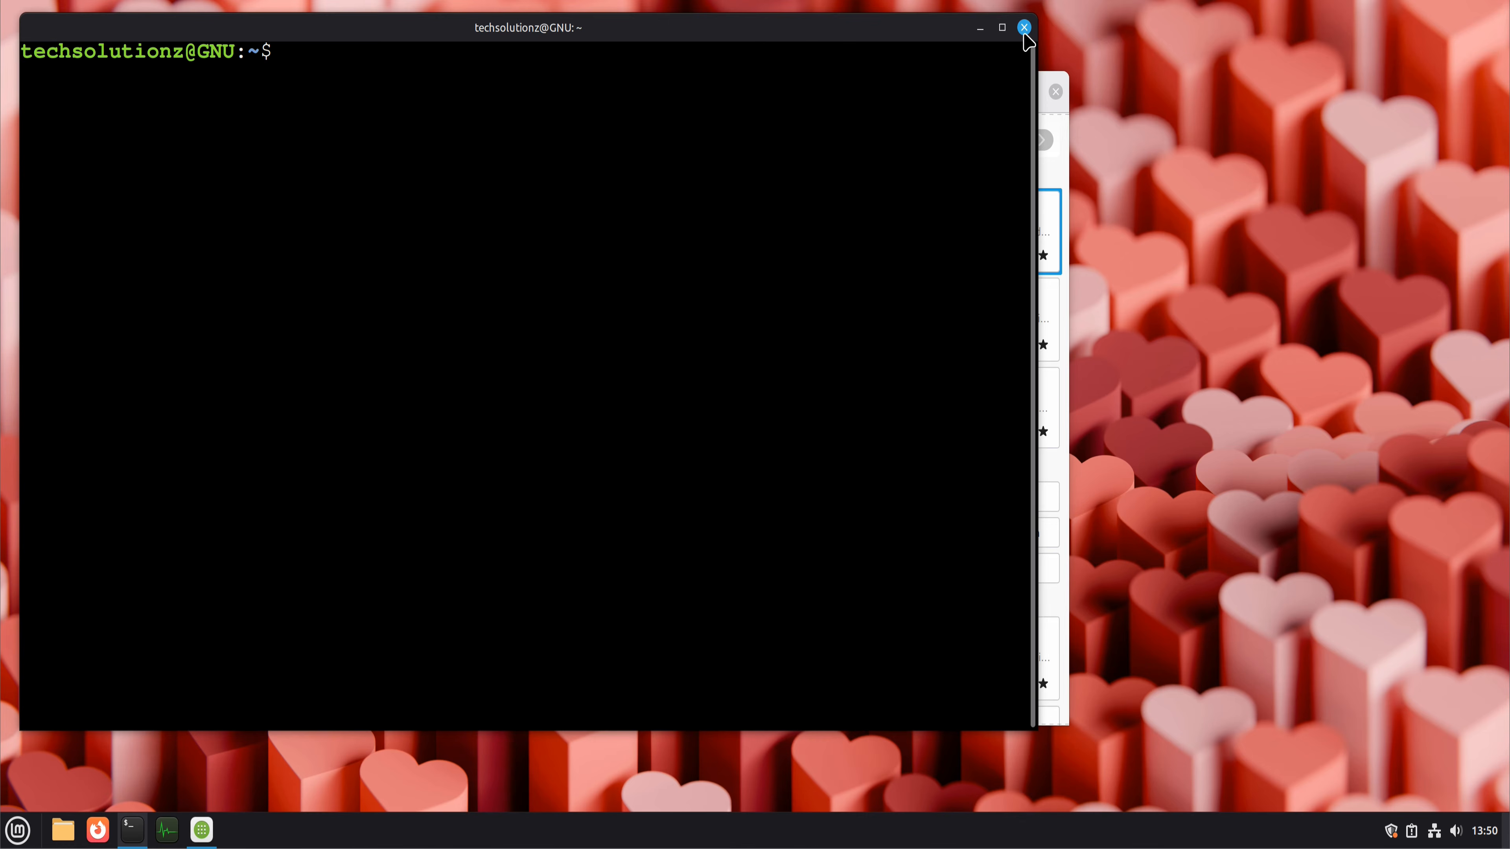
left_click(1024, 28)
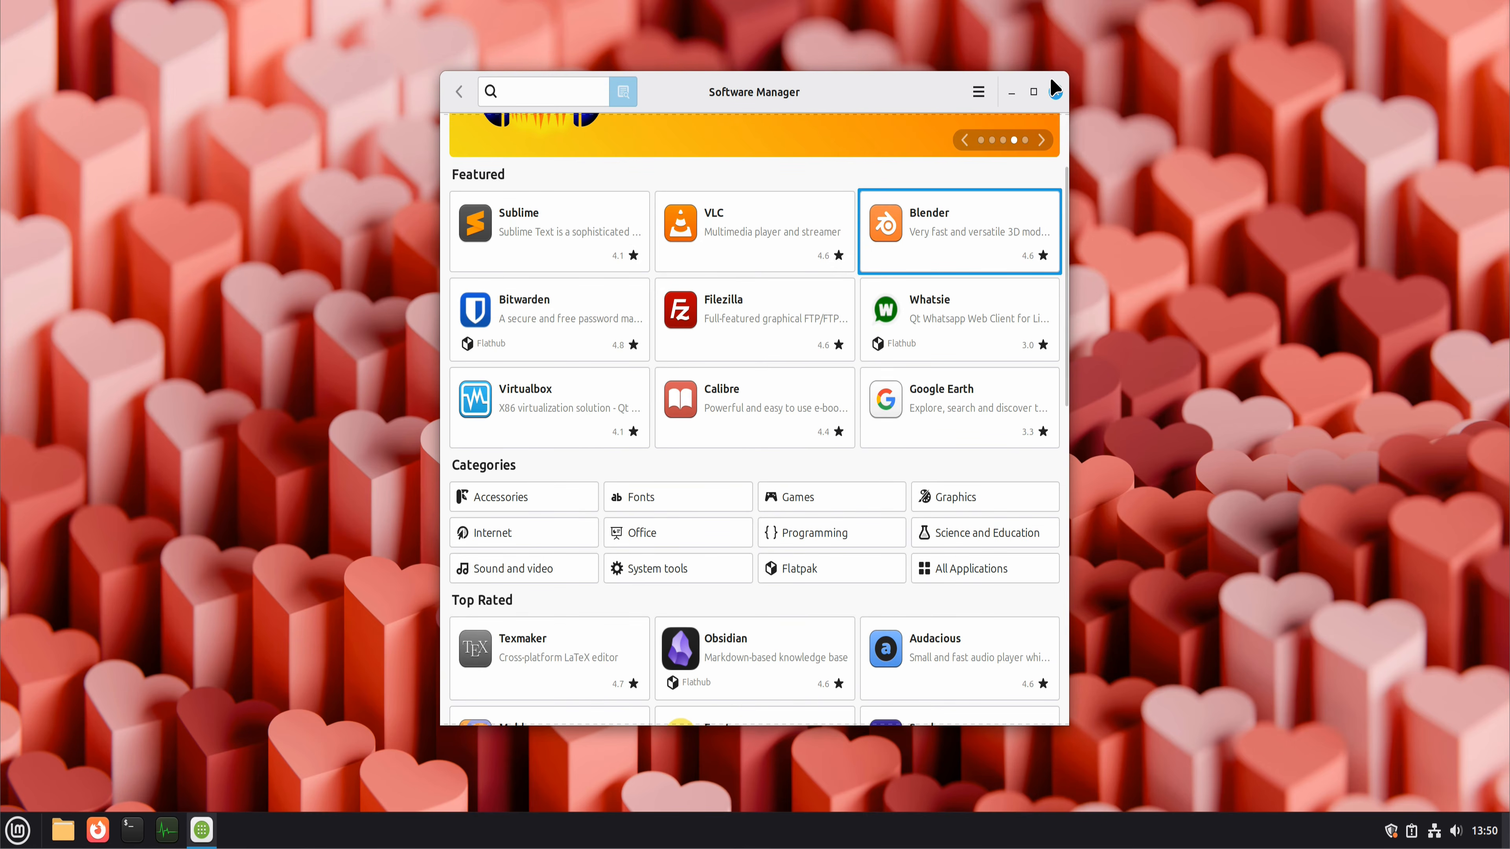
left_click(1056, 94)
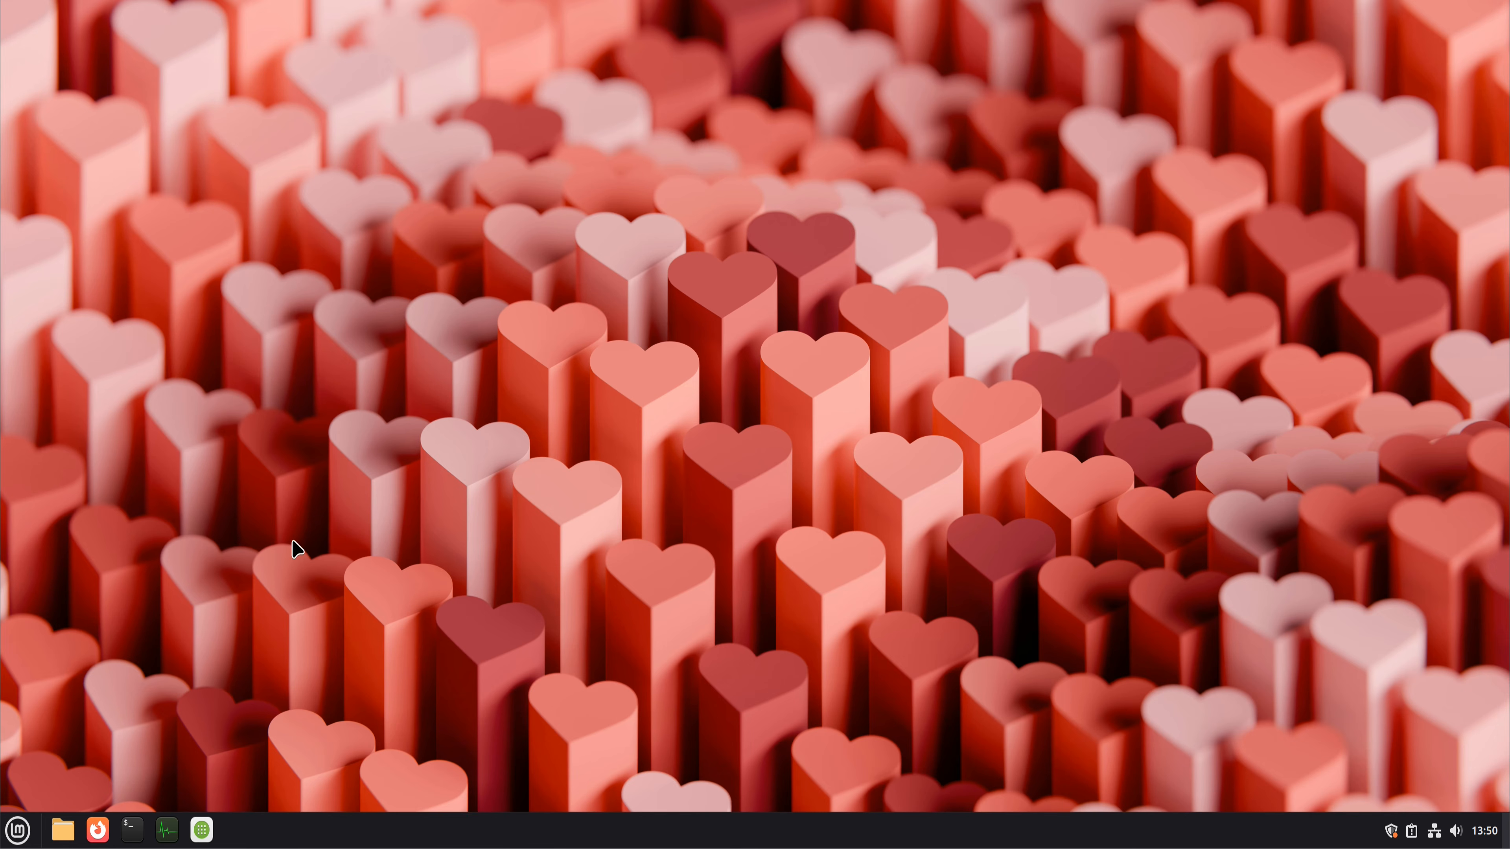
Step: Launch Bottles, search Software Manager for "bottles" and open the Bottles package page
left_click(17, 831)
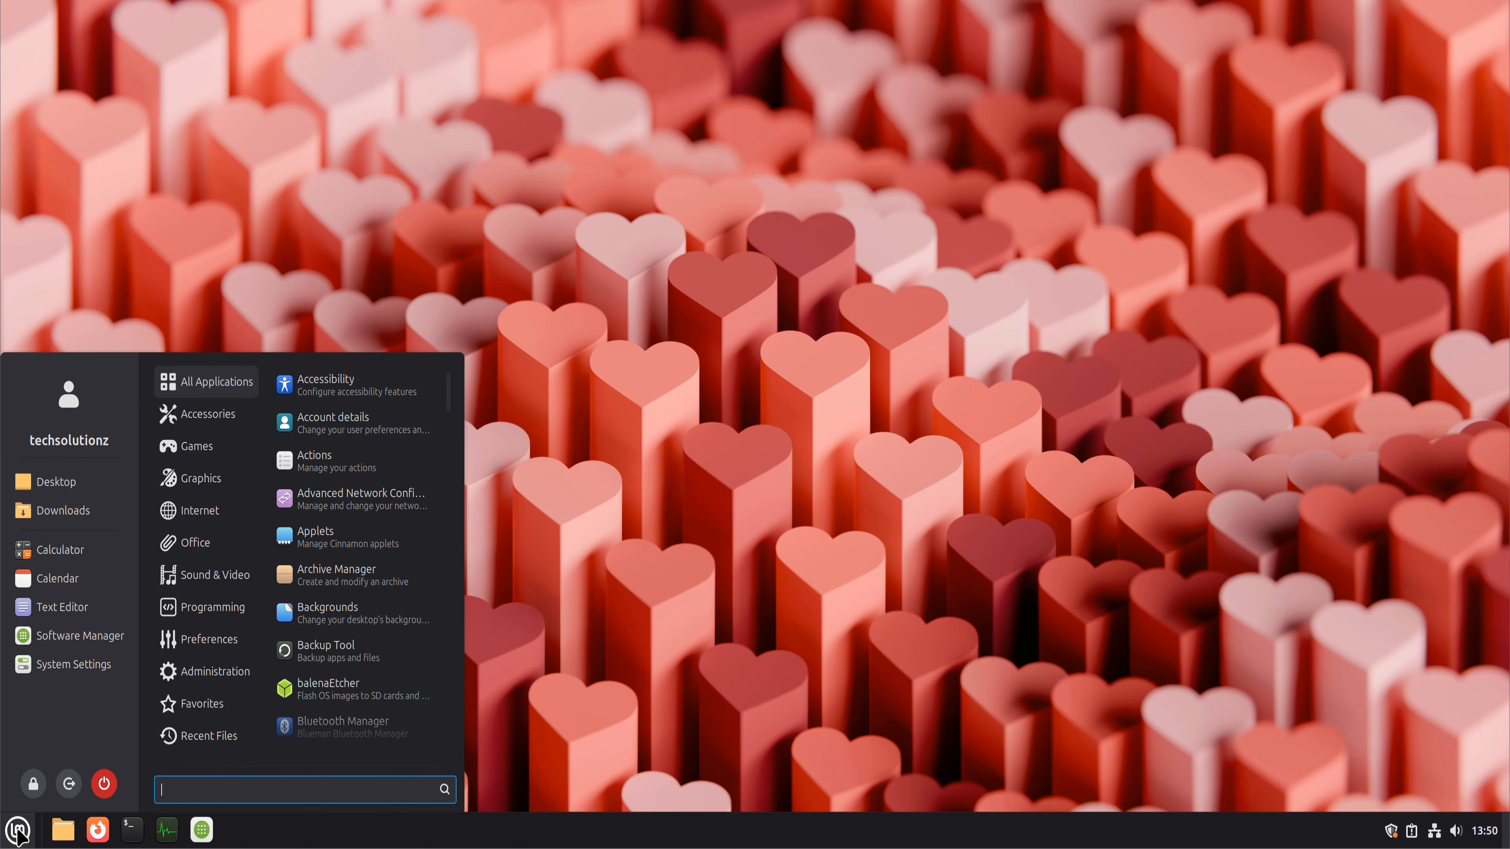
type("bo")
key("Return")
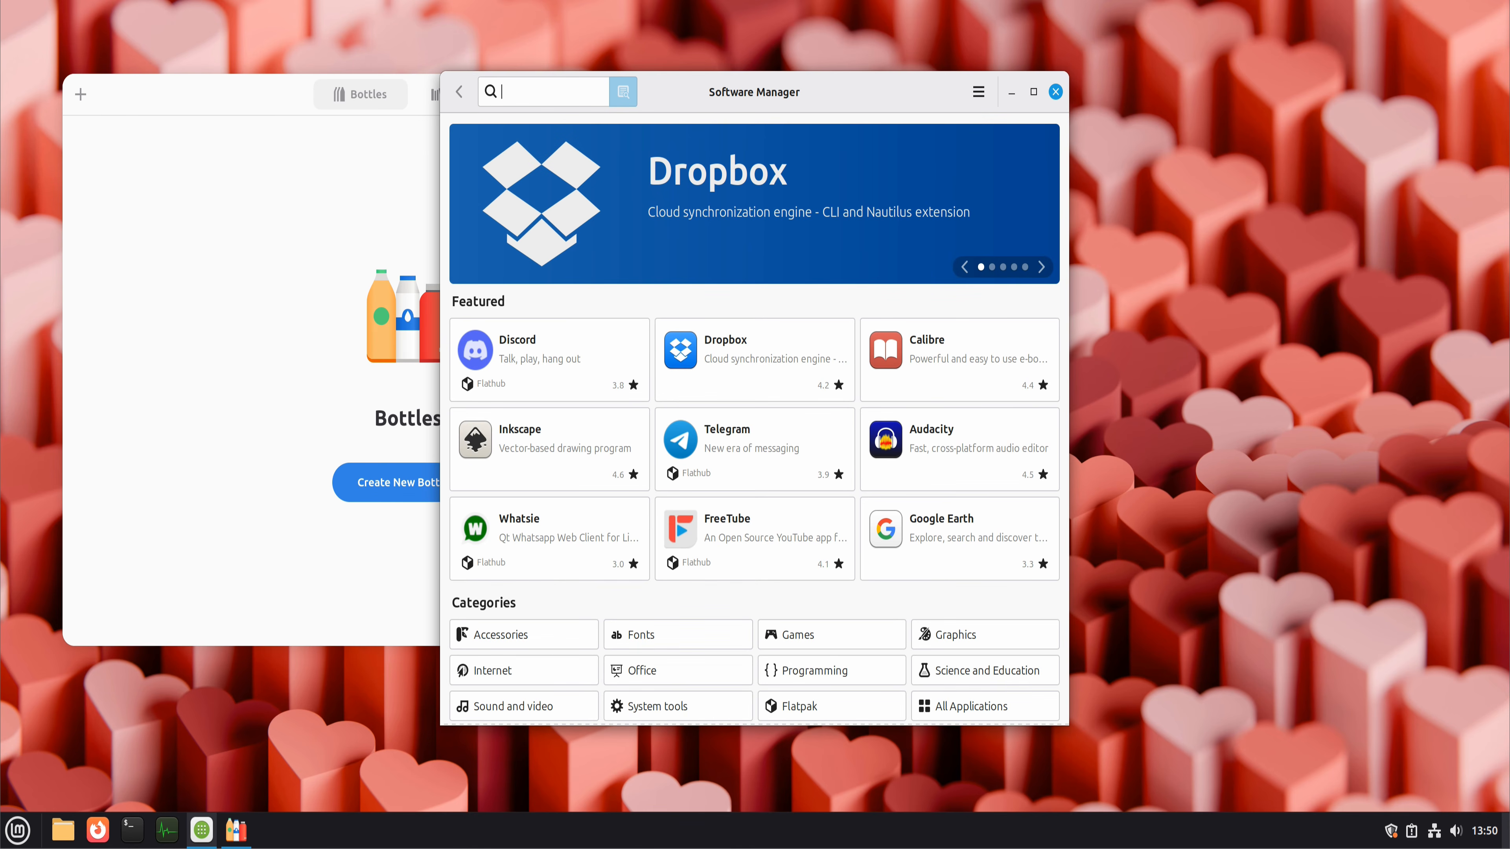
type("bottles")
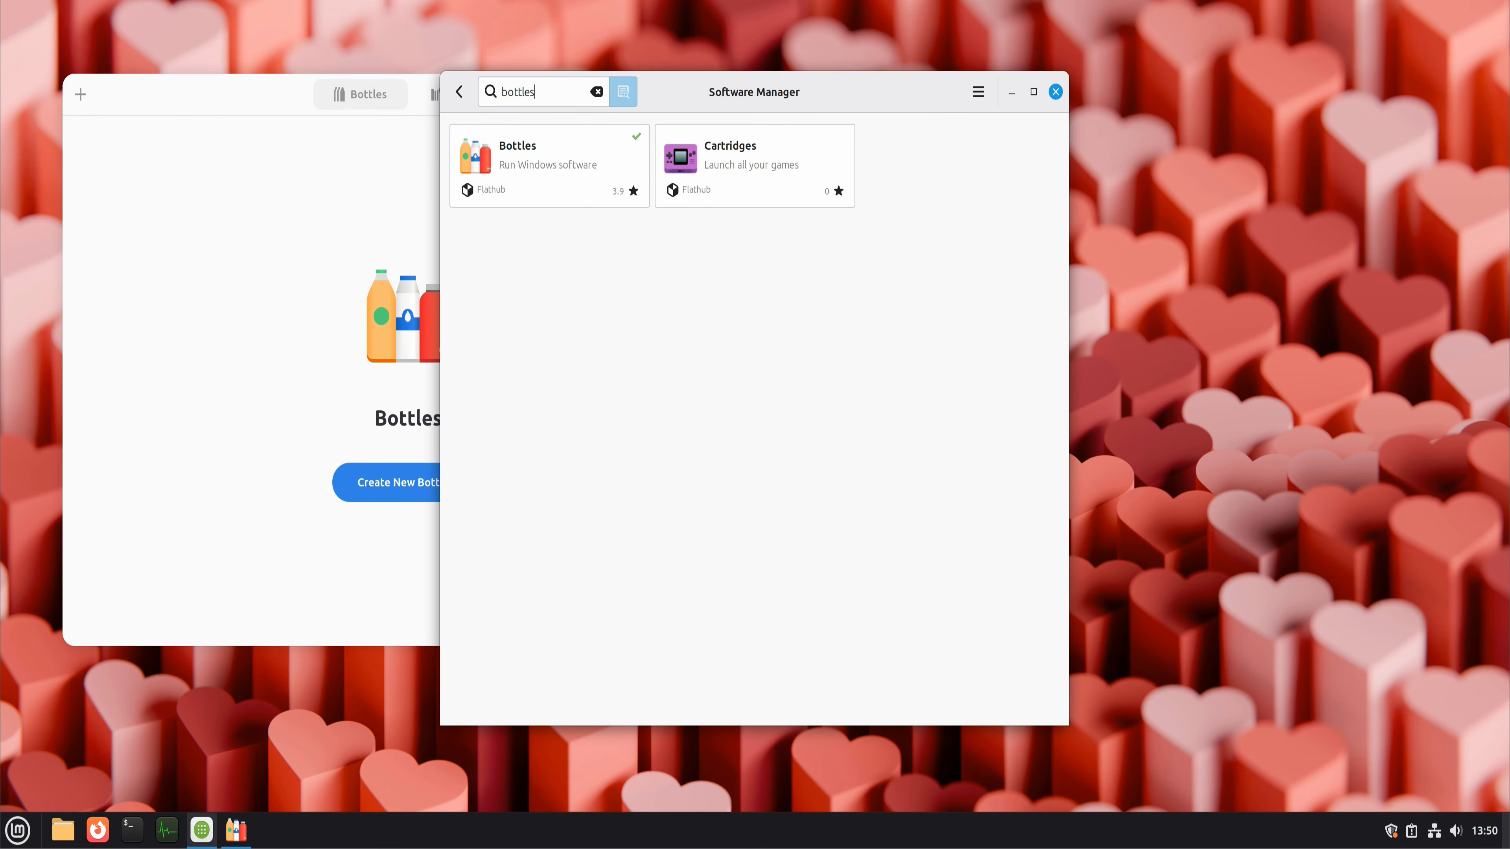
left_click(573, 158)
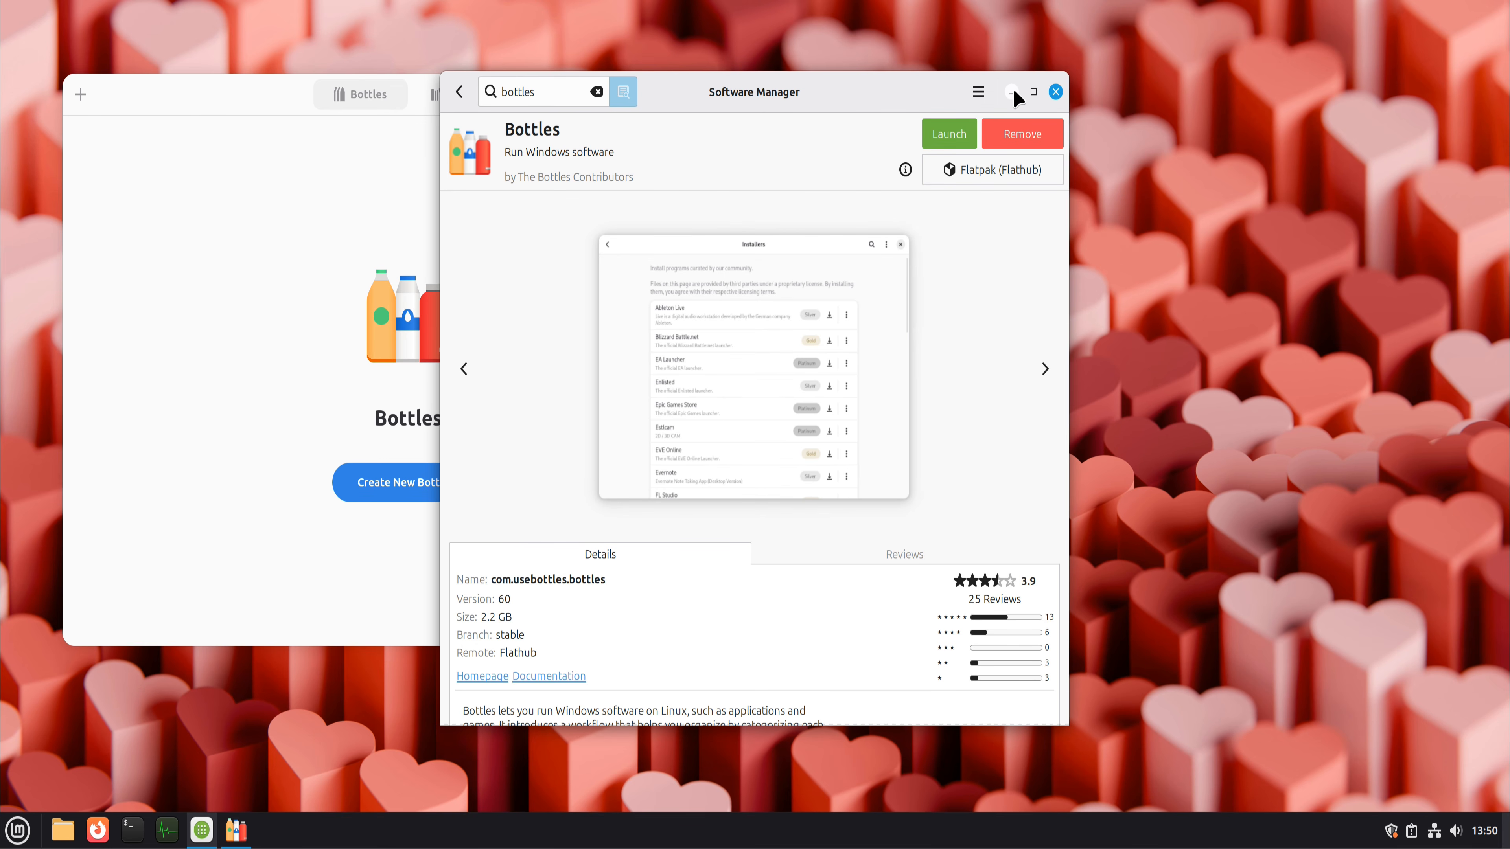
Step: View the new-bottle form in Bottles, cancel it without creating a bottle, and close Bottles and Software Manager
left_click(304, 304)
left_click(370, 498)
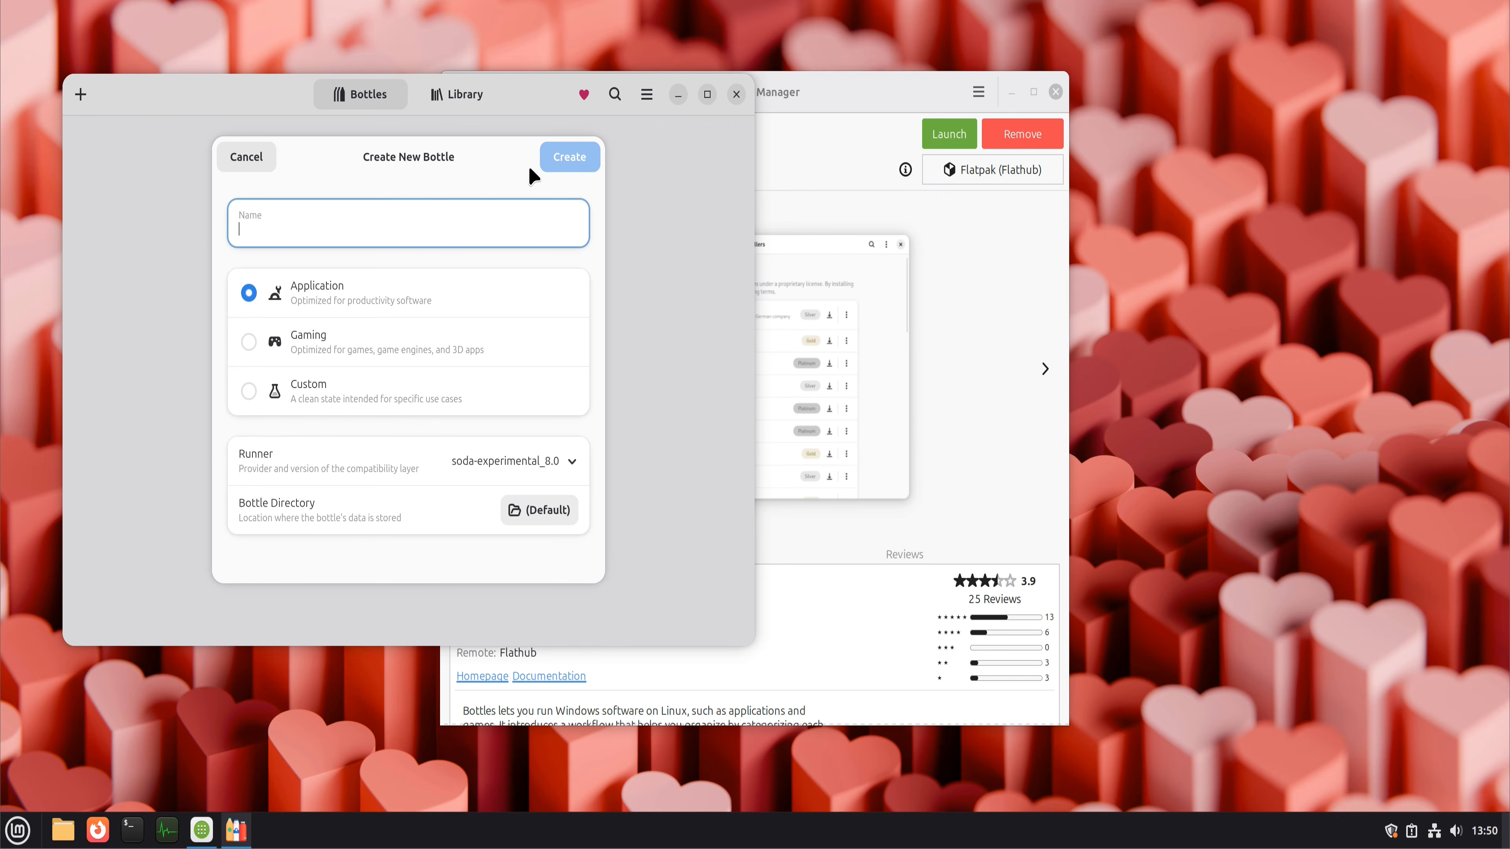
left_click(267, 165)
left_click(735, 94)
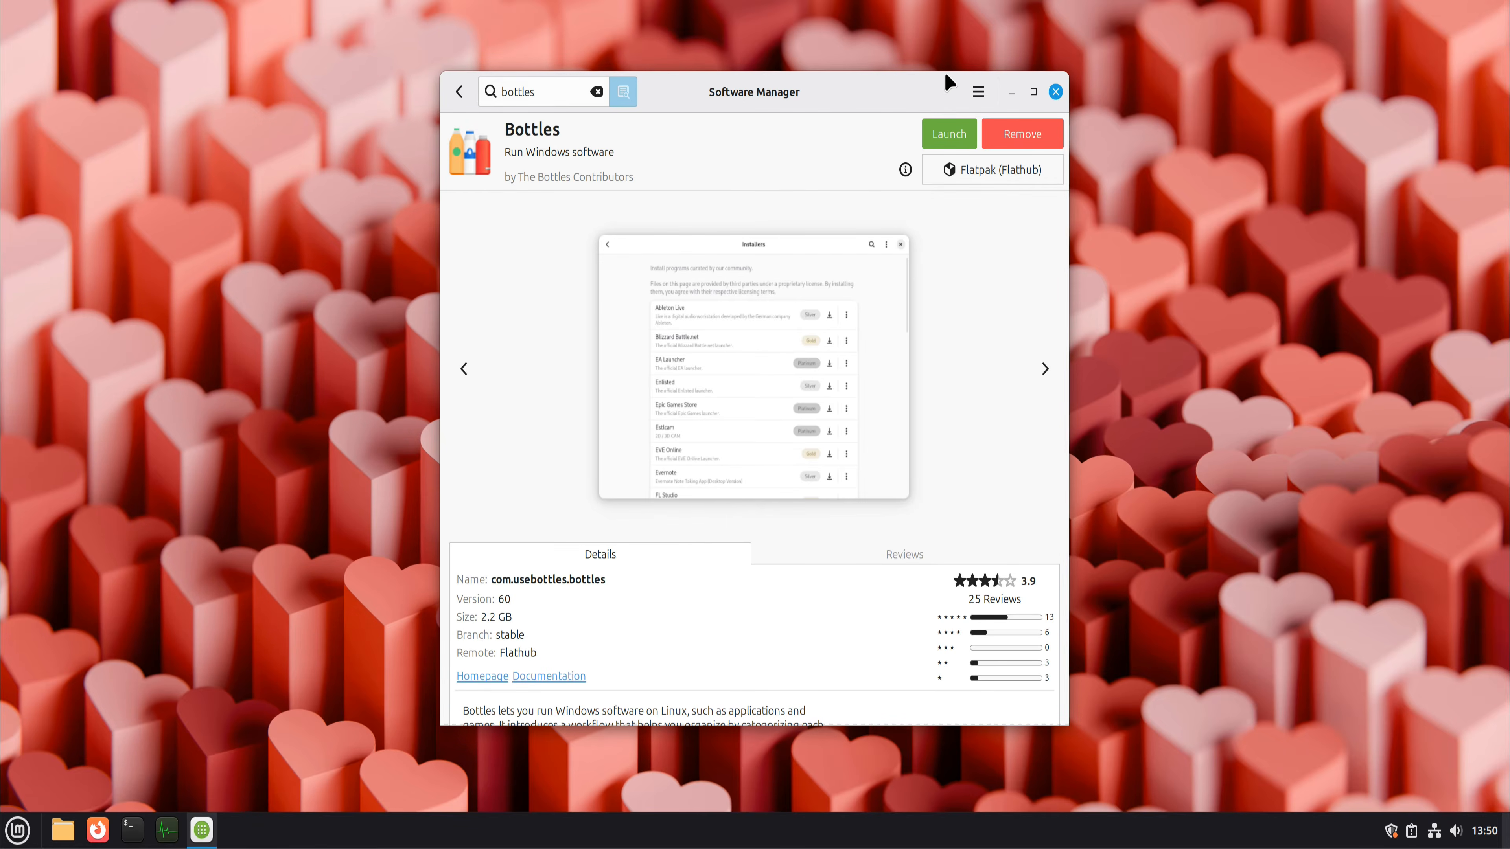
left_click(1054, 93)
Step: Open the Themes settings and set the Mint-Y color to green and the appearance to Dark
left_click(18, 830)
type("the")
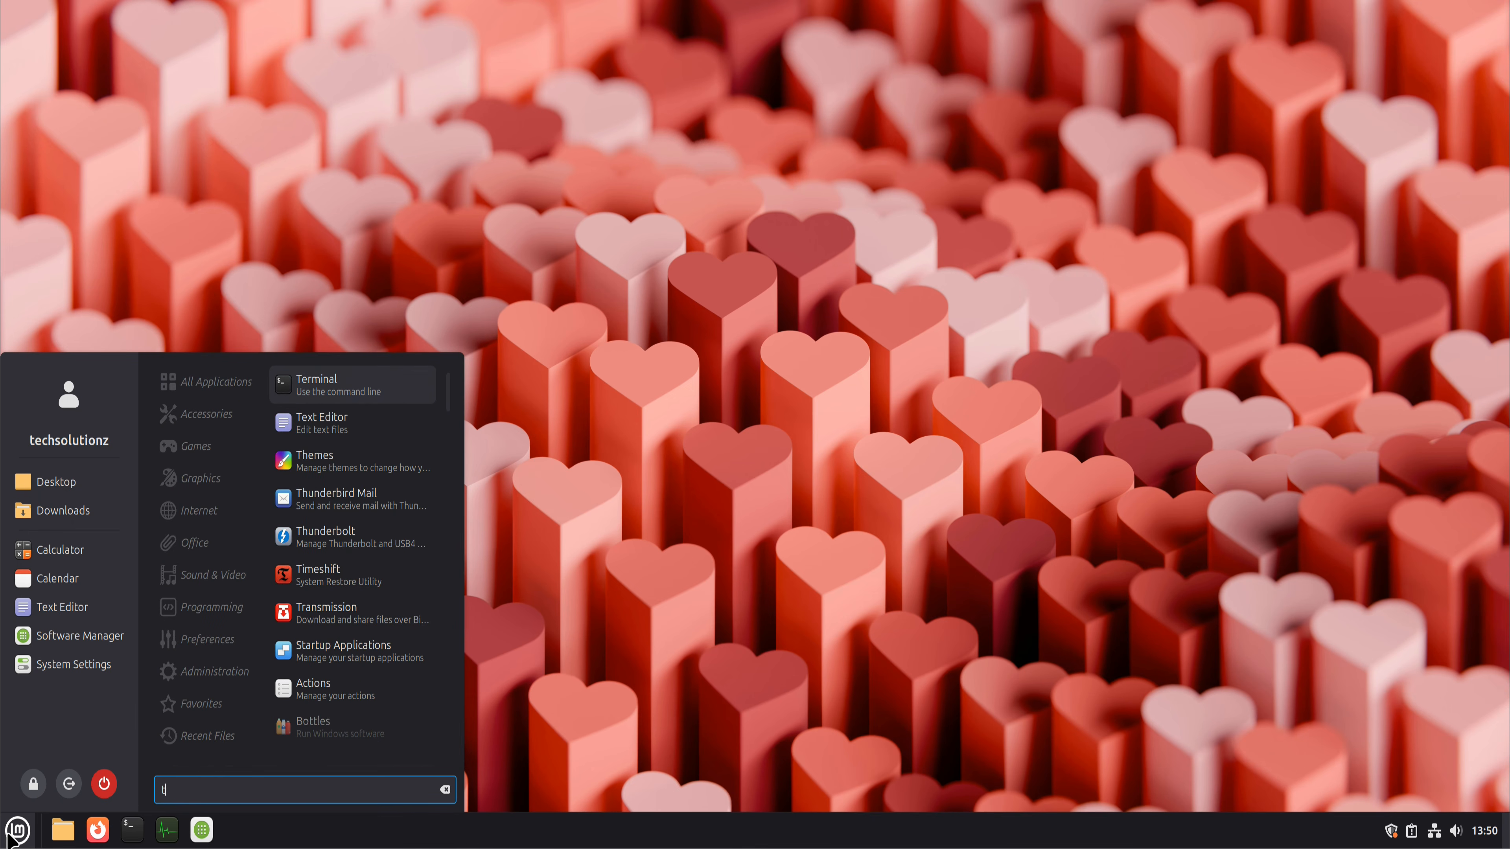
left_click(340, 400)
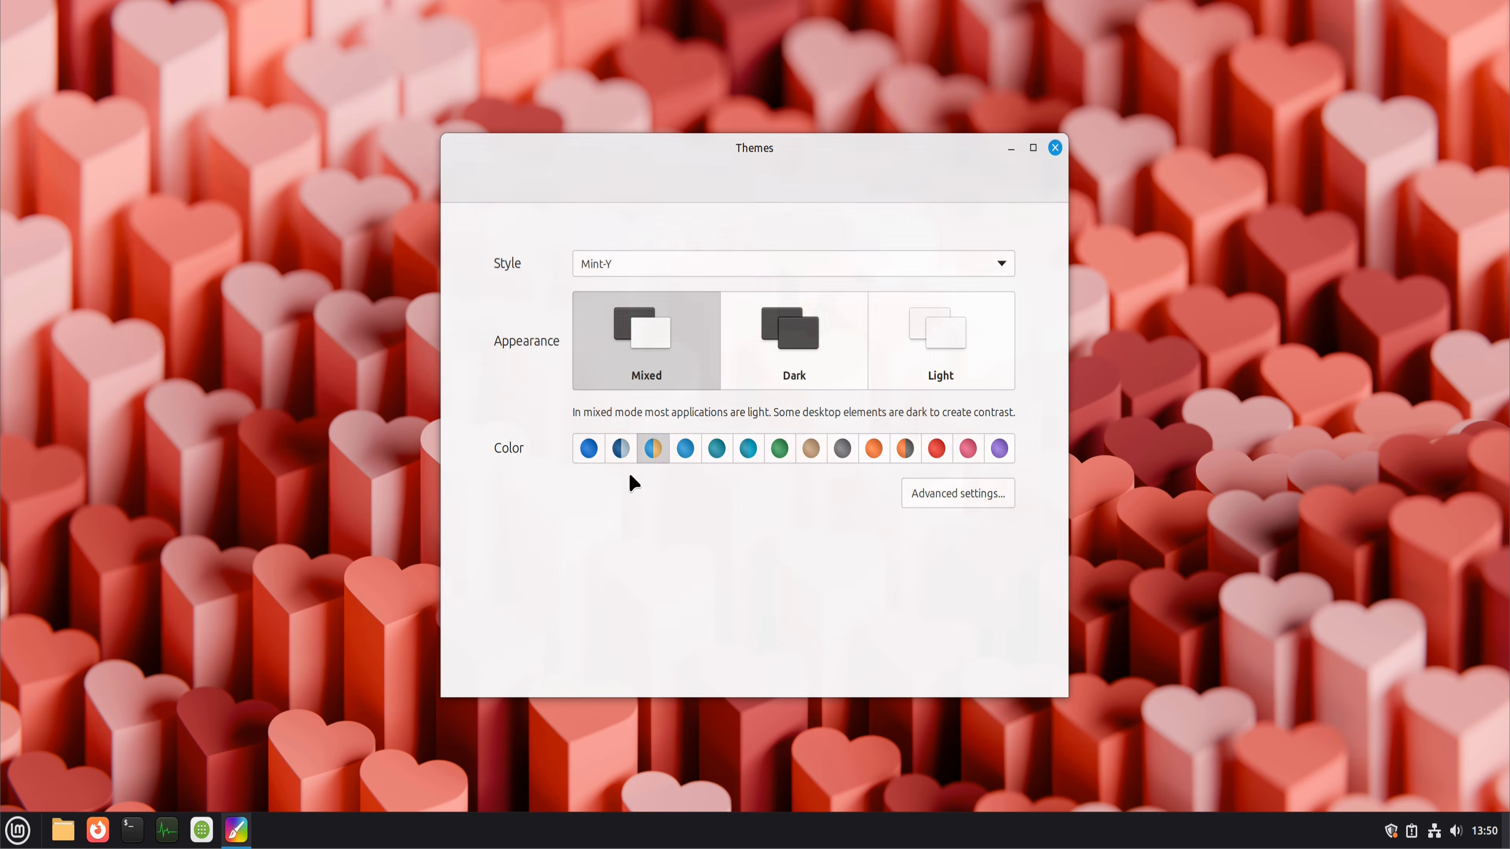
left_click(769, 449)
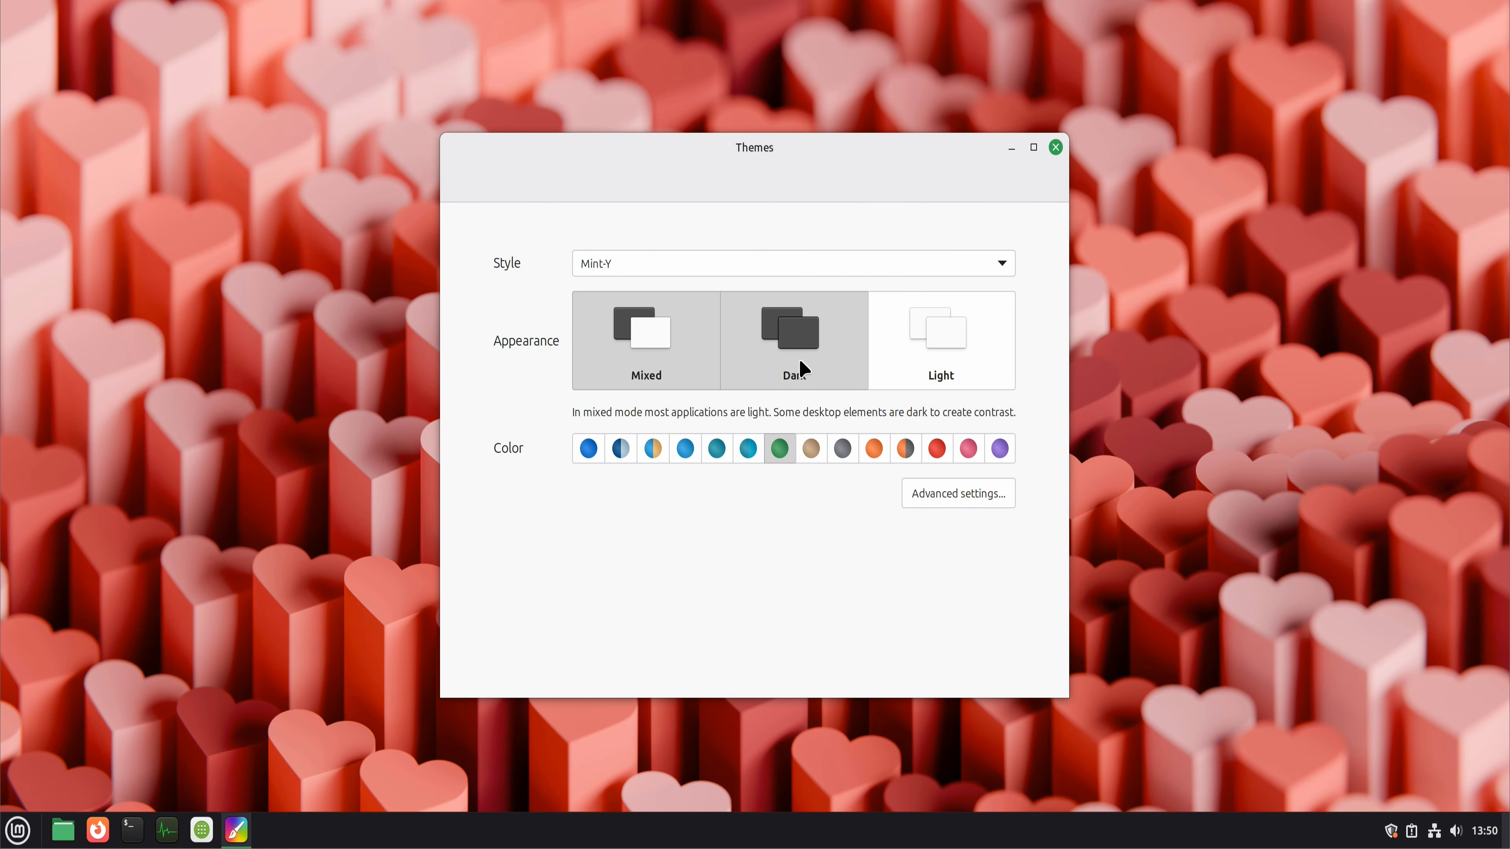
left_click(800, 369)
Step: Review the advanced theme settings with their miscellaneous options and the panel settings, closing both windows without changes
left_click(931, 503)
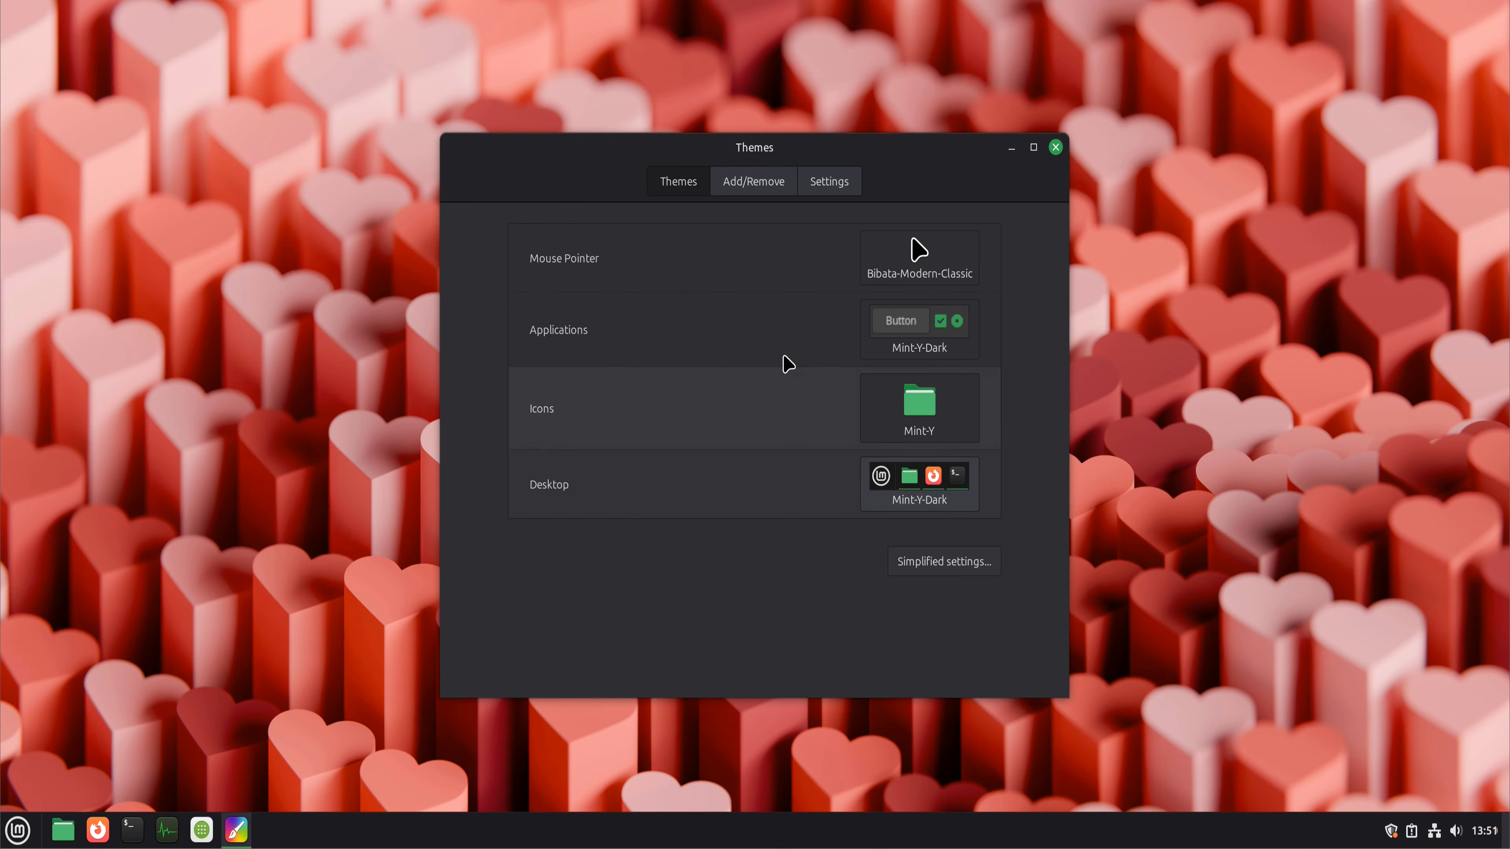
left_click(832, 181)
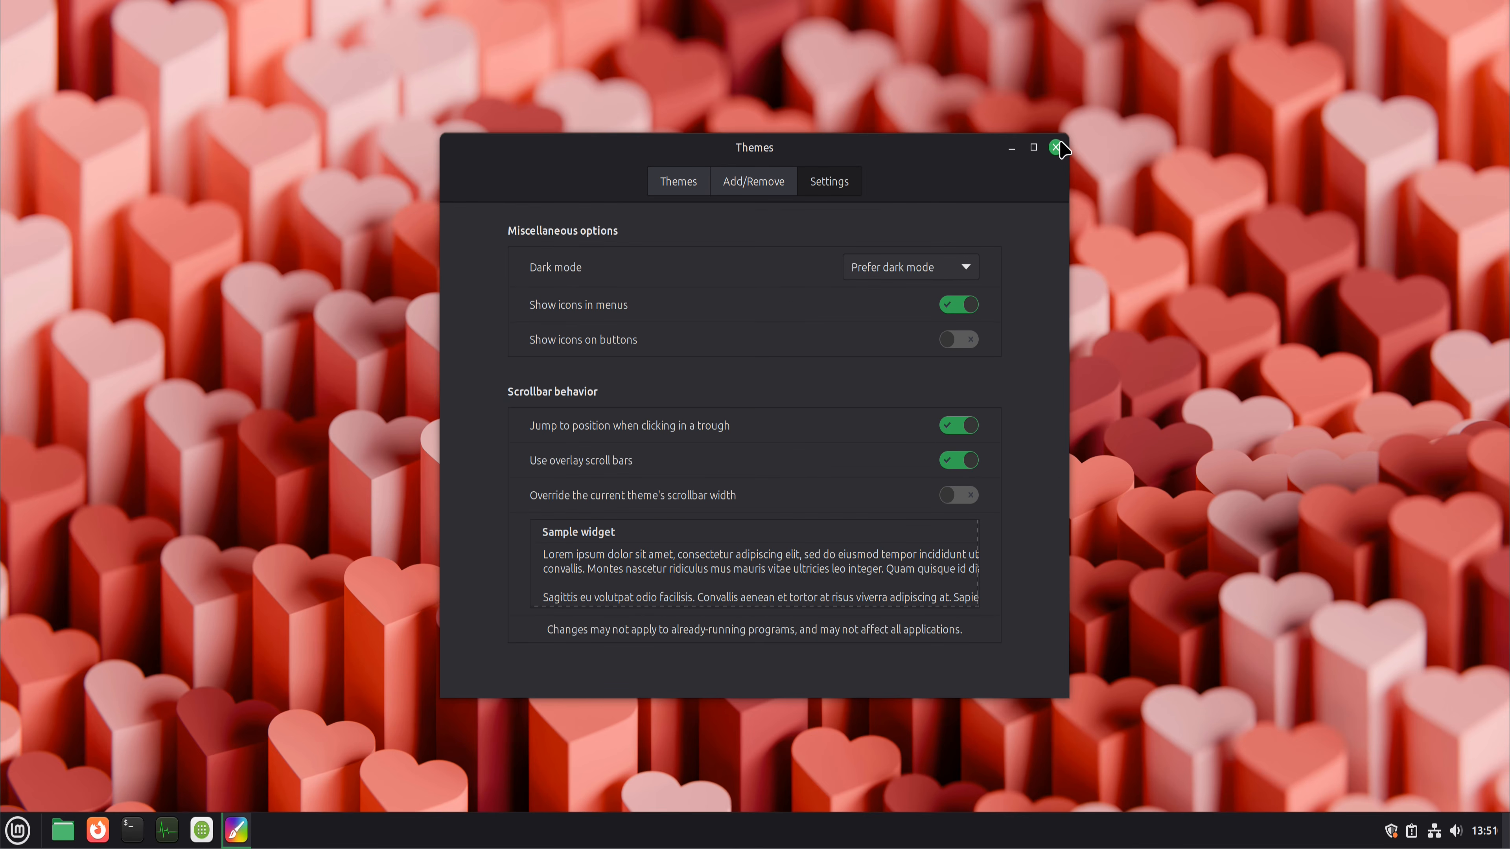
right_click(776, 833)
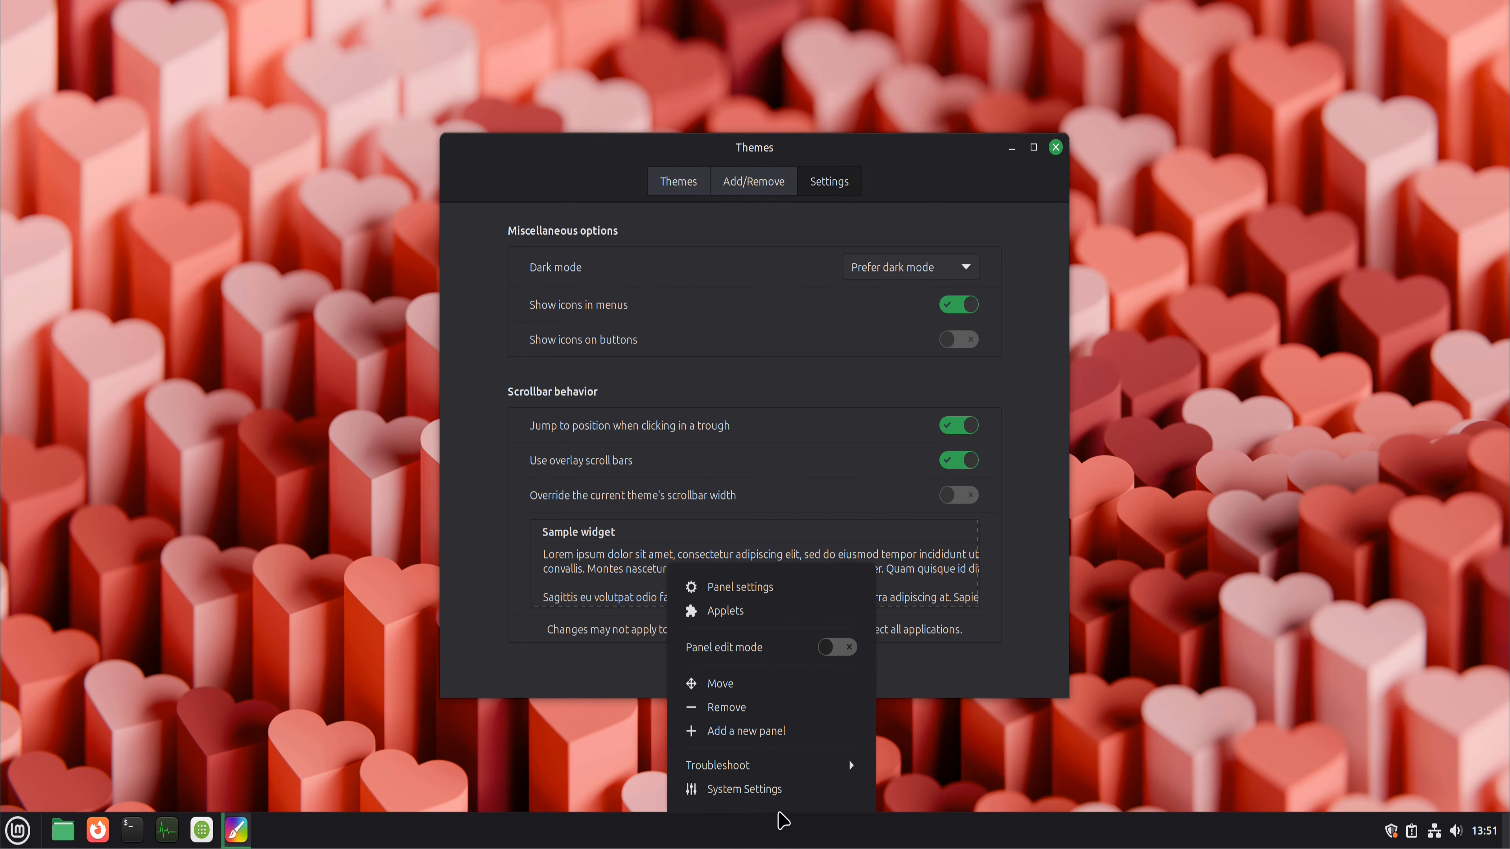
left_click(740, 589)
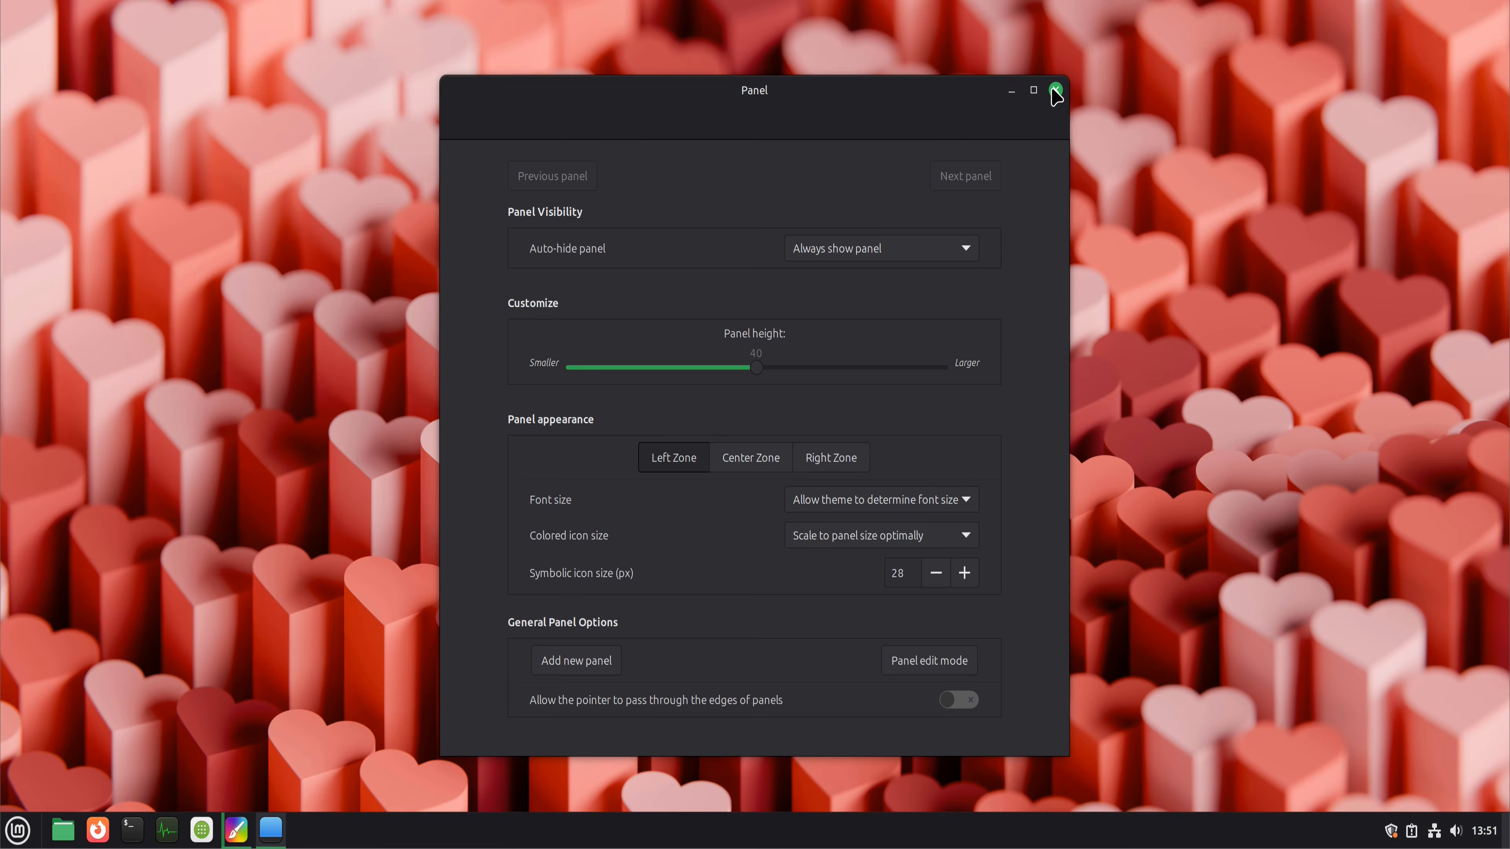
left_click(1055, 91)
left_click(712, 462)
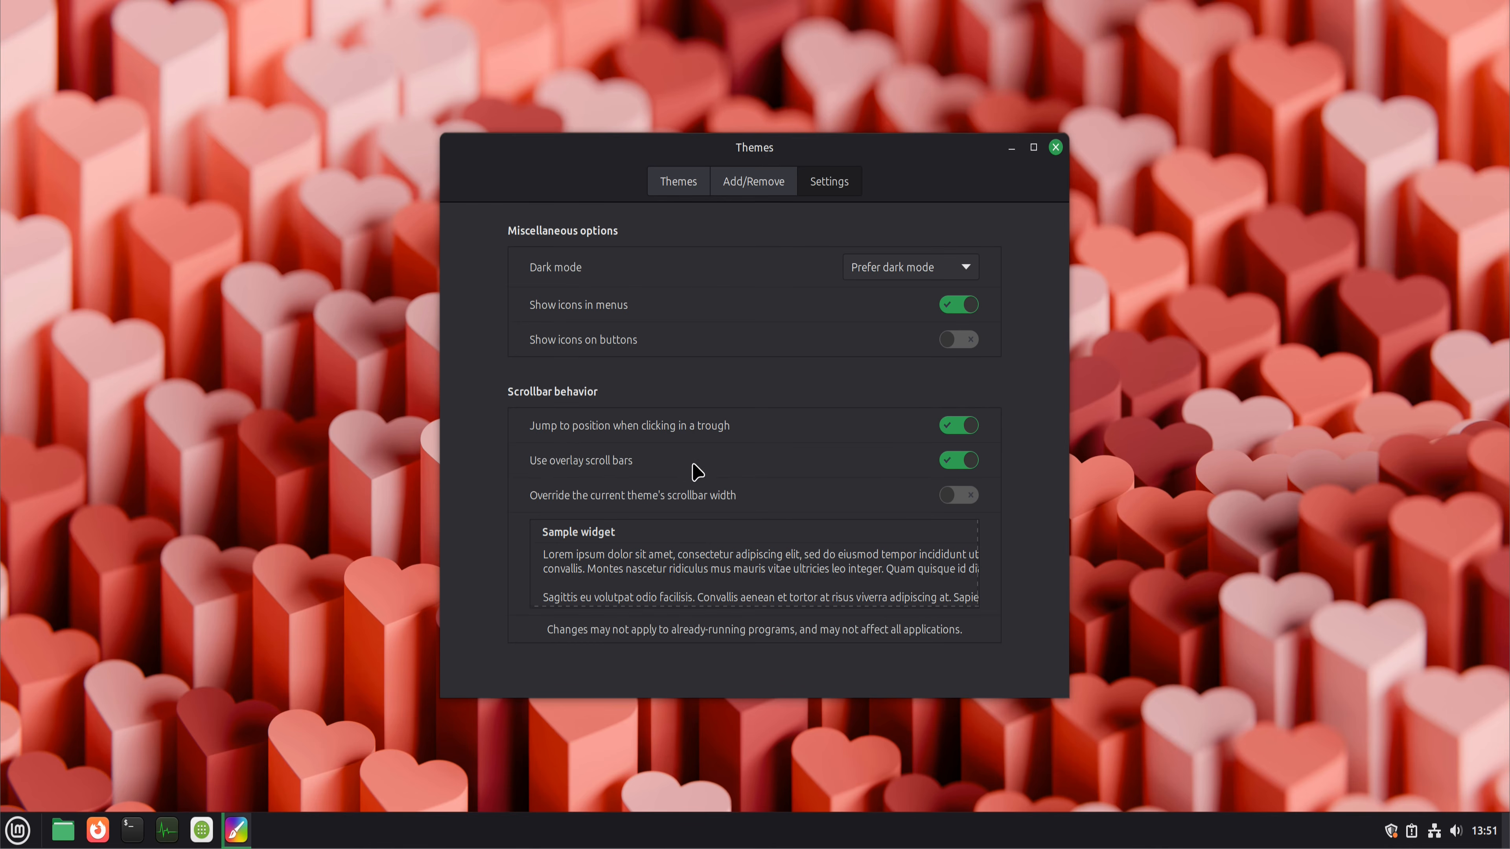
left_click(1063, 152)
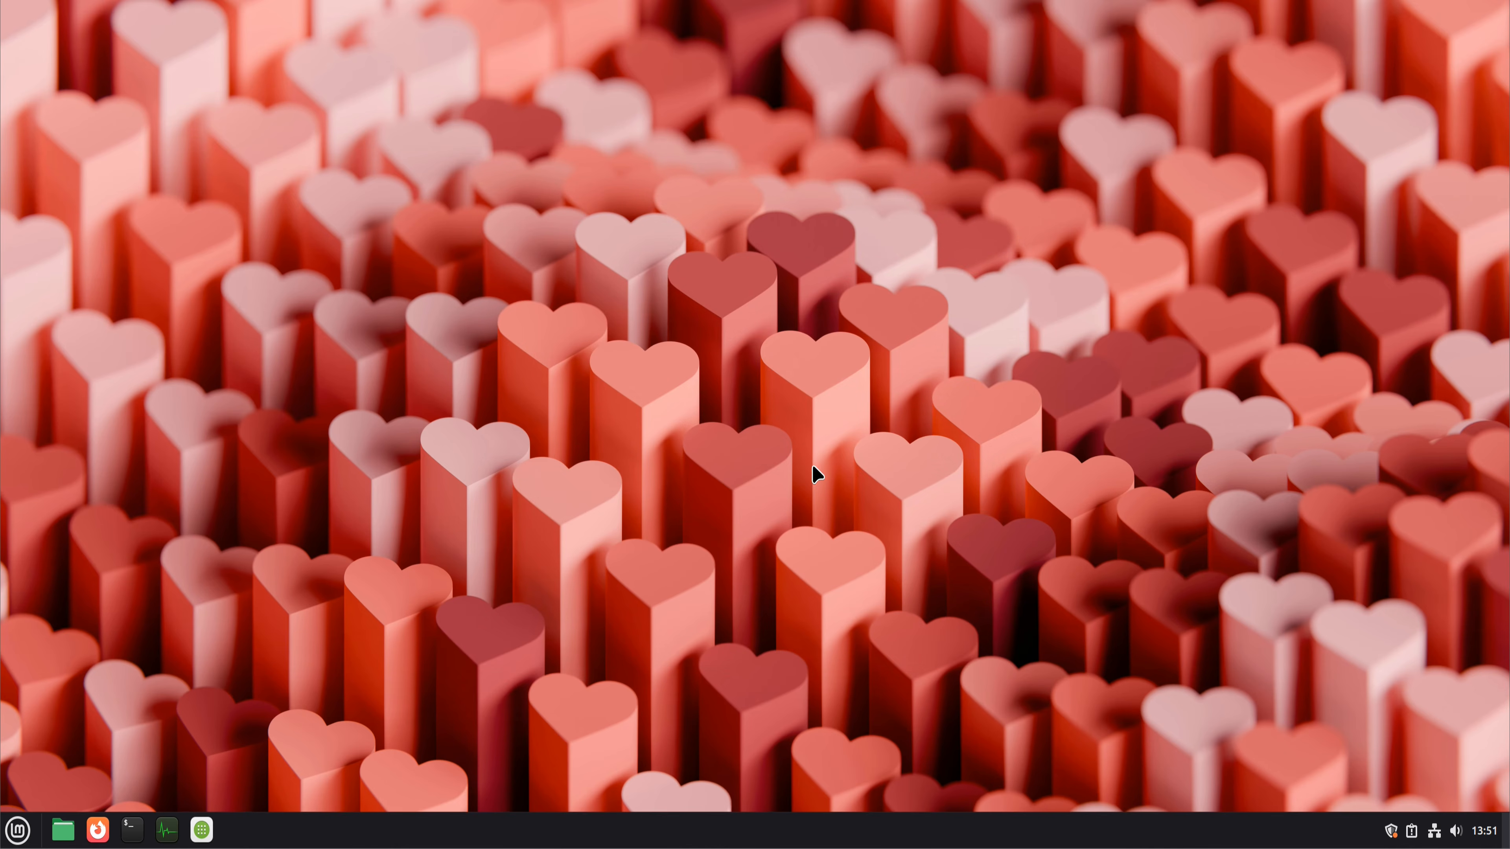
Step: Open the desktop's customization settings for the current monitor layout and set the icon size to Small
right_click(536, 376)
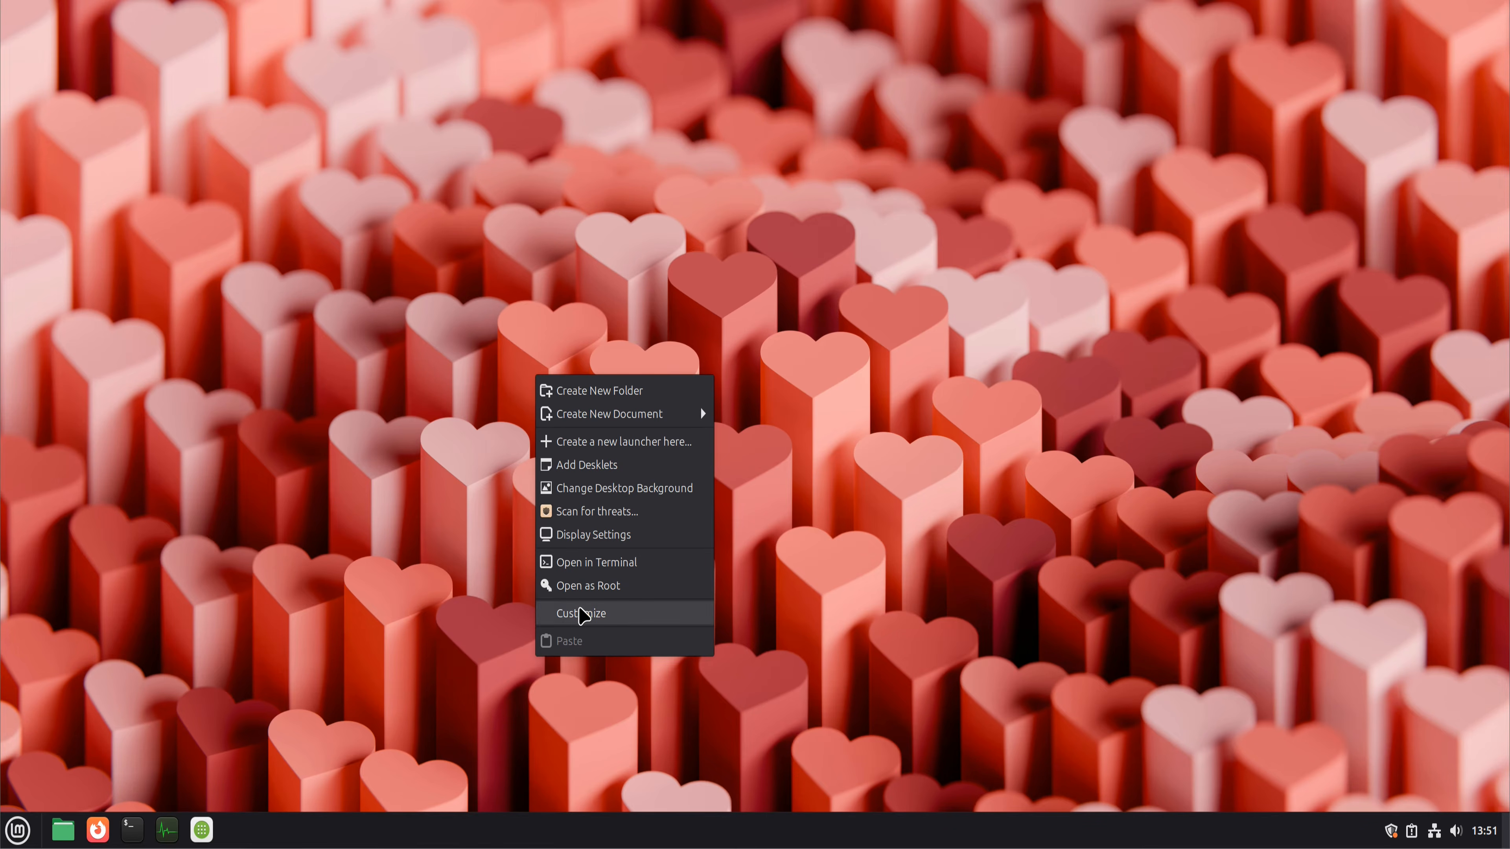
left_click(580, 613)
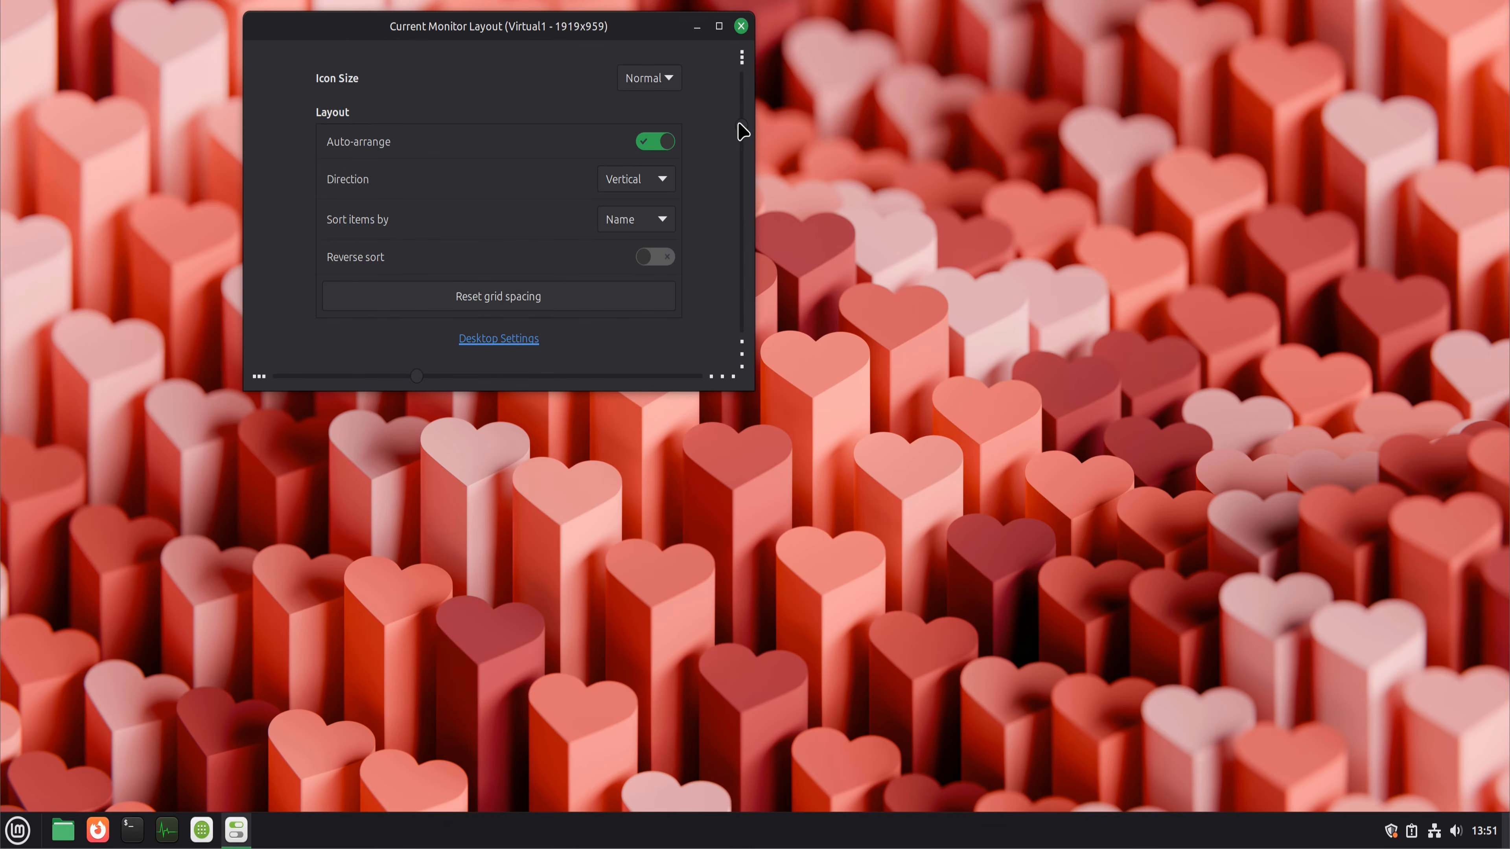
left_click(671, 78)
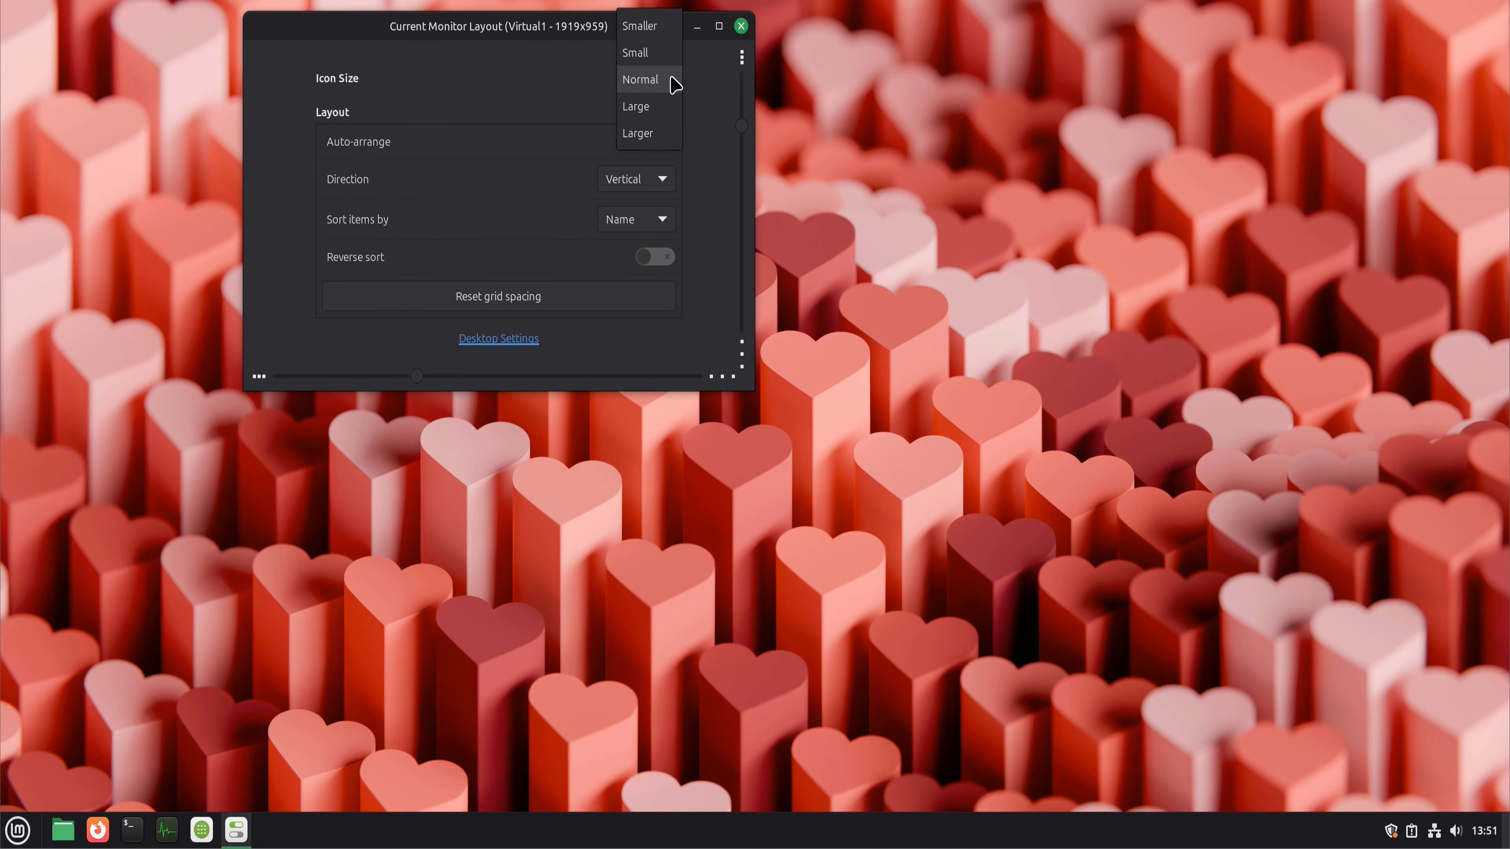
left_click(654, 52)
Step: Enable the Computer, Home, Trash and Network desktop icons in Desktop Settings, and close both settings windows
left_click(505, 339)
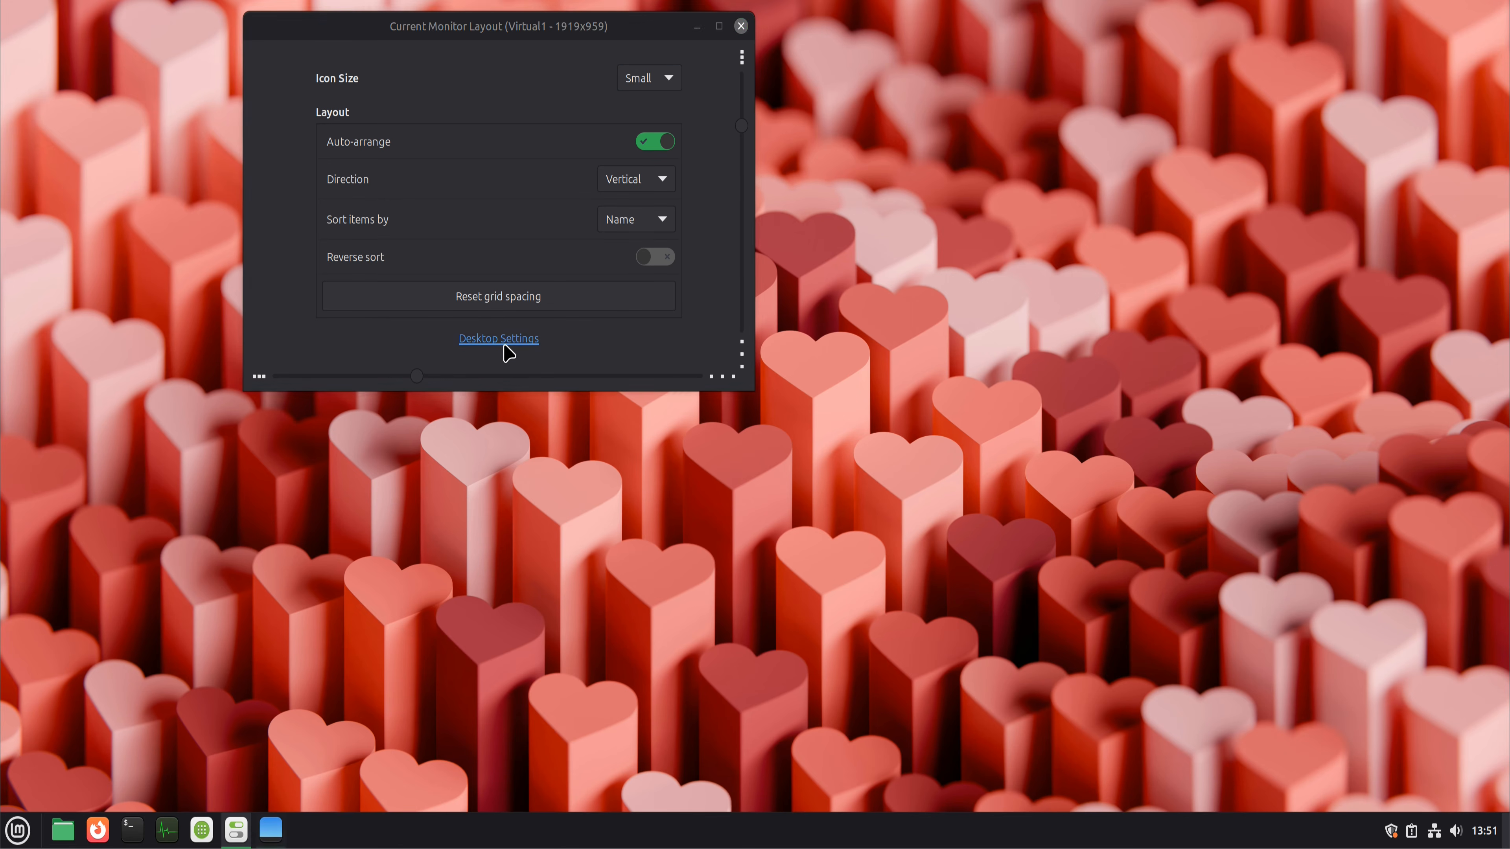
left_click(955, 301)
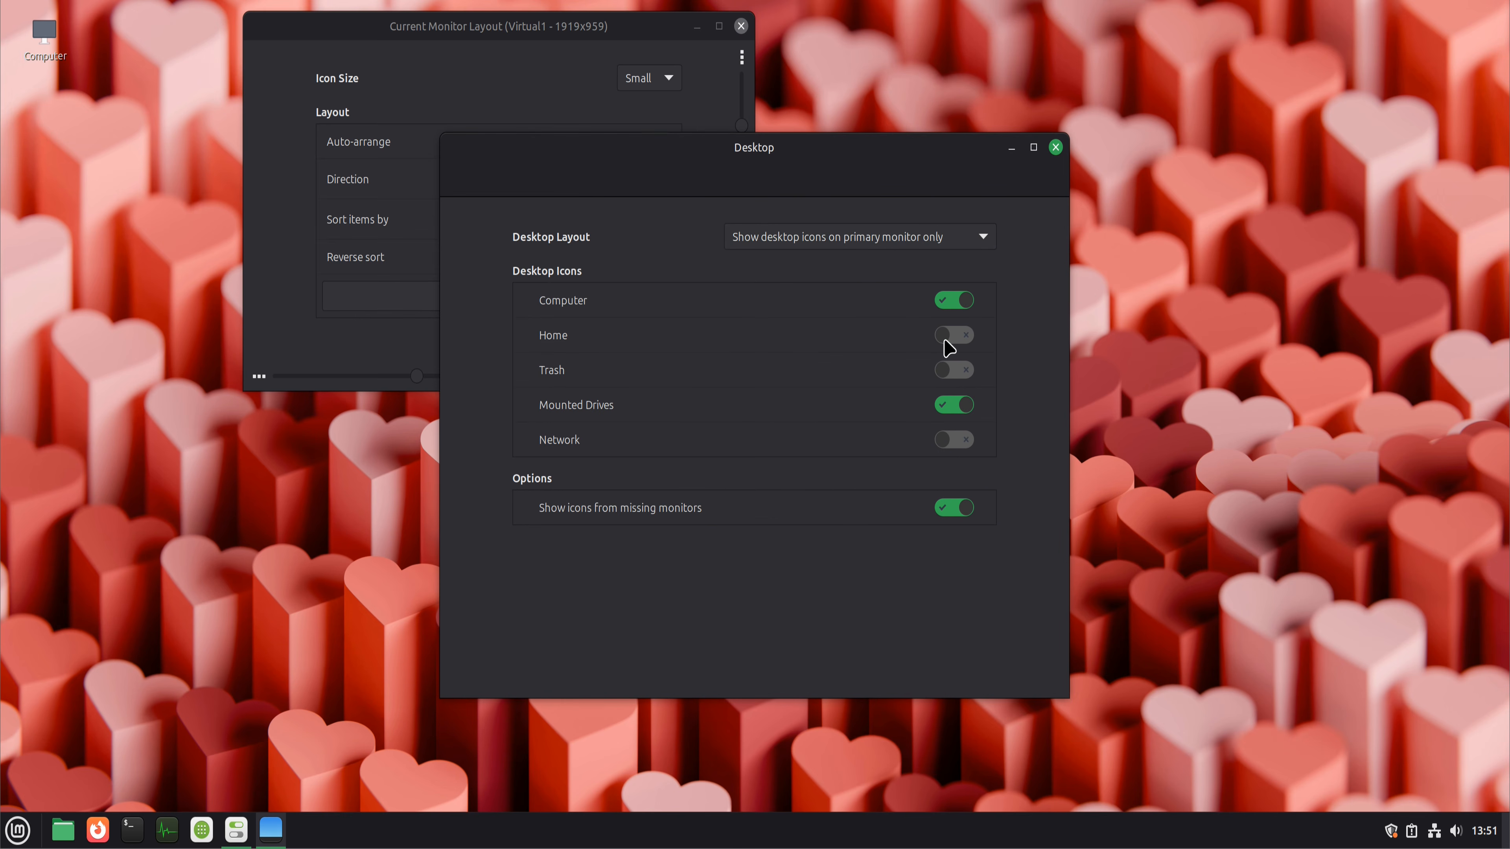
left_click(949, 337)
left_click(952, 371)
left_click(960, 443)
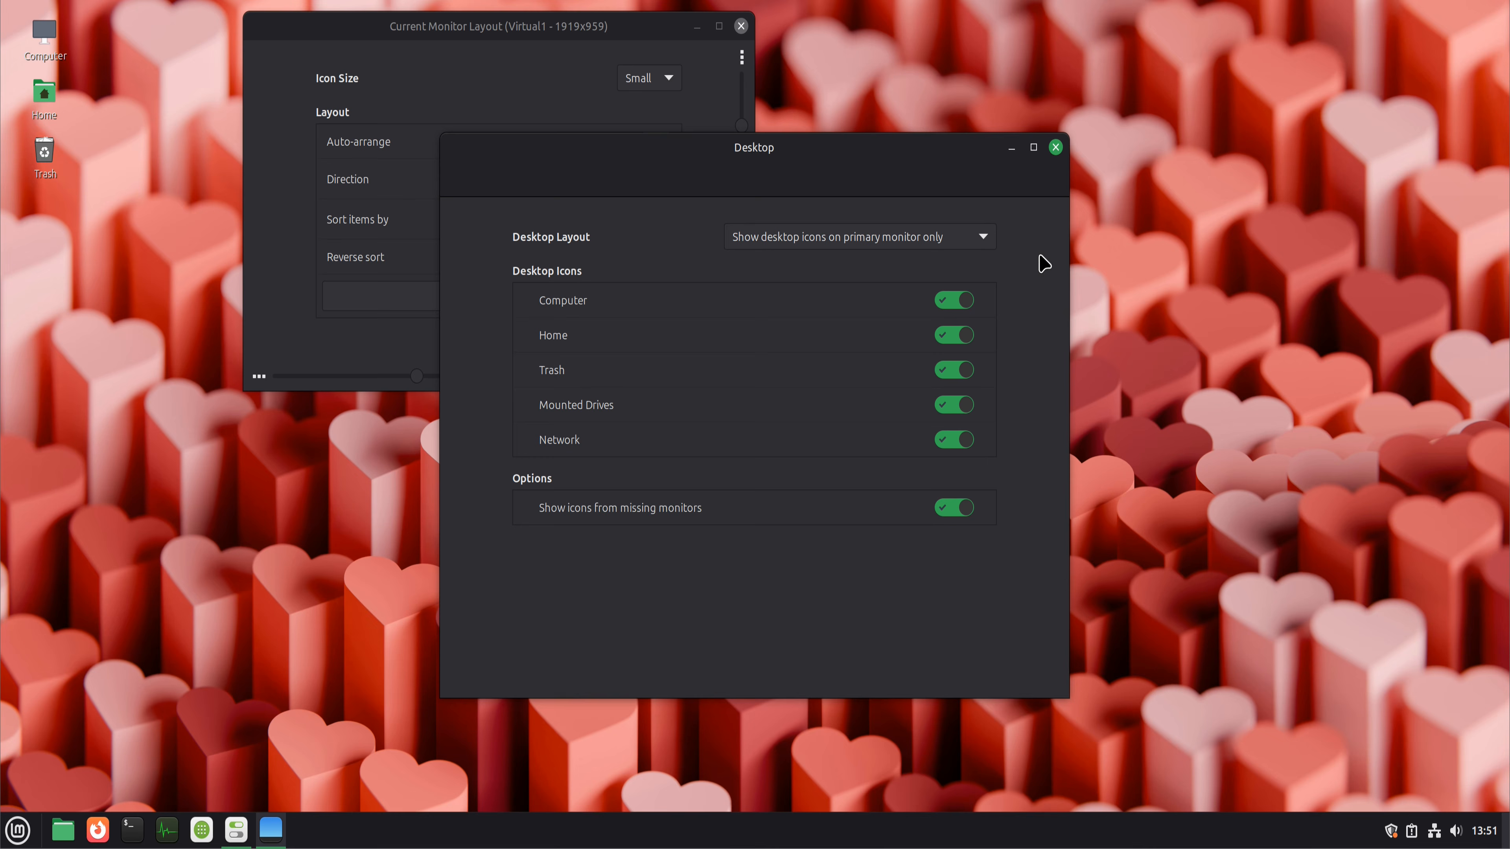
left_click(1055, 147)
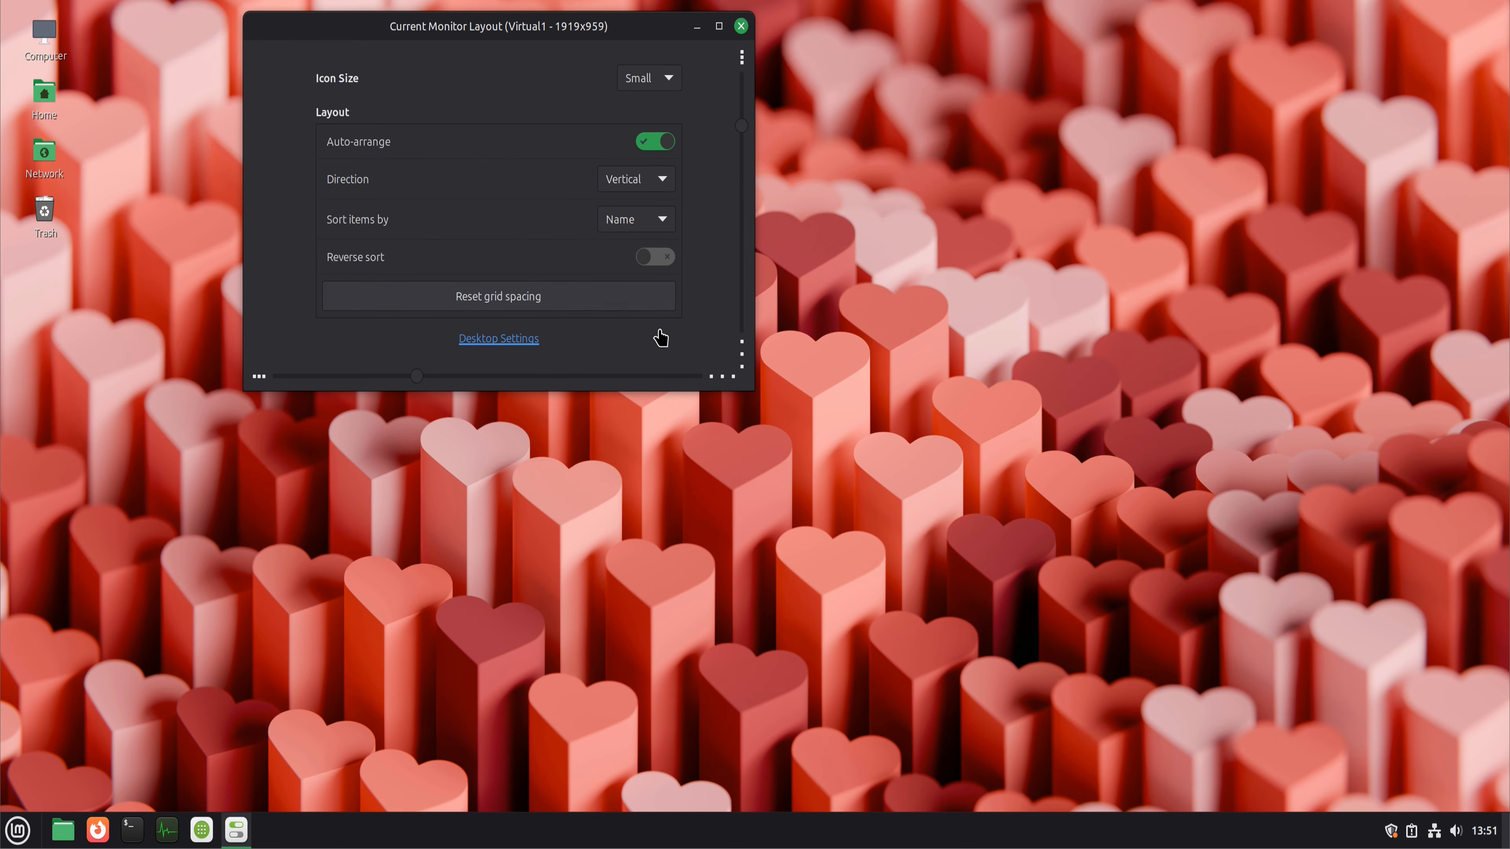
left_click(741, 27)
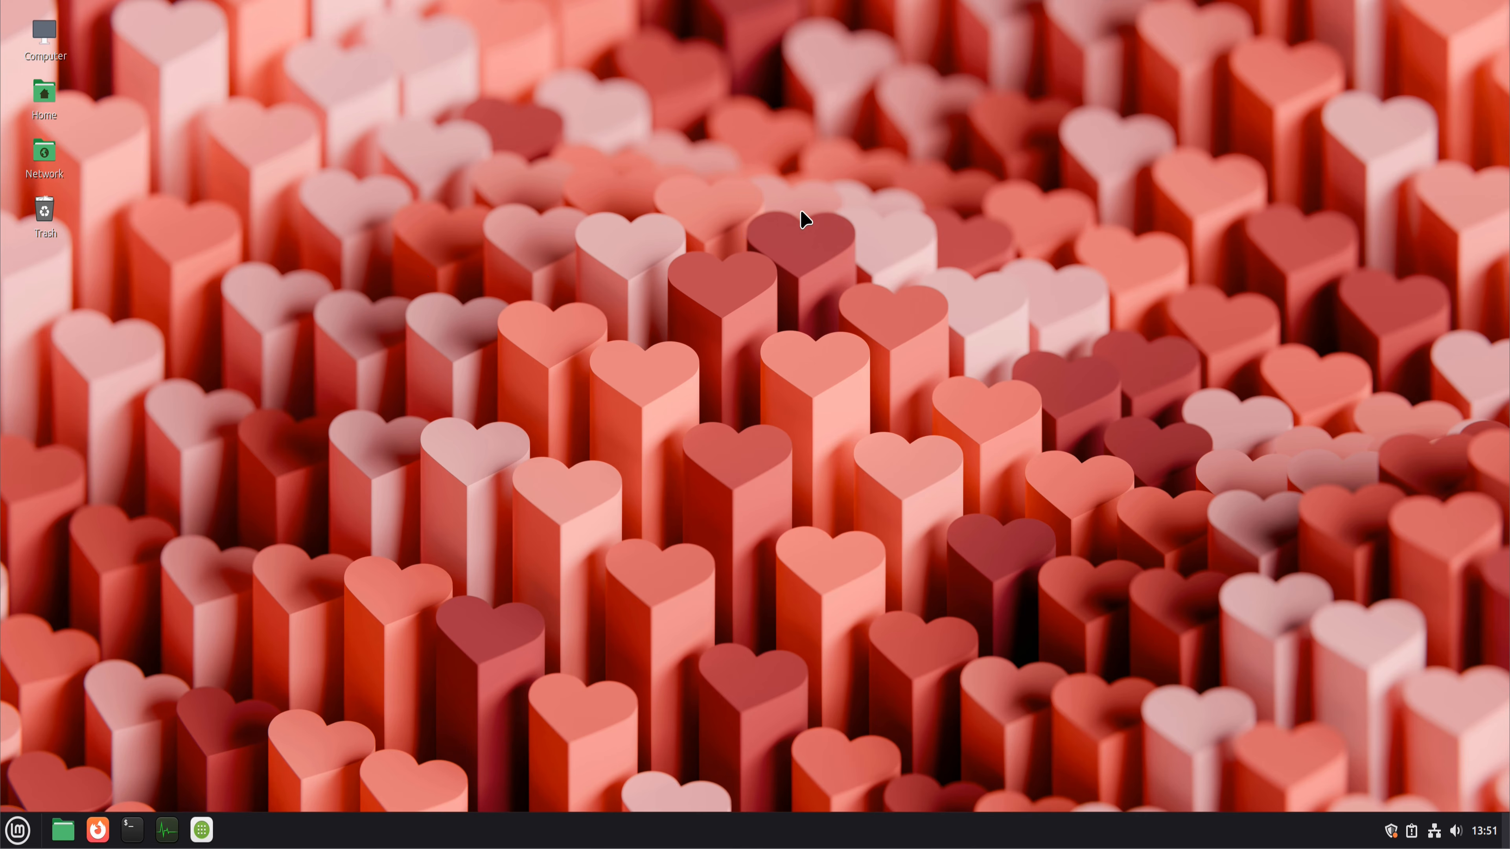